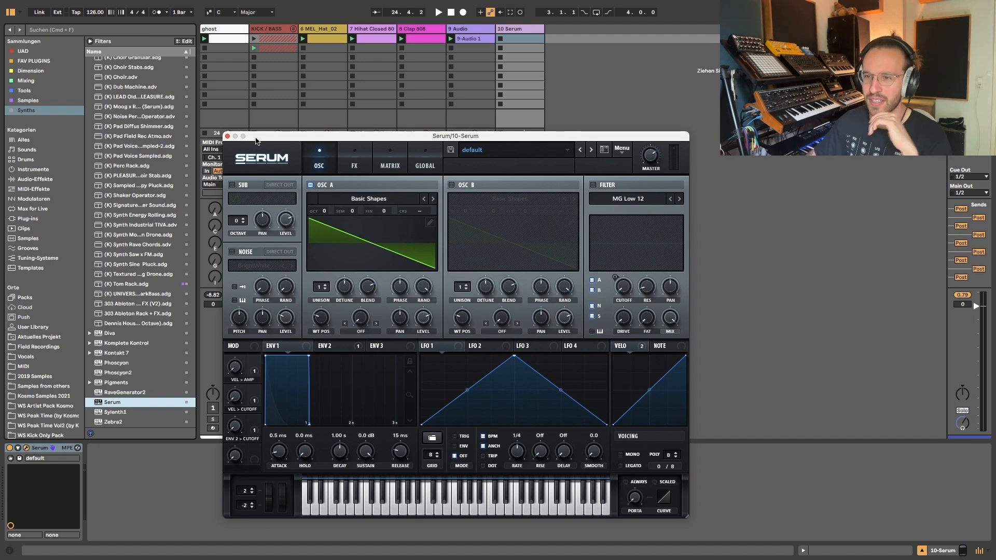
Create an empty MIDI clip in the first slot of the 10 Serum track and launch it.
left_click(228, 137)
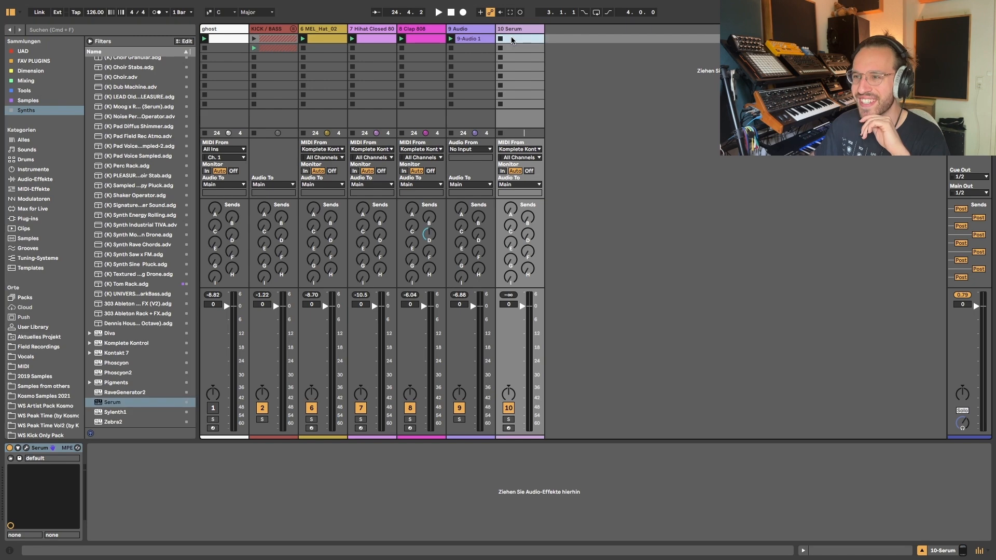
double_click(511, 38)
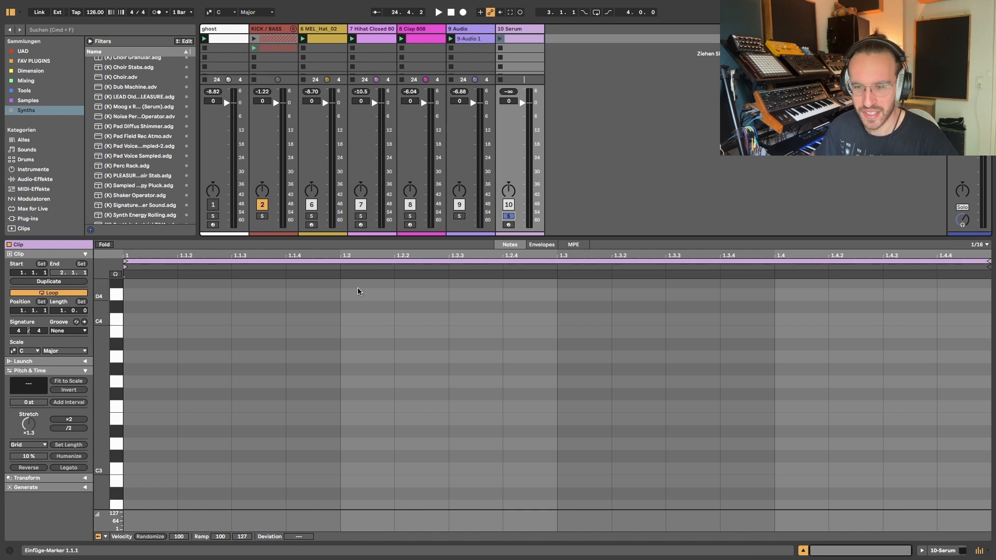
left_click(502, 40)
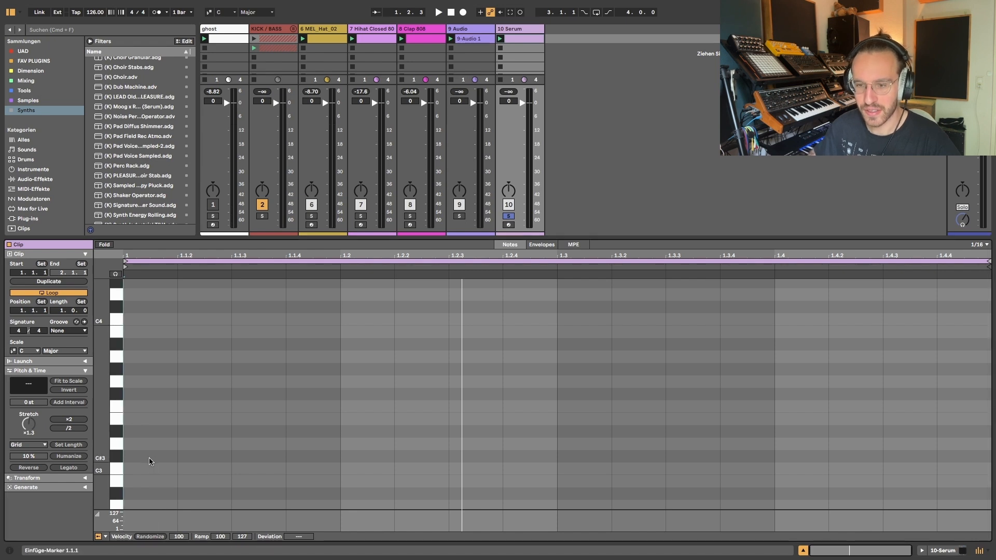
Add a sixteenth D#1 note at the clip's start and duplicate it three times to fill the first beat.
double_click(141, 433)
key("shift+Down")
key("shift+Down")
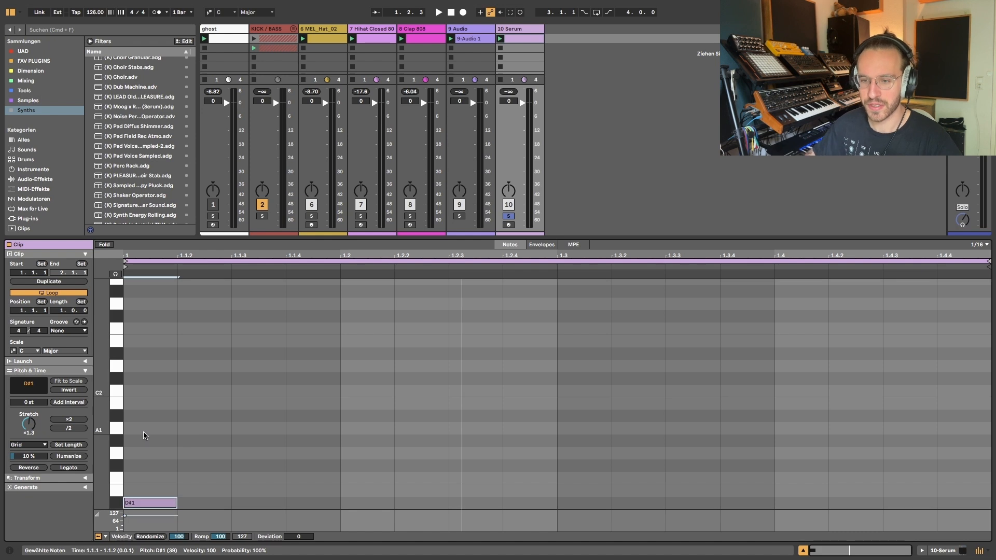
key("super+d")
key("super+d")
key("super+d")
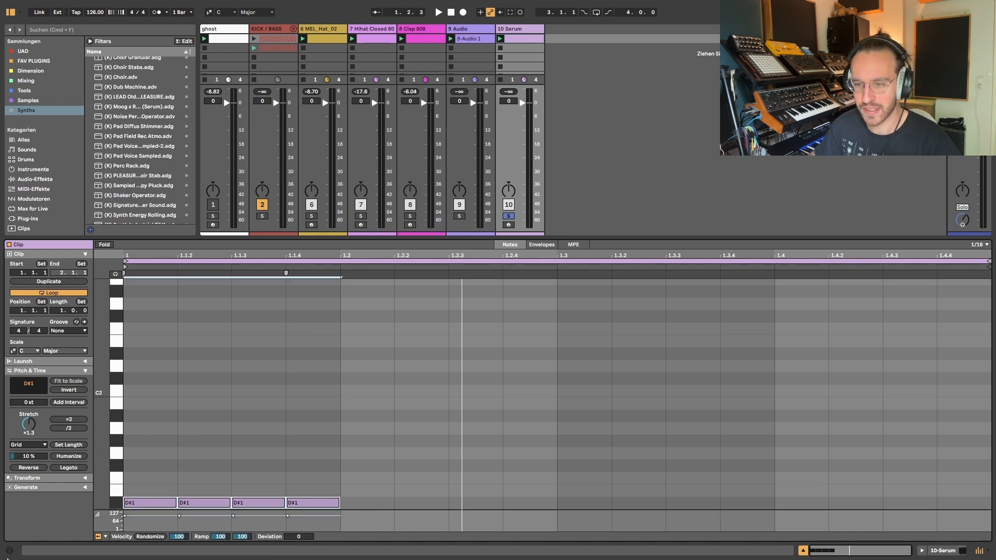
Compress the four D#1 notes to thirty-second notes filling the first half of beat one.
left_click(67, 420)
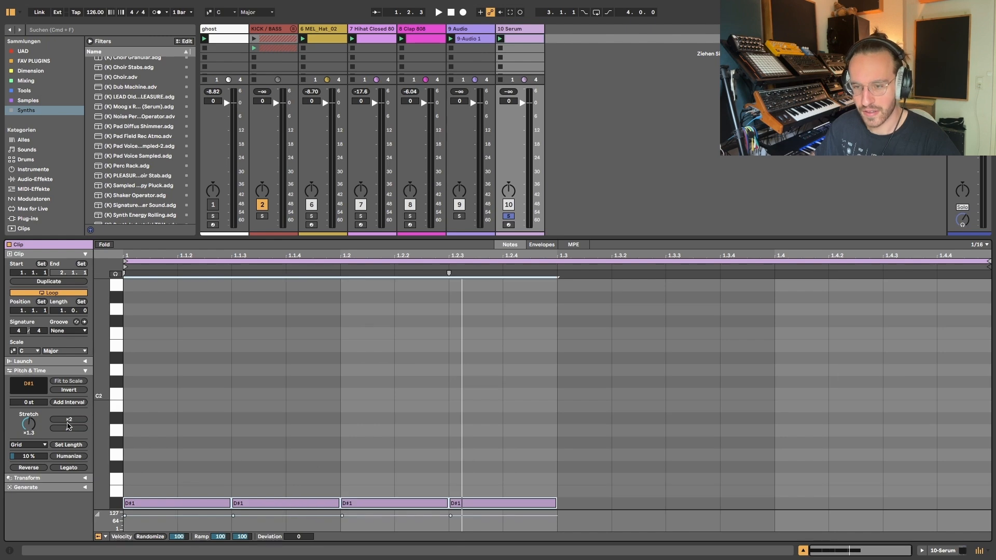
left_click(69, 428)
left_click(69, 428)
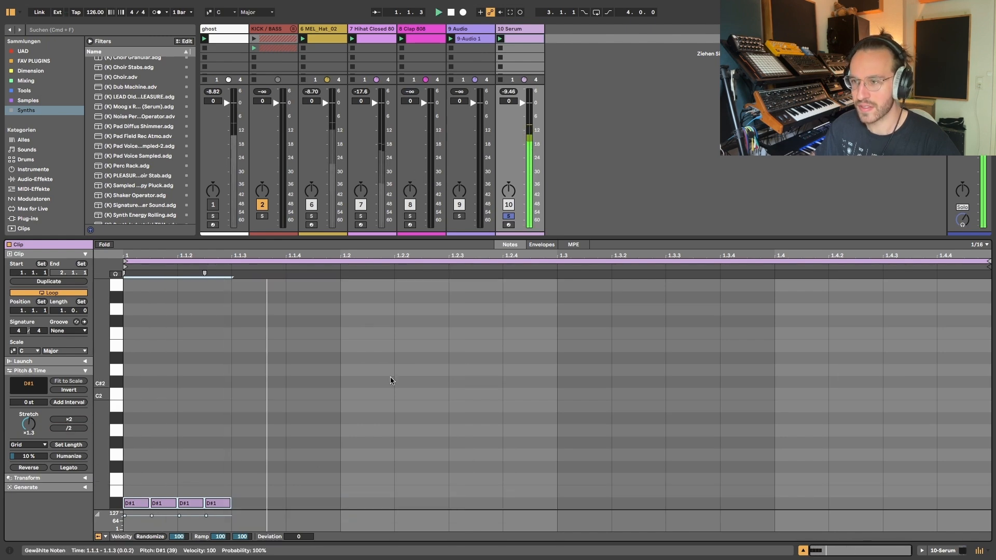
In Serum, modulate the MG Low 12 filter cutoff with Env 2, using a 66 ms decay and 0% sustain.
key("shift+Tab")
left_click(25, 448)
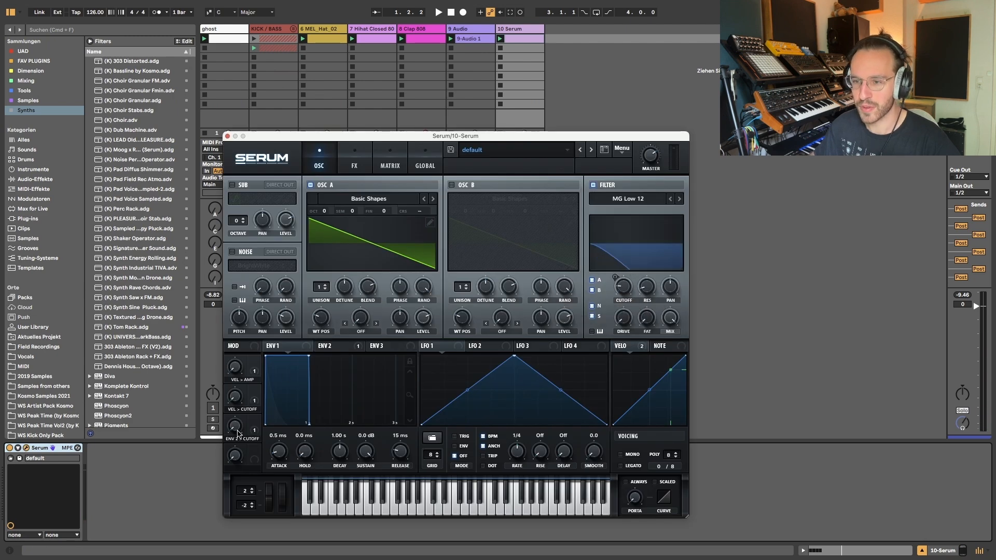
key("space")
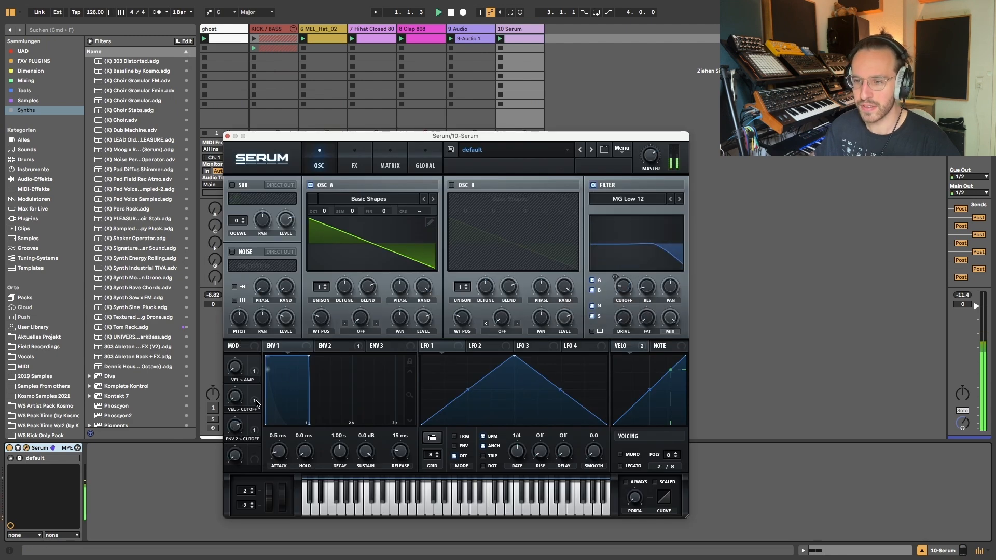
left_click(332, 346)
left_click_drag(340, 451, 336, 472)
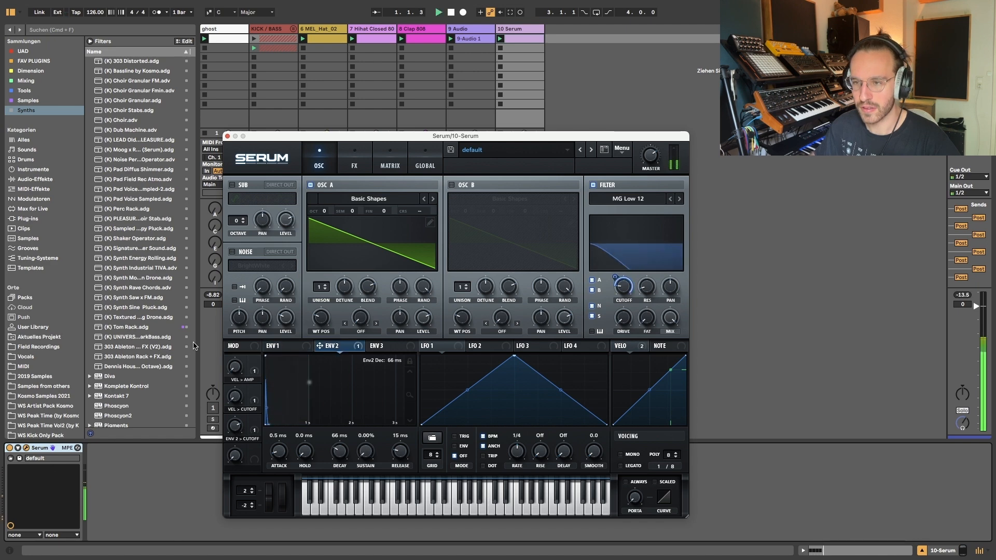
left_click(25, 448)
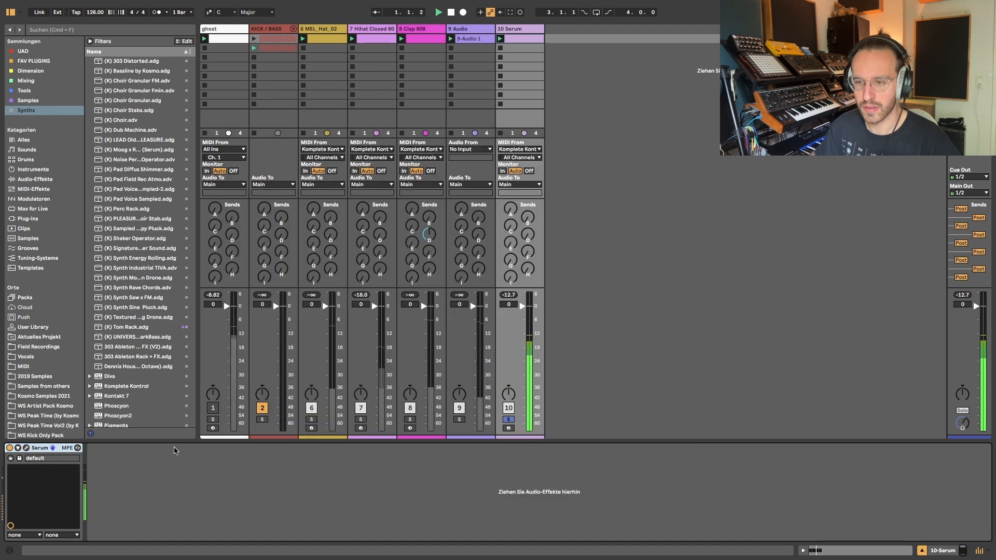
Transpose the four opening notes up one octave to D#2.
key("shift+Tab")
key("shift+Up")
key("shift+Up")
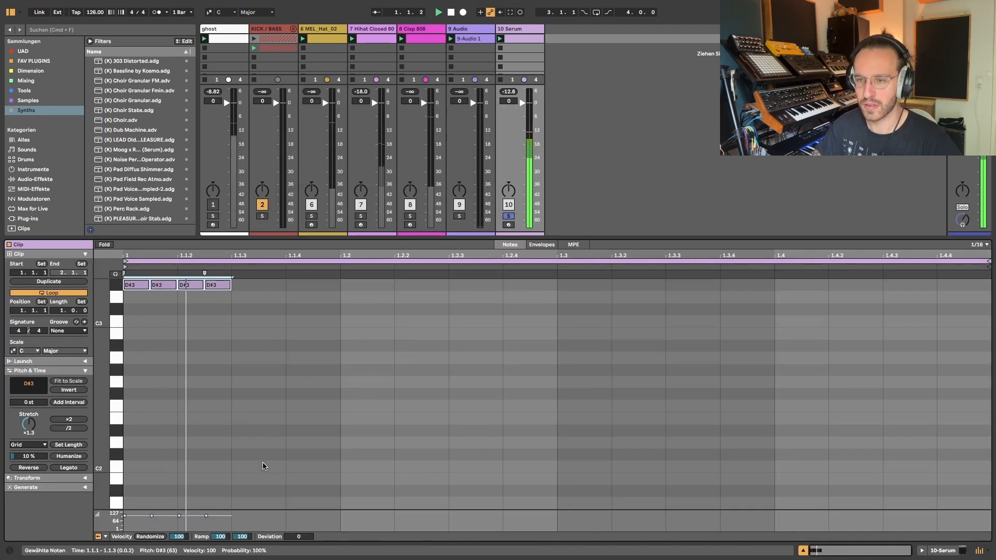
key("shift+Down")
Add sixteenth D#2 notes at 1.1.4 and 1.2.3.
left_click(253, 441)
double_click(253, 441)
key("Up")
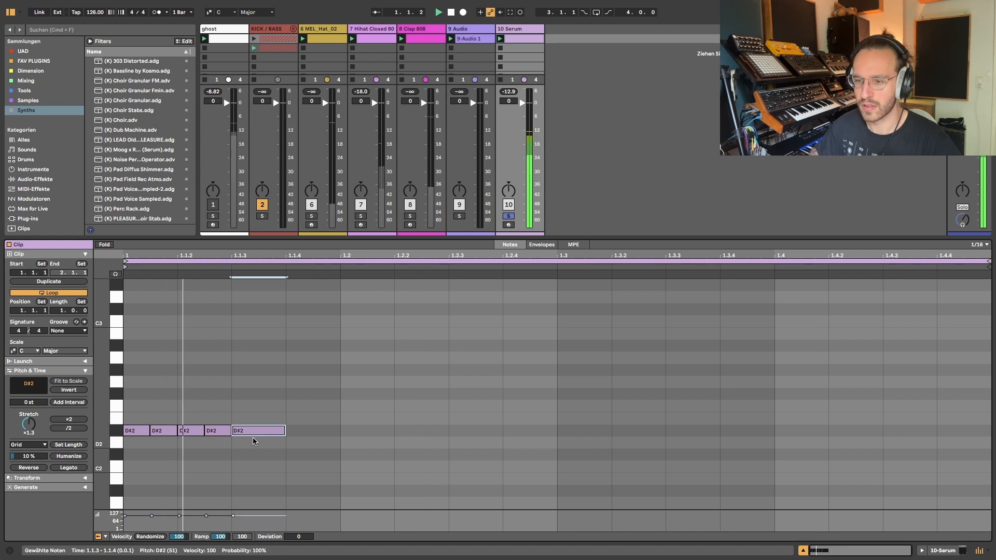
key("Right")
double_click(470, 431)
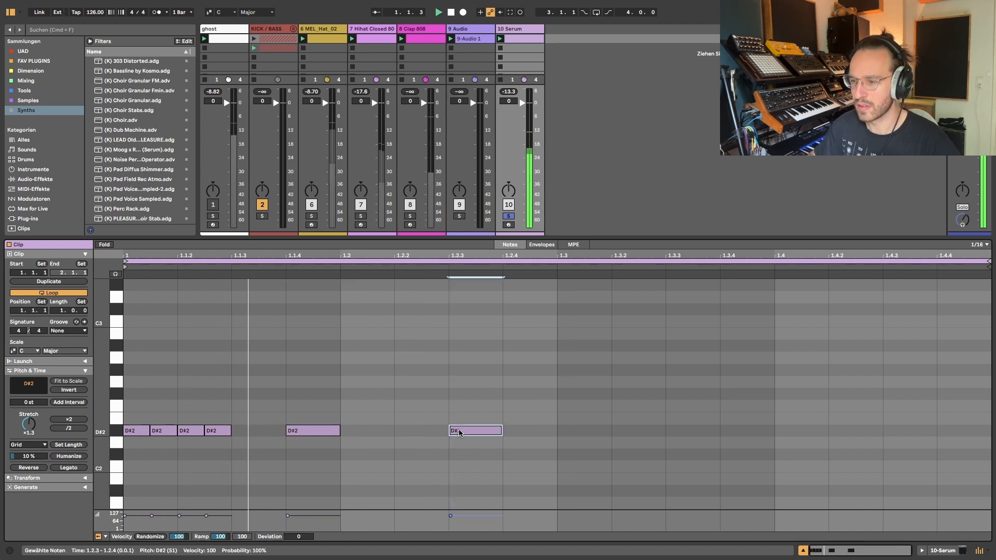
Add sixteenth F#2 notes at 1.3.1, 1.3.4 and 1.4.3.
left_click(629, 418)
double_click(628, 418)
left_click_drag(627, 423, 651, 394)
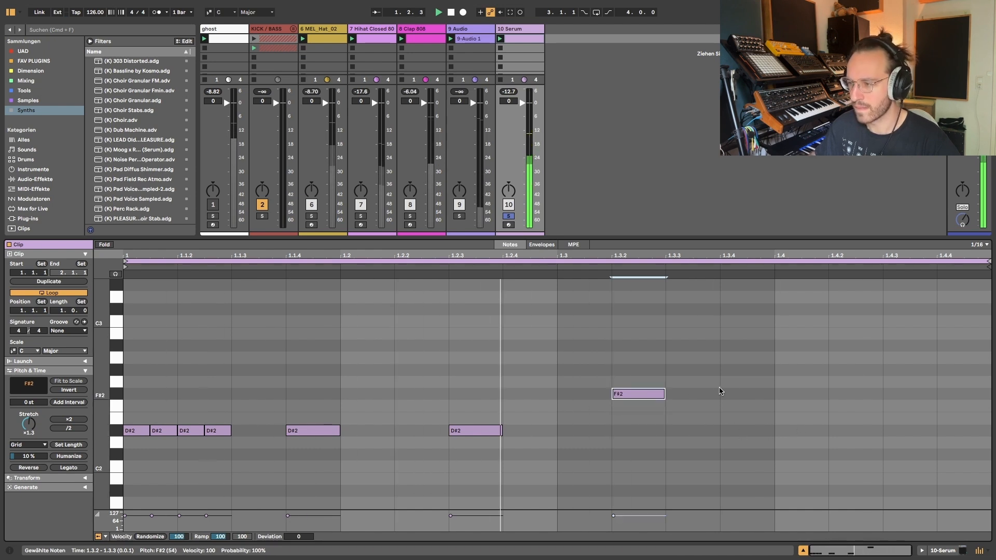
double_click(746, 393)
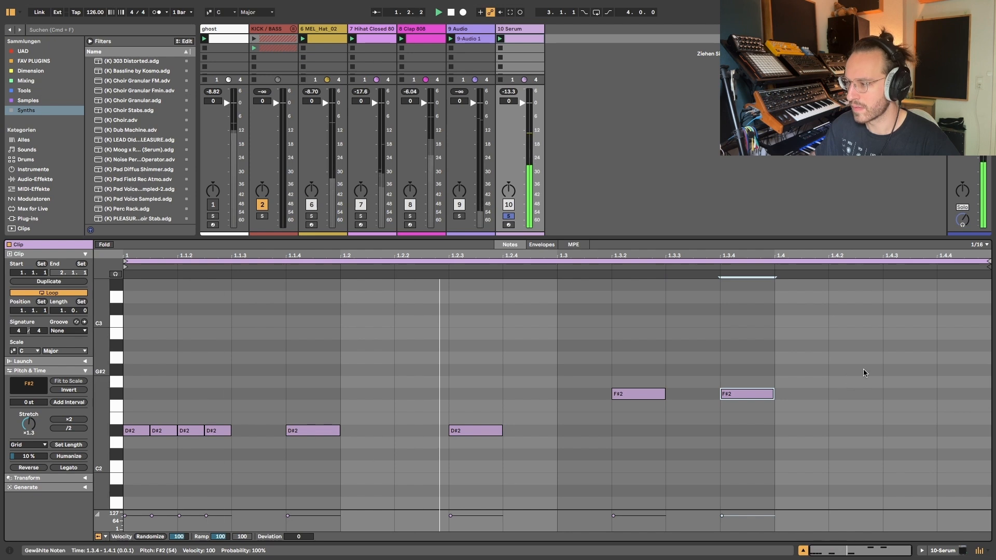
double_click(889, 371)
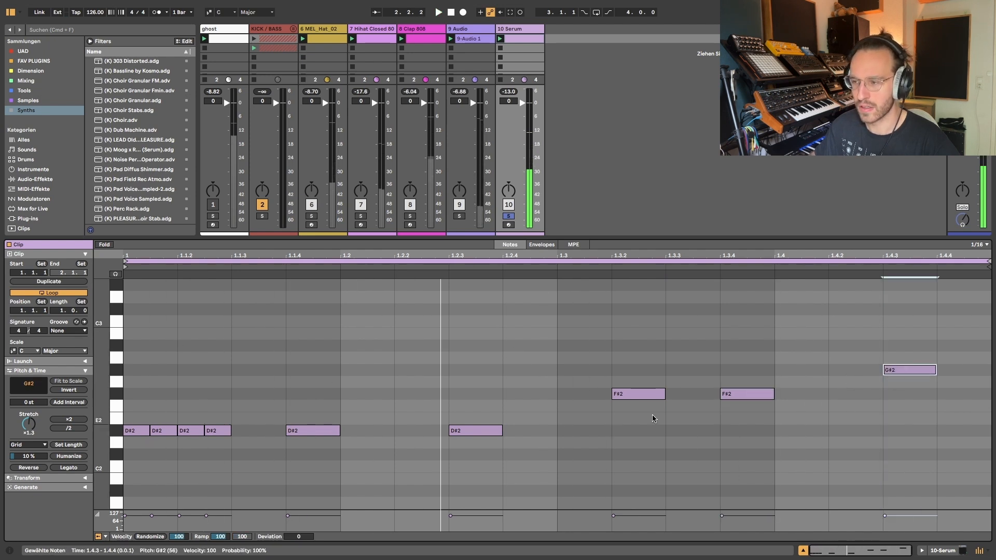
left_click_drag(927, 369, 927, 396)
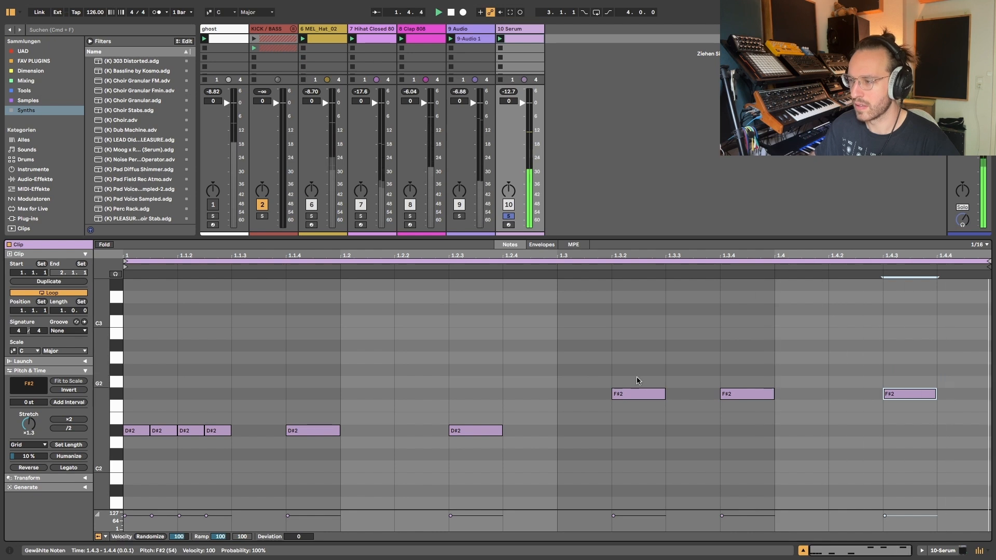
left_click_drag(643, 394, 589, 394)
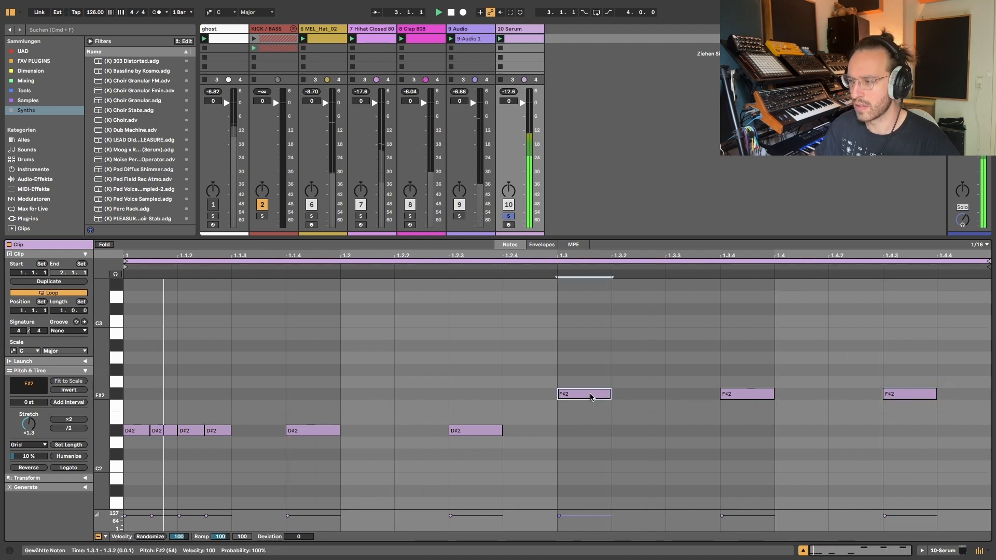
Stop playback and set the clip's loop length to 2 bars.
key("space")
left_click(56, 311)
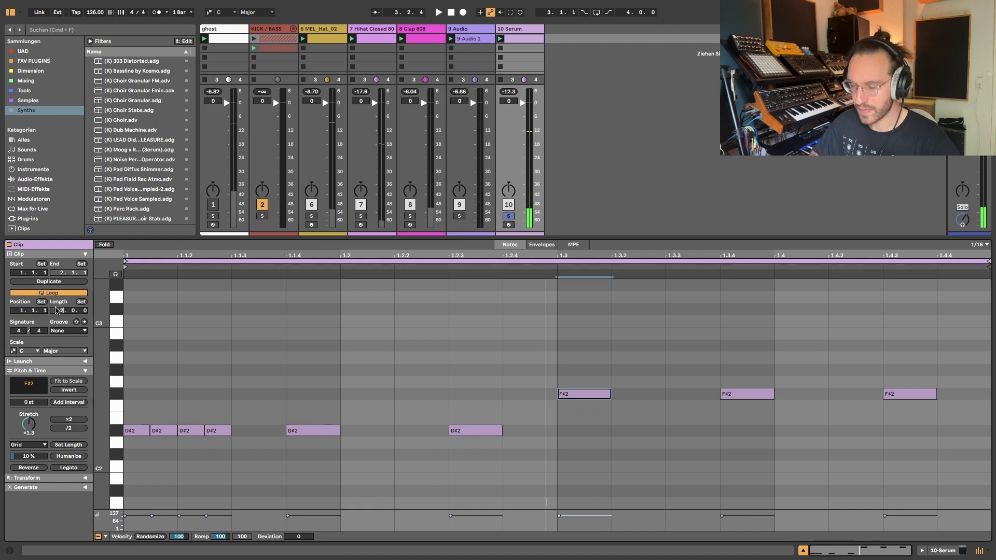
type("2")
key("Return")
Shift the first F#2 note to 1.3.2 and the second to 1.4.1 during playback.
left_click_drag(353, 394, 381, 394)
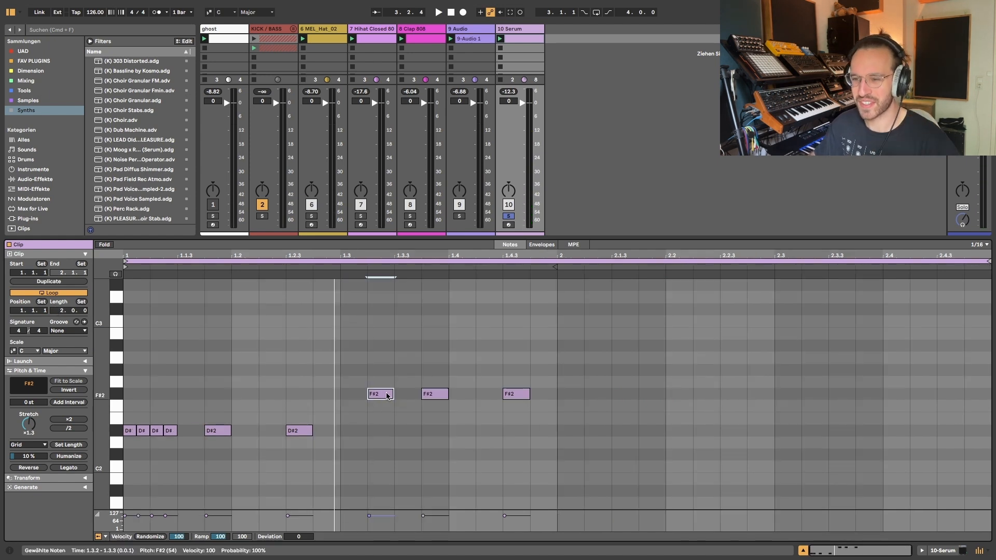
key("space")
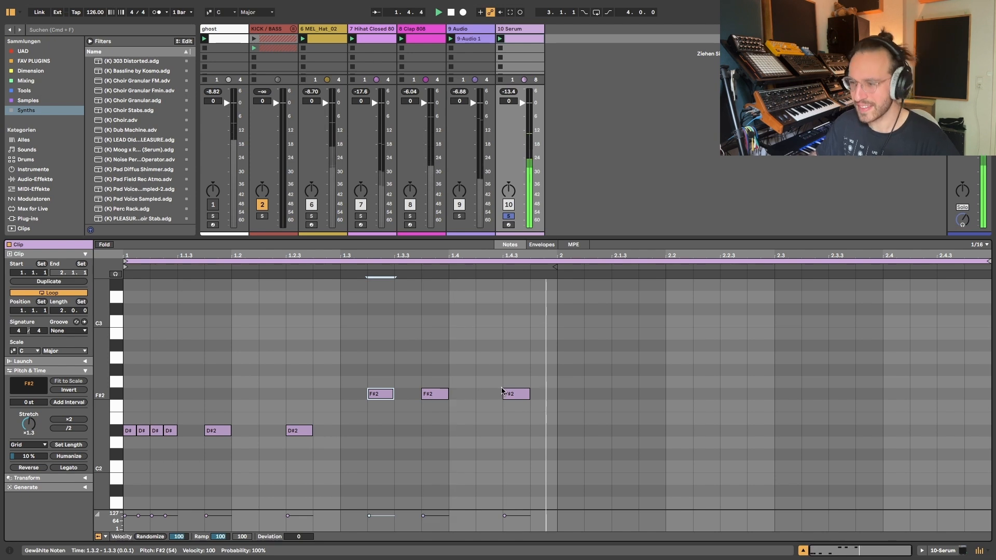
left_click_drag(429, 395, 458, 395)
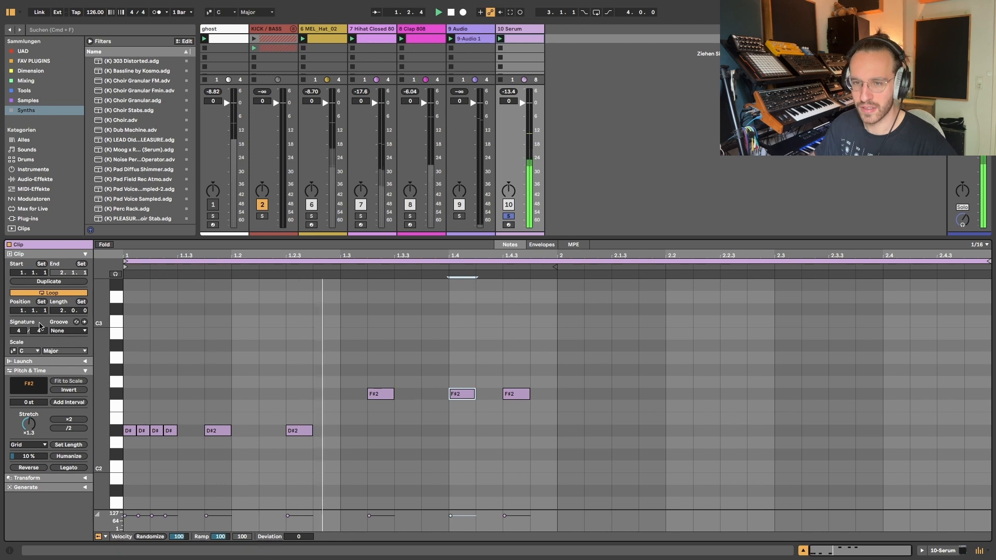
Set the loop length to 4 bars and duplicate the whole pattern so the copy starts at bar 3.
left_click(56, 312)
type("4")
key("Return")
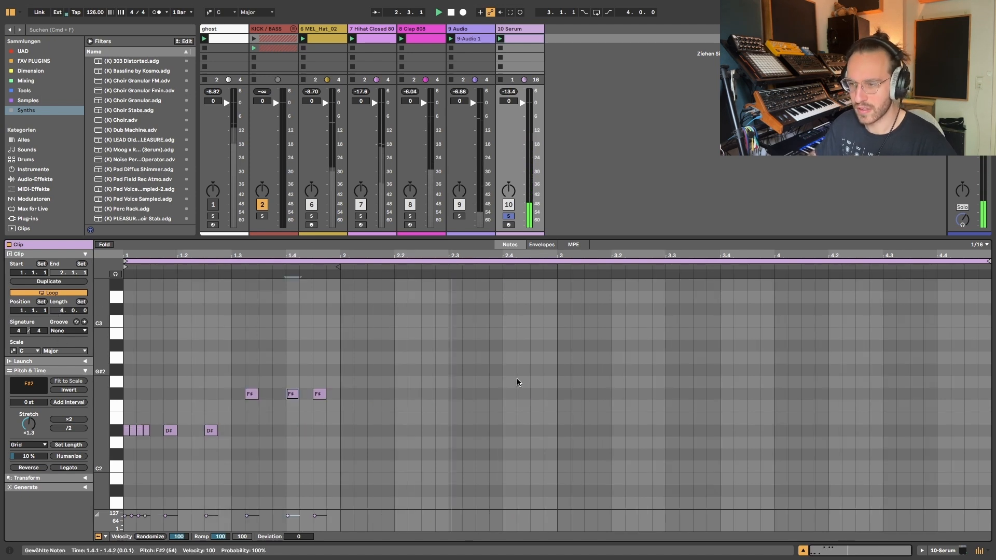
key("super+a")
key("super+d")
left_click_drag(648, 404, 753, 394)
Transpose the copied D#2 notes at the start of bar 3 up to G#2.
left_click_drag(667, 438, 558, 432)
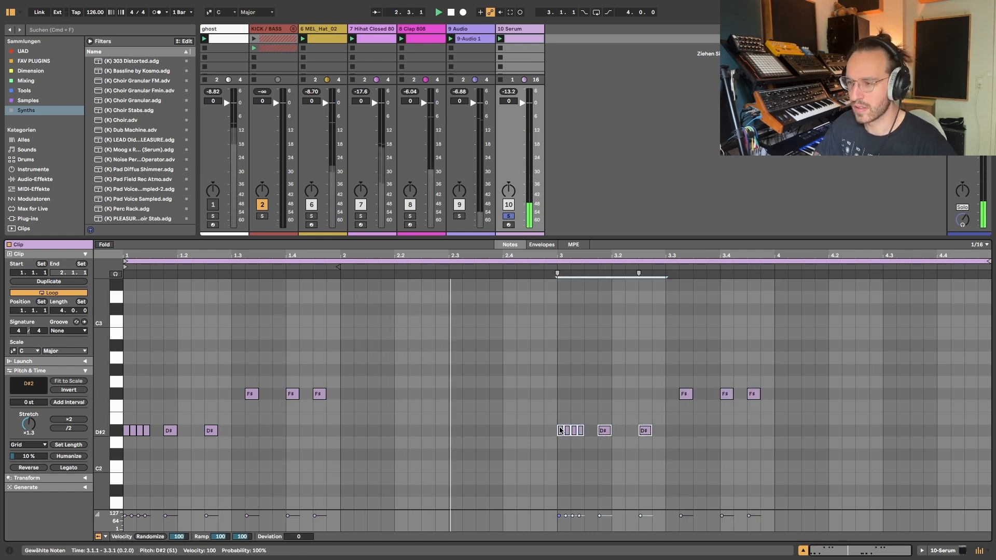
key("Up")
key("Up")
key("Up")
key("Up")
key("Up")
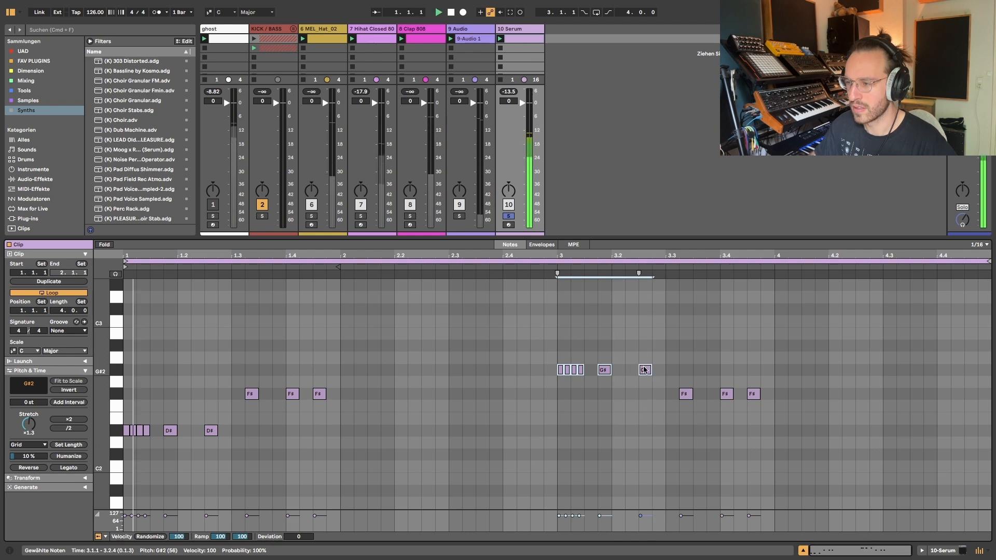
left_click(645, 371)
Transpose the three F#2 notes in bar 3 down to C#2.
left_click_drag(680, 394, 878, 473)
key("Down")
key("Down")
key("Down")
key("Down")
key("Down")
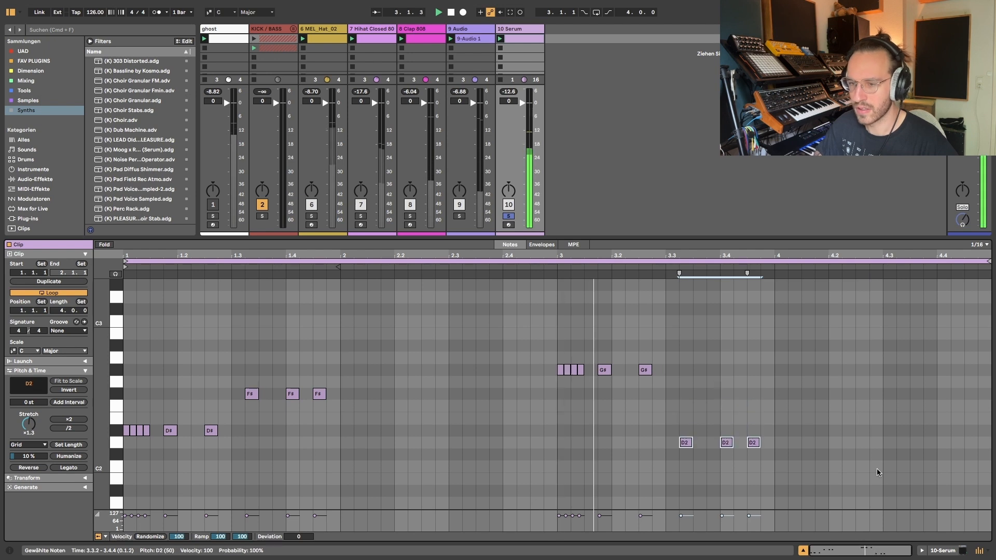
Transpose the last two notes of bar 3 up to D#2.
left_click_drag(713, 441, 815, 479)
key("Up")
key("Up")
key("Up")
key("Up")
key("Down")
key("Down")
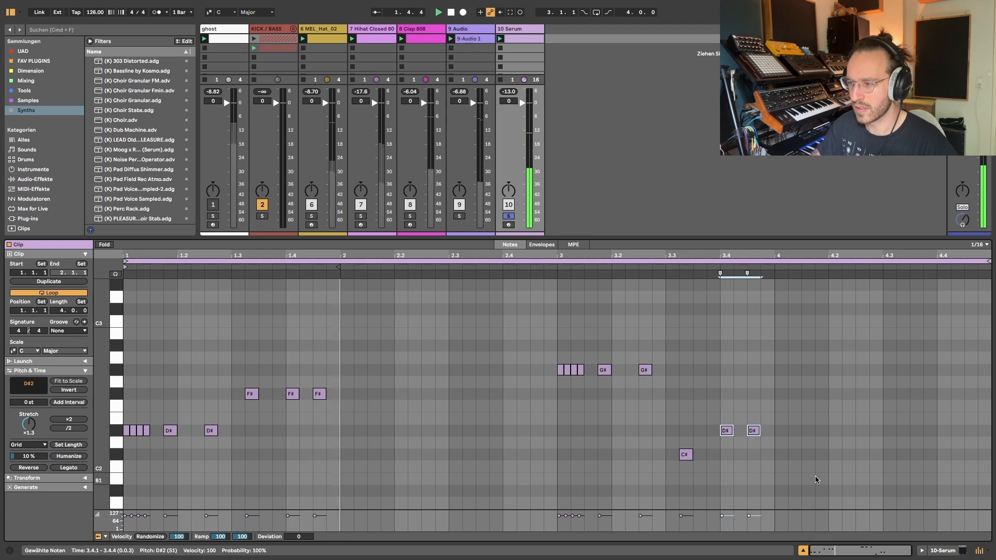
Lower the note at 3.4.1 to C#2.
left_click(727, 423)
left_click(727, 431)
key("Down")
key("Down")
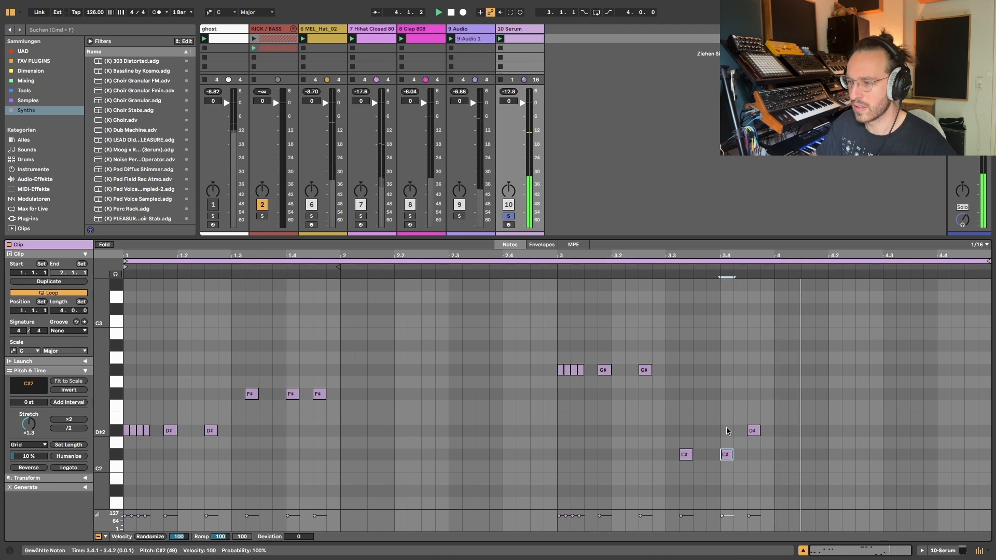
Raise the 10 Serum track's G-Dotted 1/8 send to -8.0 dB.
key("shift+Tab")
left_click_drag(511, 259, 510, 256)
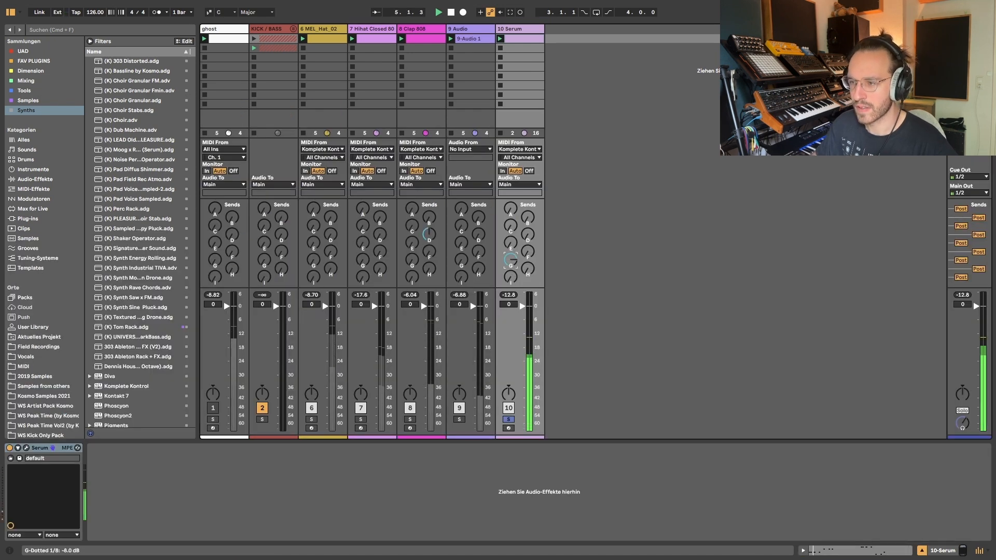
In Serum, lengthen Env 2's decay to 183 ms and open the filter cutoff slightly.
left_click(26, 449)
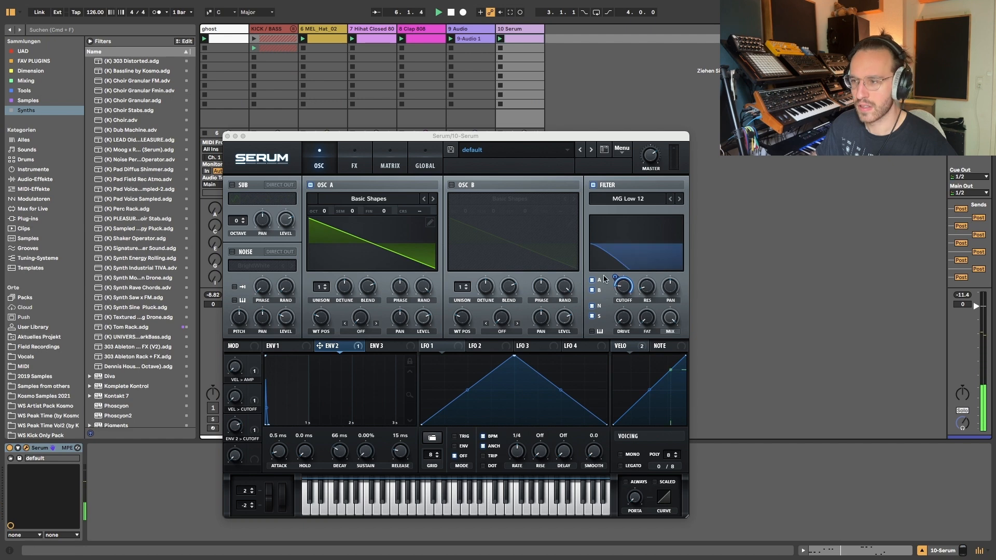
left_click_drag(341, 447, 342, 437)
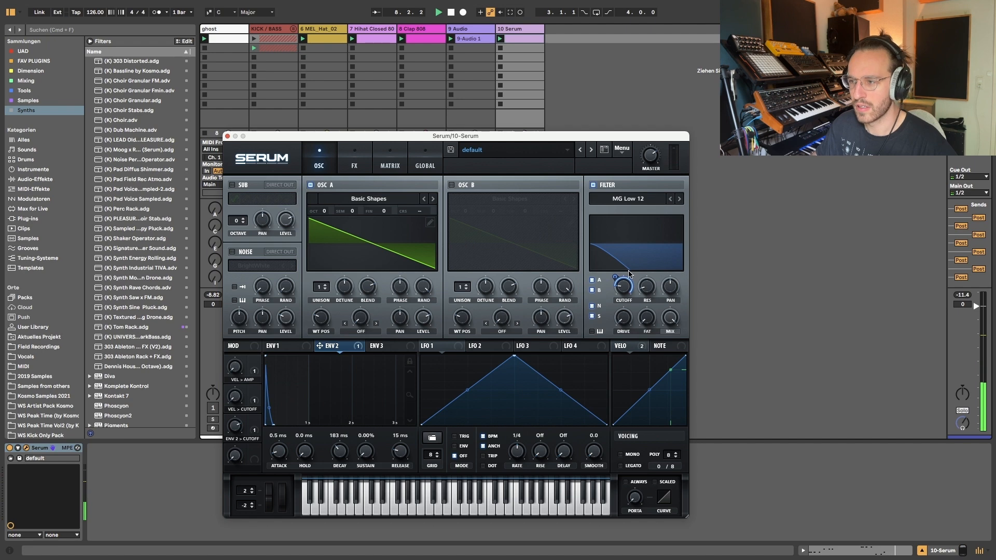
left_click_drag(625, 287, 625, 286)
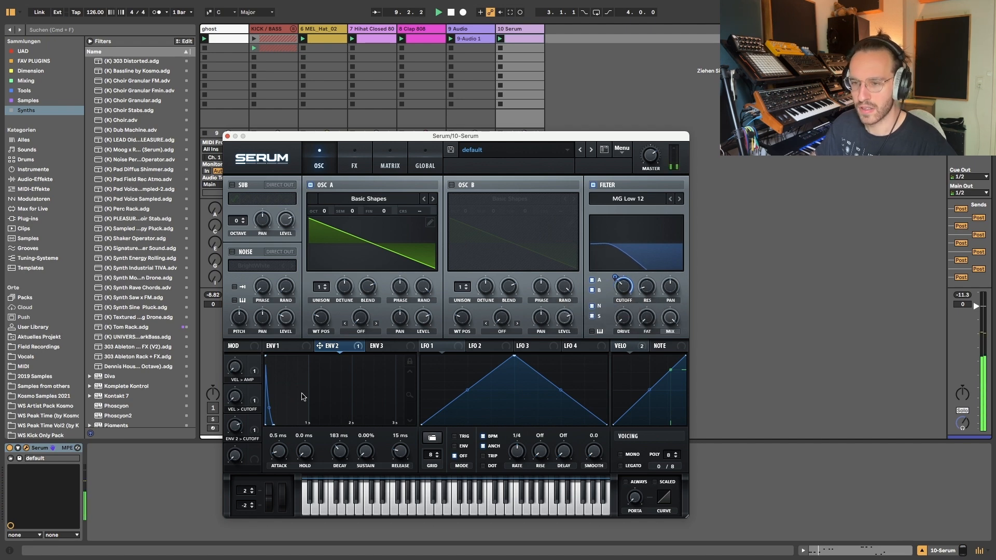
left_click_drag(322, 287, 341, 295)
left_click(228, 137)
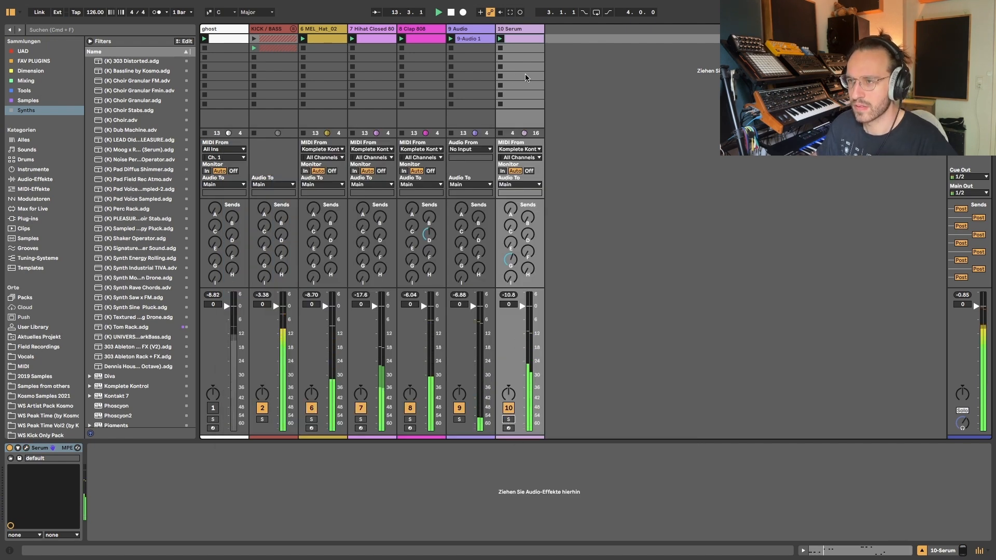
Open the melody clip on the 10 Serum track and check its notes against the drum and bass loop.
double_click(519, 39)
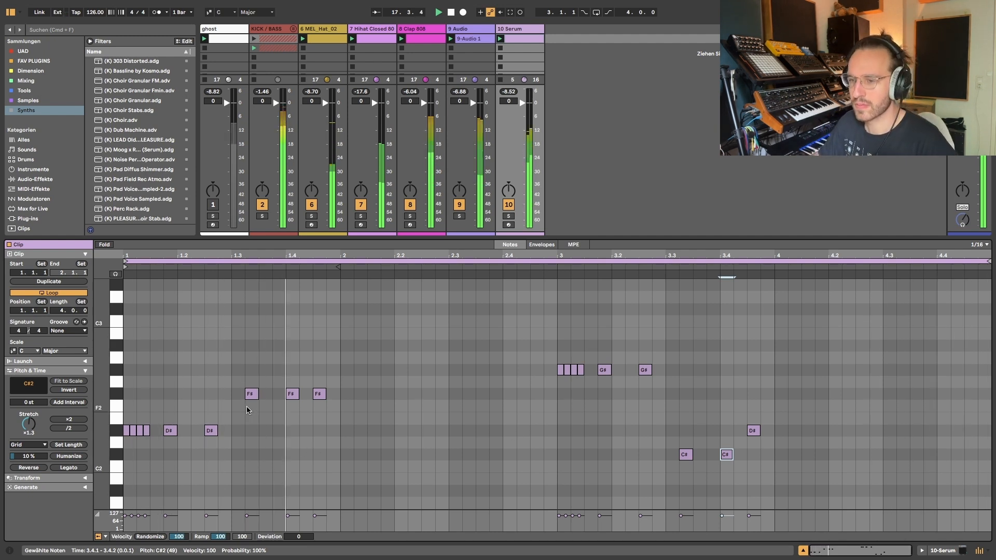
left_click(508, 217)
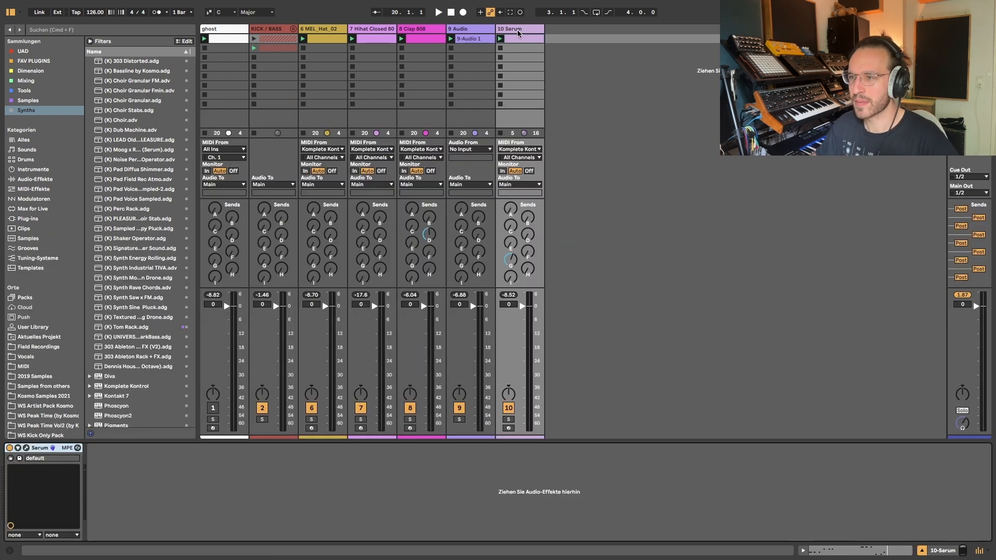
Add a new MIDI track after 10 Serum and load a default Serum instrument on it.
key("super+shift+t")
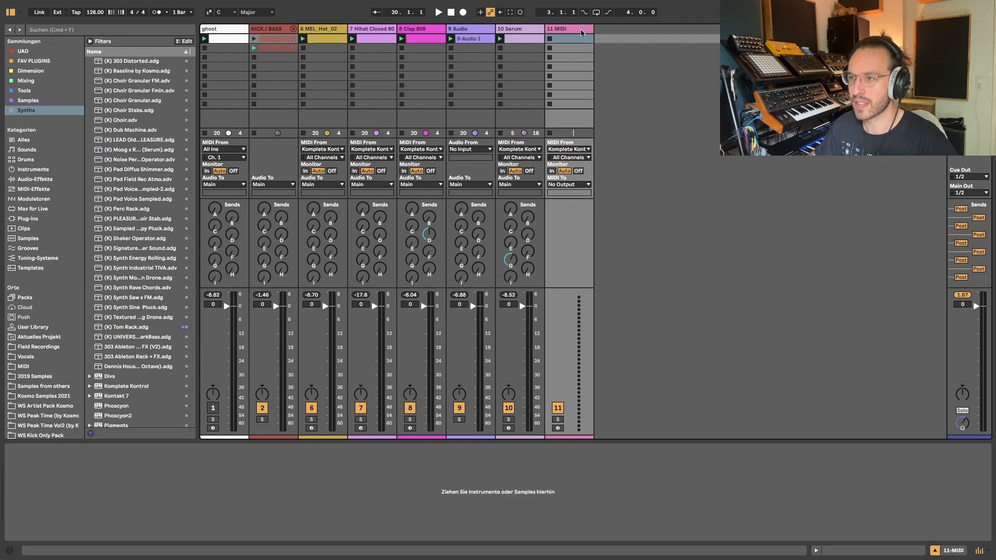
left_click(29, 219)
left_click(41, 110)
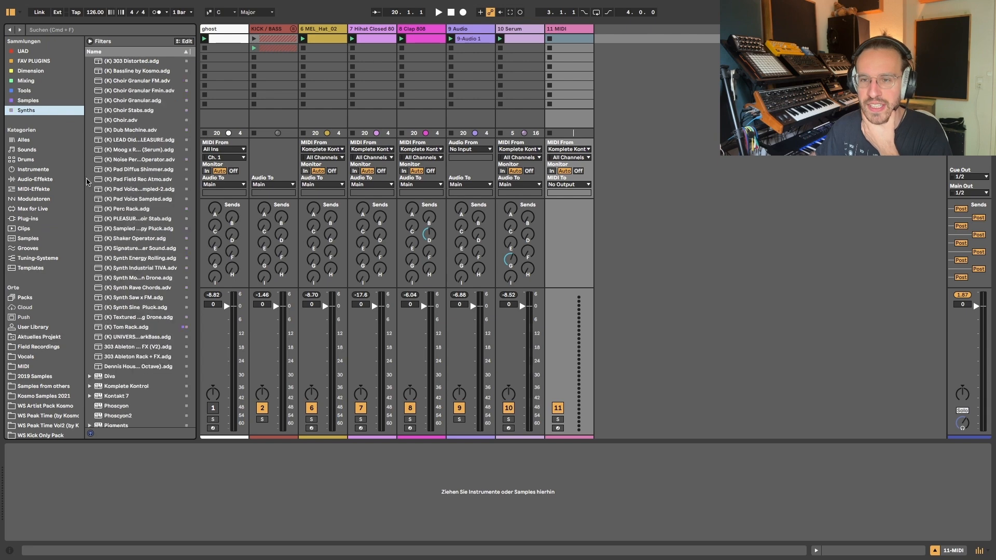
scroll(130, 326, "down", 4)
double_click(129, 402)
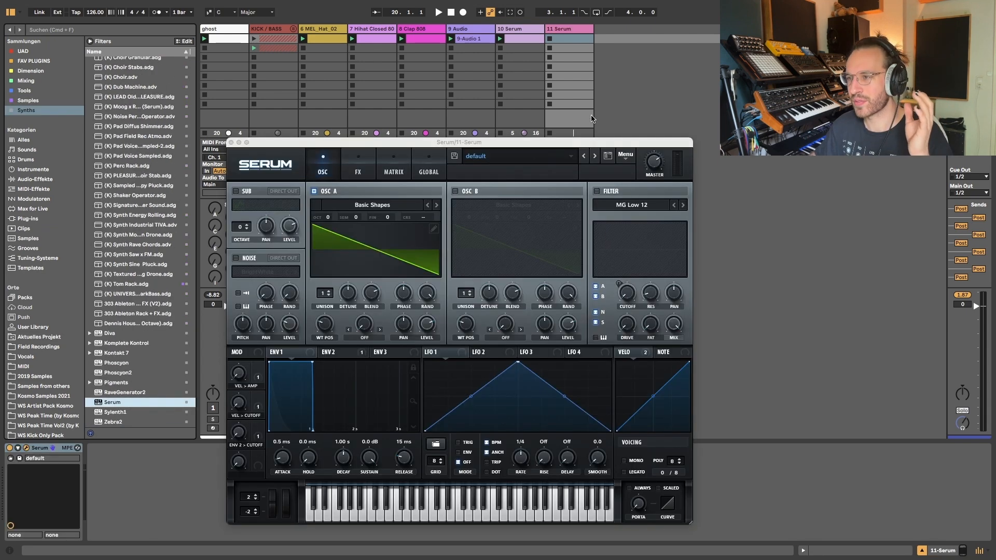
left_click(538, 156)
left_click(539, 157)
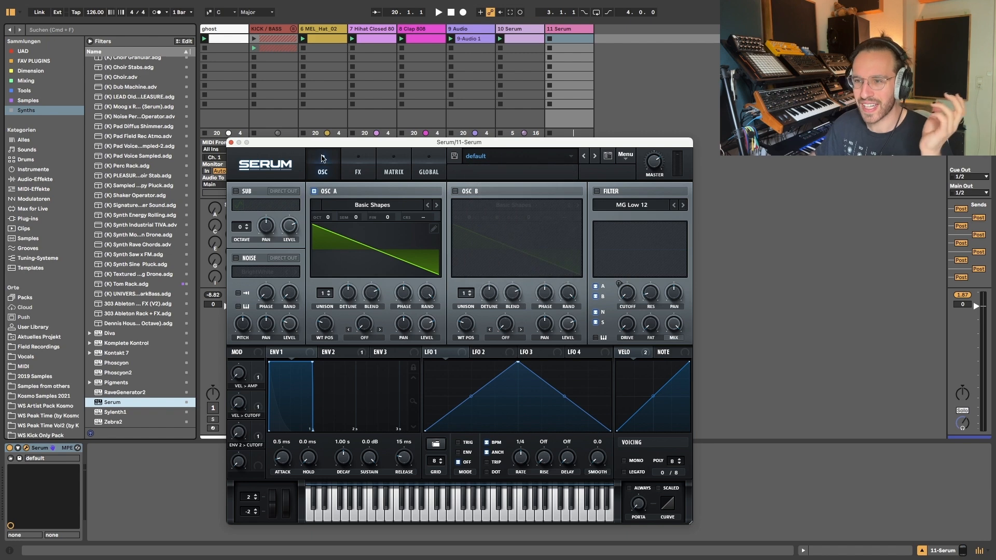
left_click(231, 143)
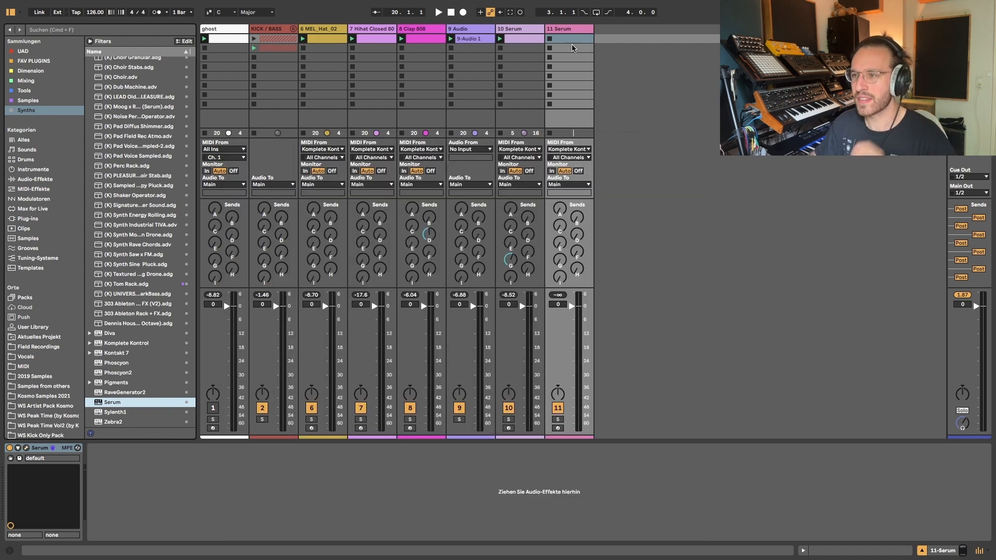
Create an empty MIDI clip in the first slot of the 11 Serum track and set its loop length to 8 bars.
double_click(568, 40)
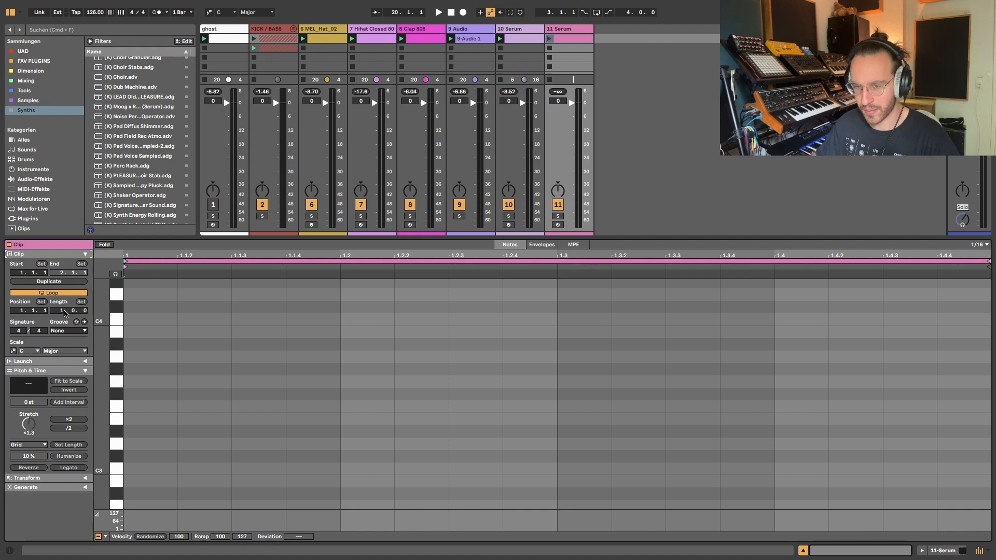
type("8")
key("Return")
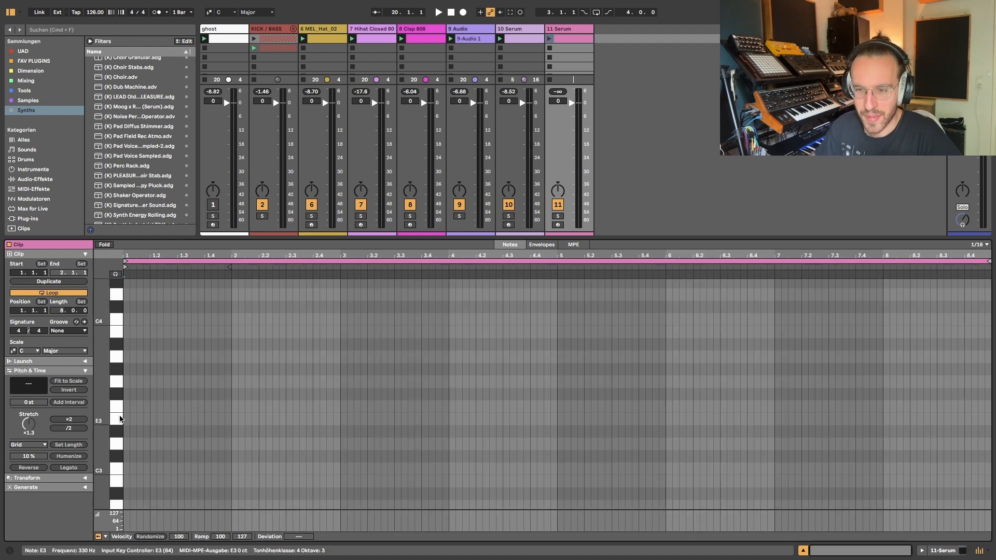
Add a D#3 note at the clip's start, extend it across all eight bars and launch the clip.
double_click(126, 432)
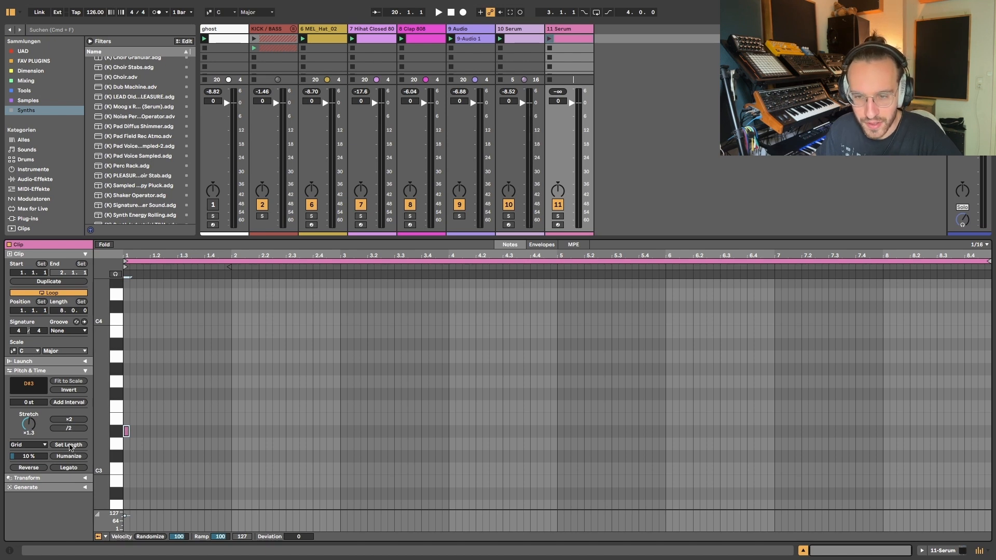
left_click(65, 468)
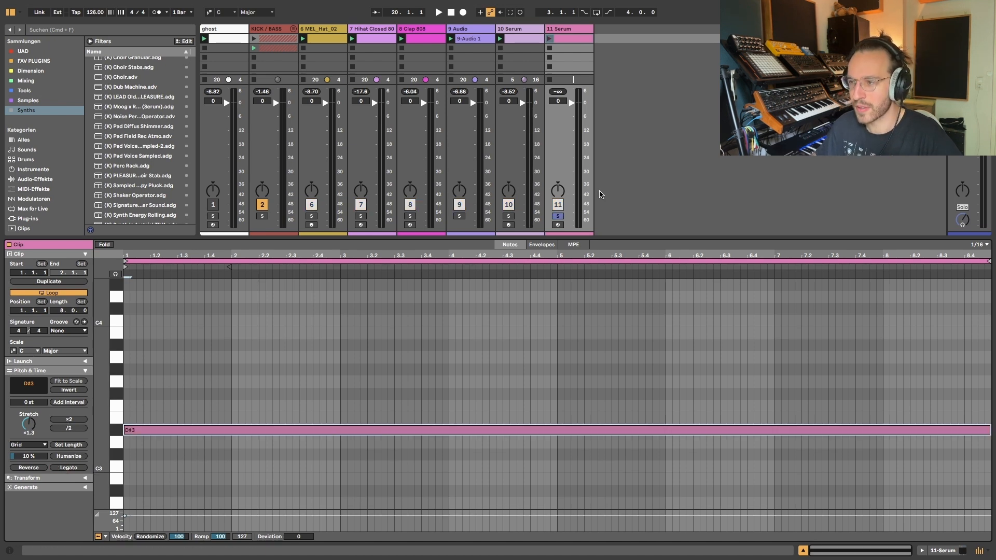
key("shift+Tab")
left_click(550, 39)
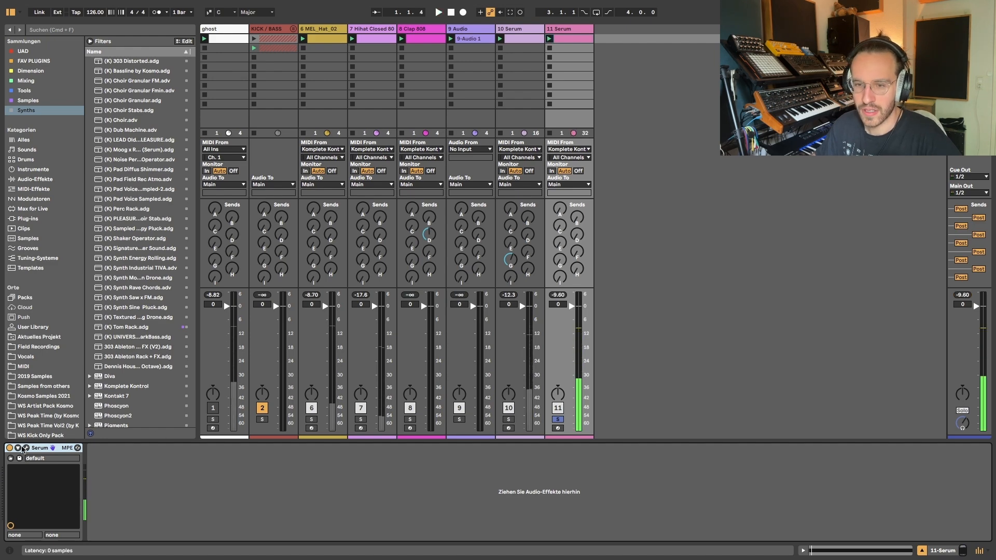
In the 11 Serum instrument, audition digital wavetables for oscillator A and set its unison to 11 voices.
left_click(26, 448)
left_click(388, 206)
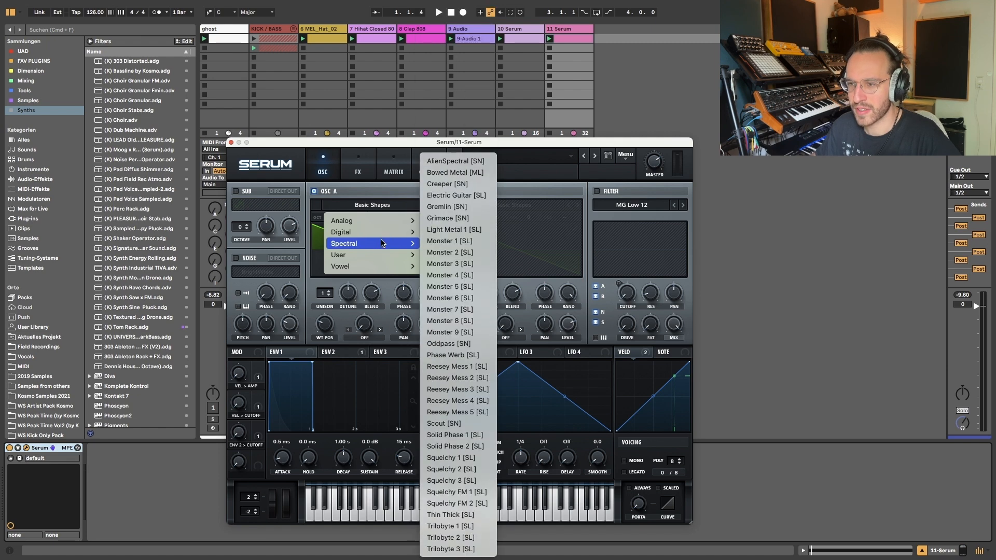
mouse_move(383, 233)
left_click(468, 389)
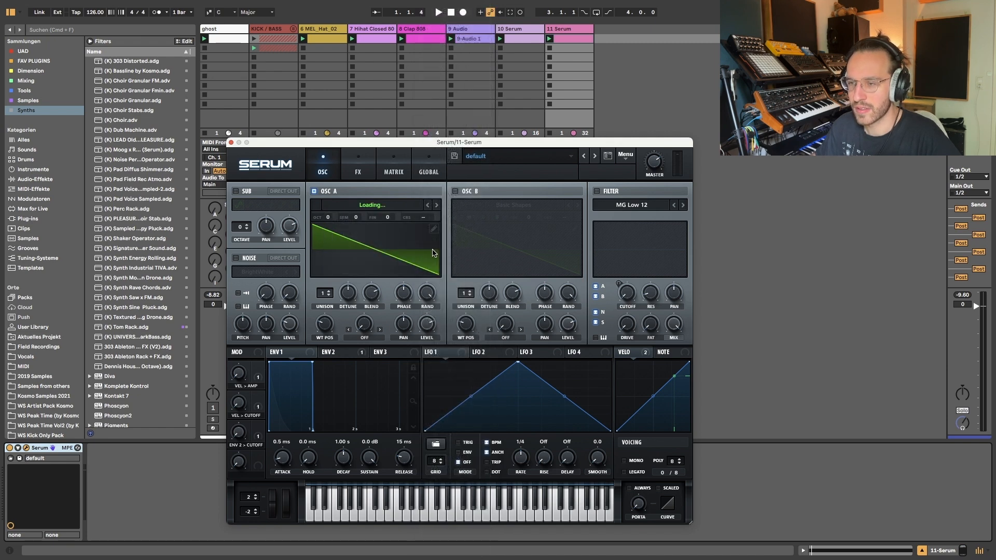
left_click(427, 207)
left_click(428, 208)
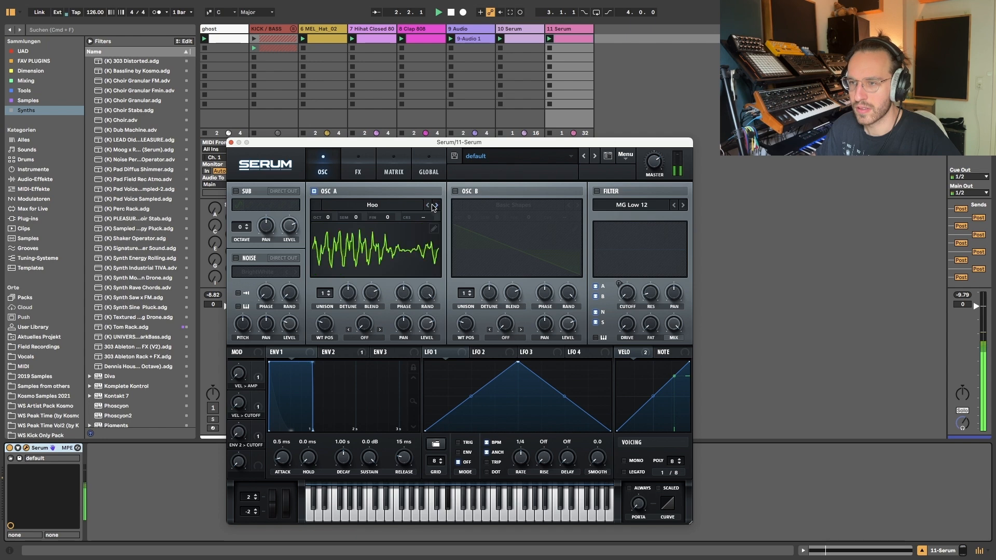
left_click(430, 206)
left_click(428, 206)
left_click_drag(329, 302, 328, 275)
Compare neighbouring wavetables in oscillator A and settle on Kream.
left_click(427, 206)
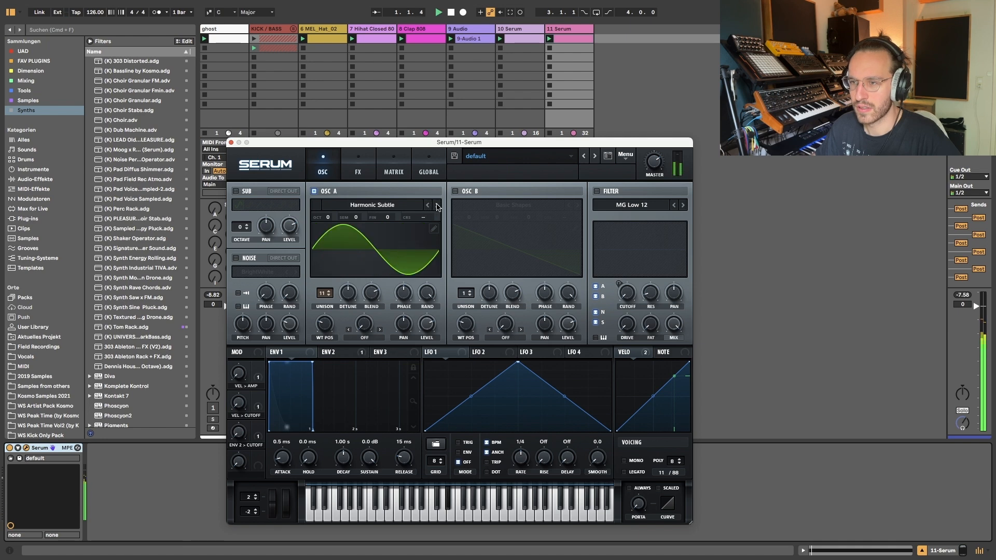
left_click(437, 206)
left_click(436, 206)
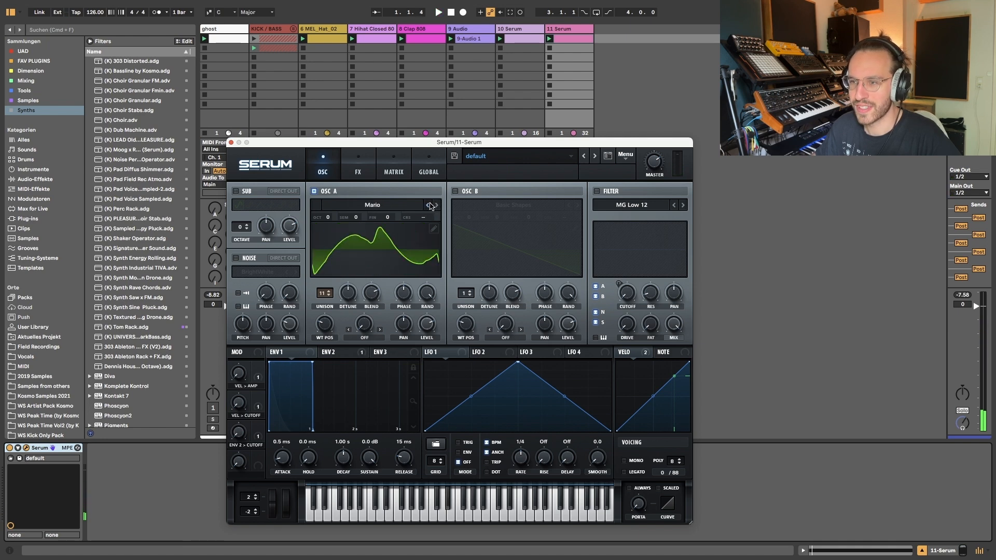
left_click(430, 203)
key("space")
Lower oscillator A to octave -1 and modulate its wavetable position with LFO 1 at a 2 bar rate.
left_click_drag(333, 326, 314, 316)
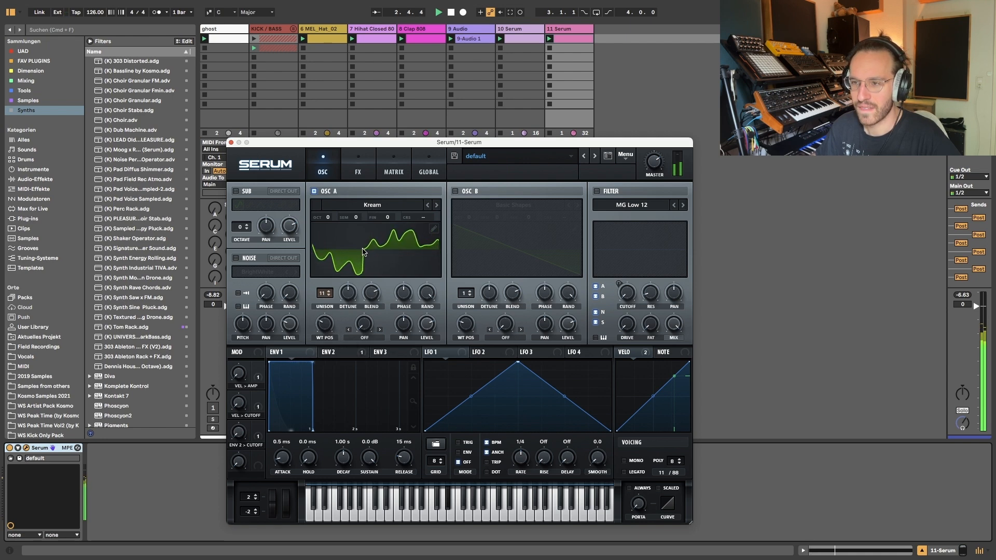
left_click_drag(330, 219, 330, 236)
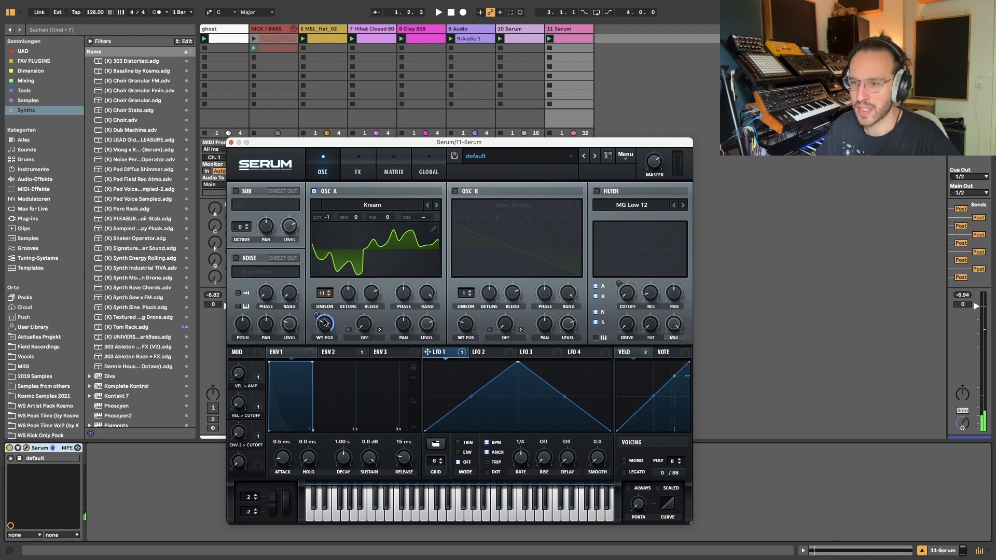
key("space")
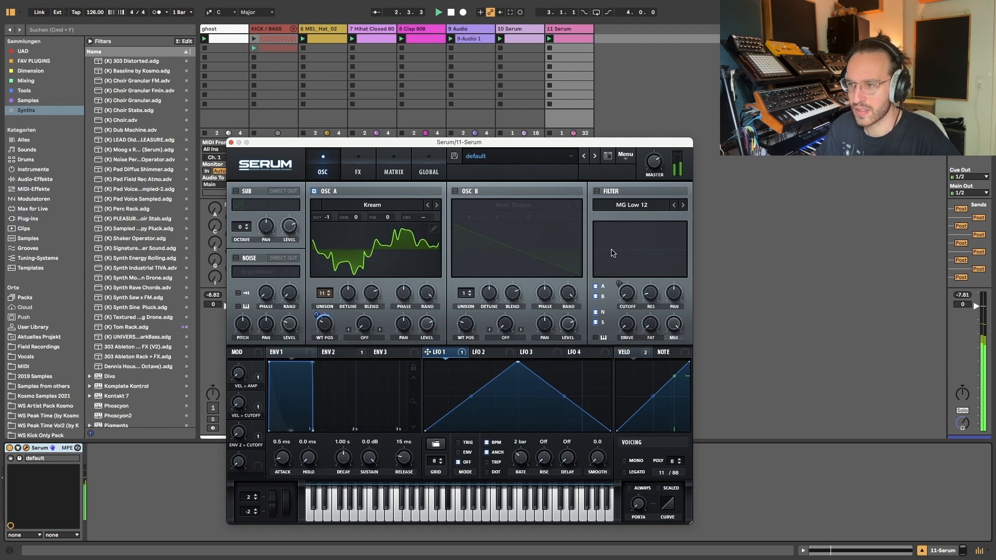
Enable the MG Low 12 filter in Serum and adjust its cutoff and mix.
left_click(633, 208)
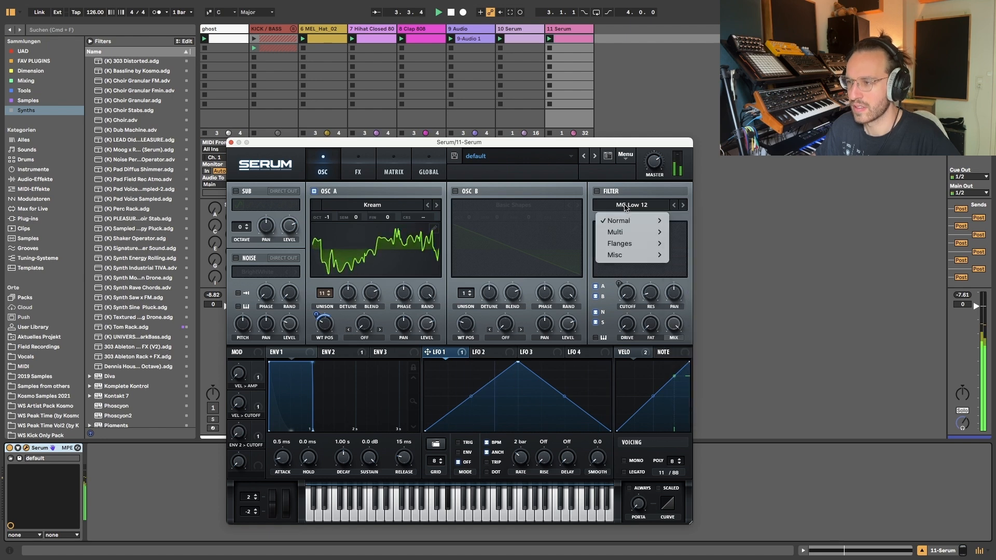
left_click(626, 207)
left_click(597, 192)
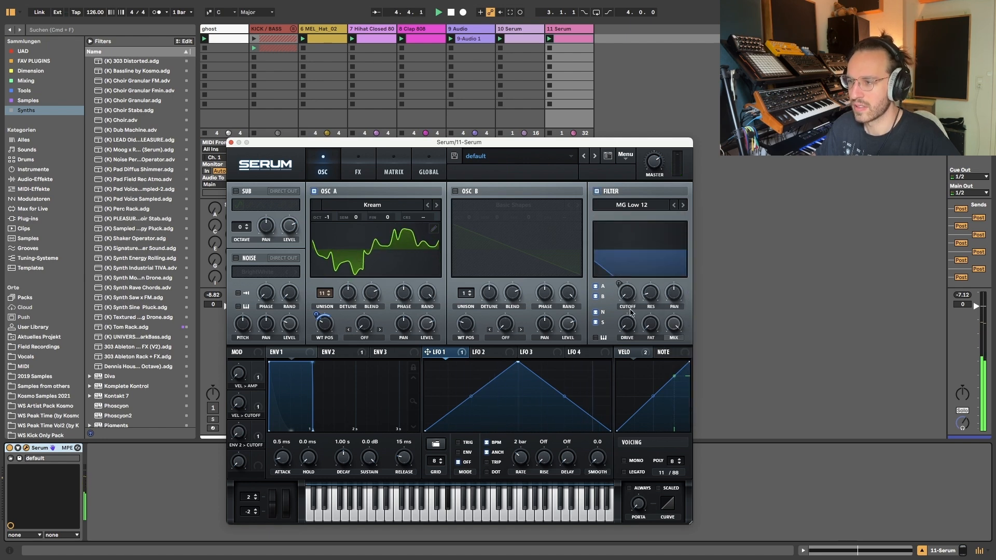
left_click_drag(627, 293, 624, 239)
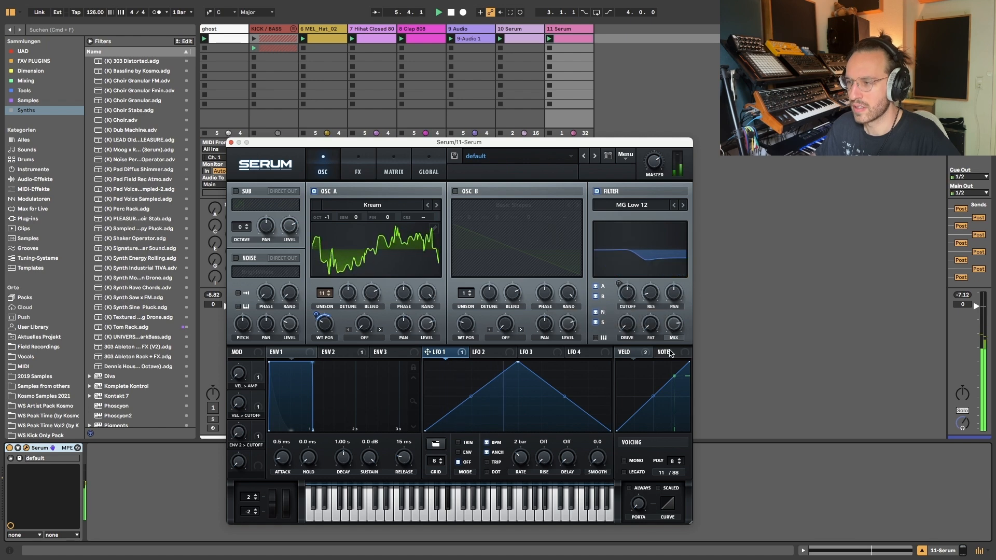
mouse_move(627, 293)
left_mouse_down()
mouse_move(647, 250)
mouse_move(622, 297)
left_mouse_up()
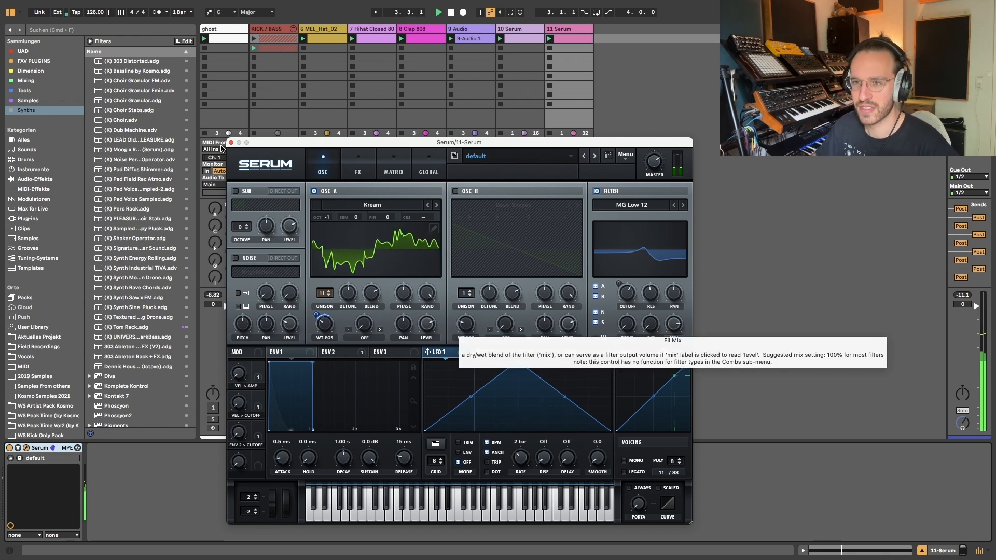
Add the Sidechain Compressor preset to the 11 Serum track, choose ghost as its sidechain source and play the result.
left_click(40, 178)
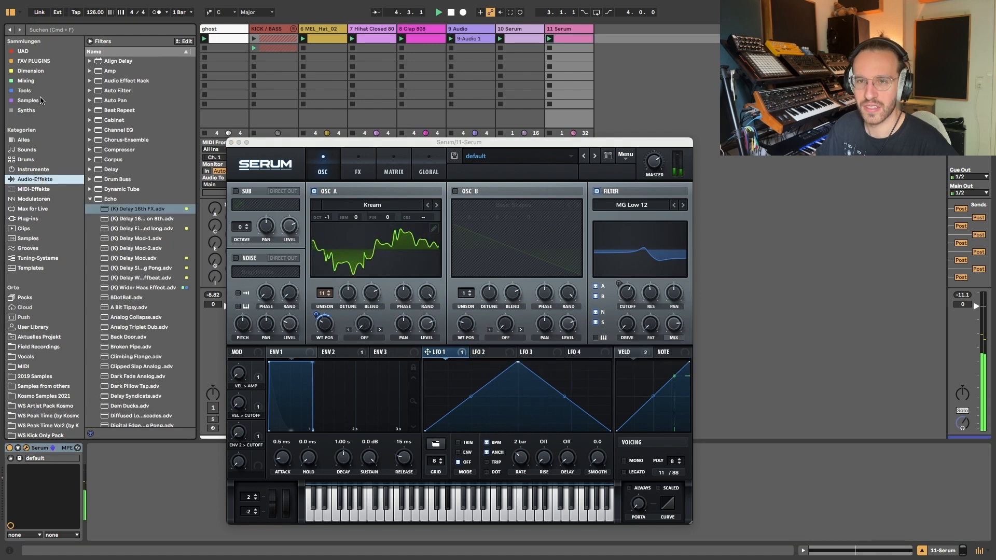
left_click(91, 150)
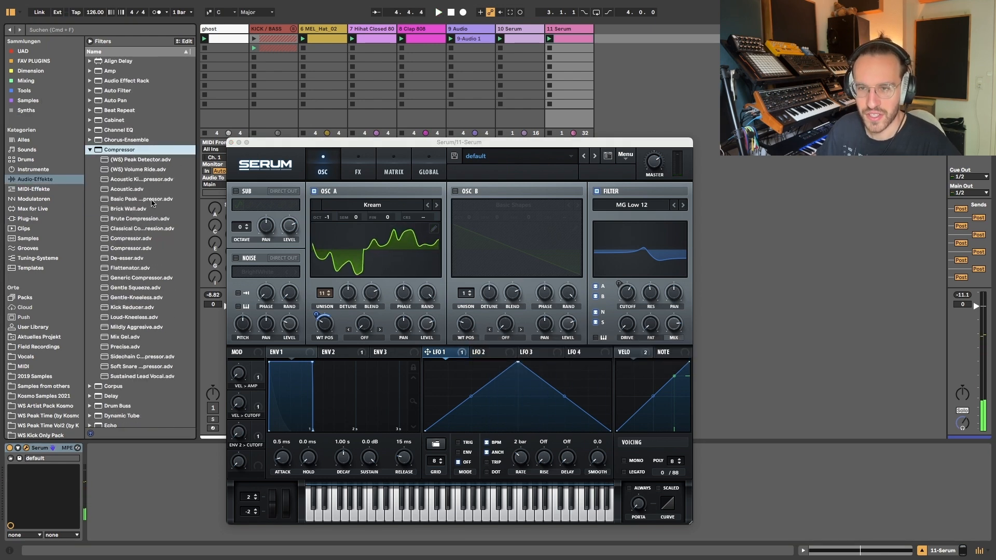
double_click(139, 356)
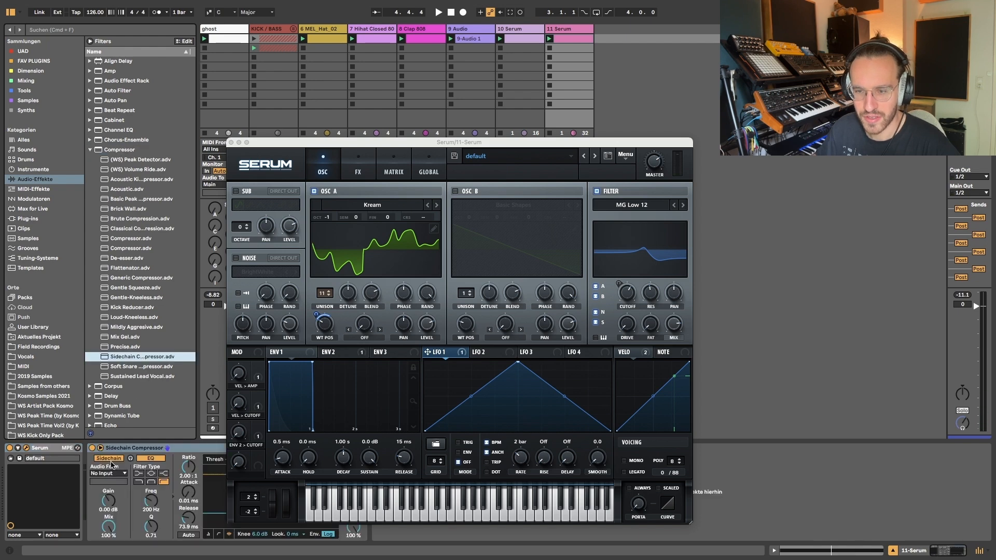
left_click(116, 473)
left_click(101, 301)
key("space")
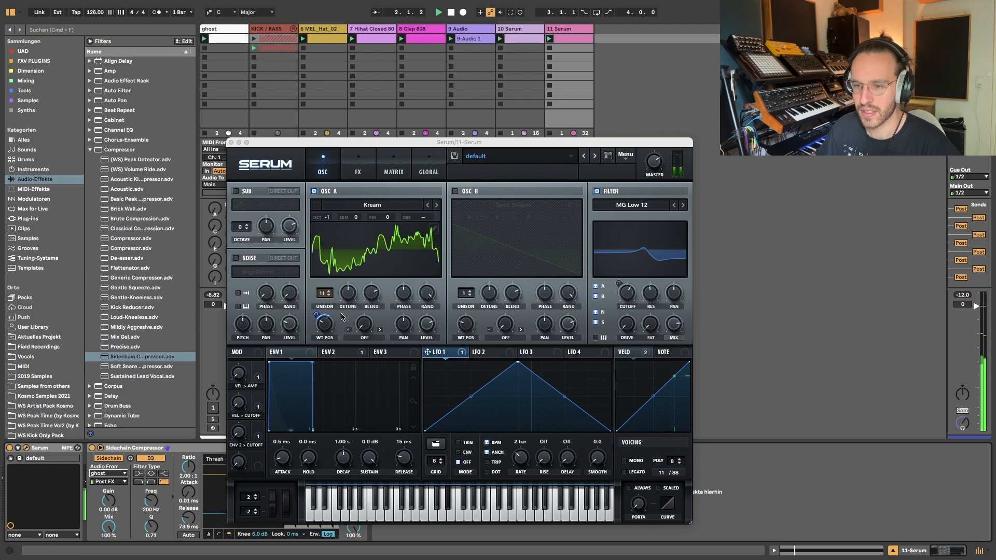
Set the compressor's attack to 0.17 ms and release to 106 ms, and audition the synth with the KICK / BASS clip.
left_click_drag(294, 142, 405, 81)
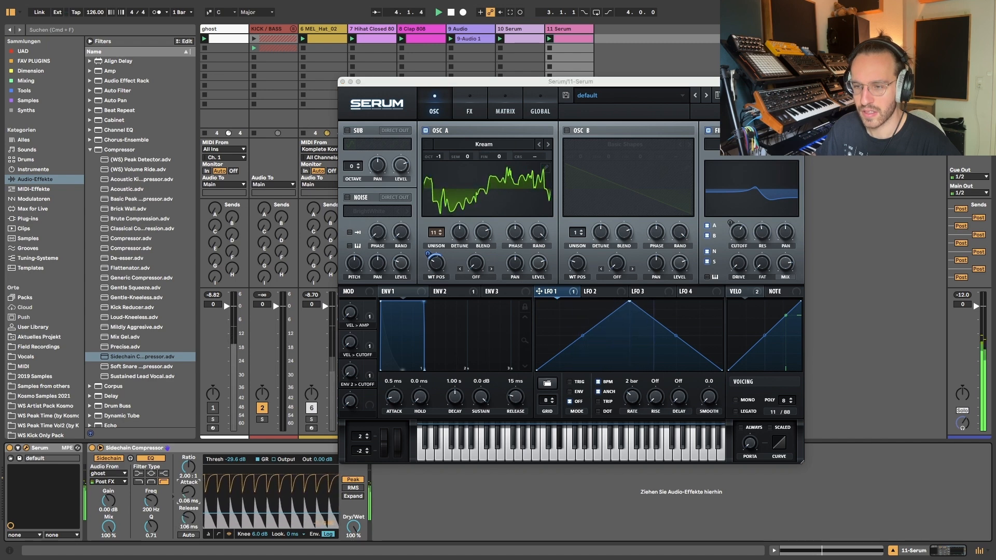
left_click(257, 39)
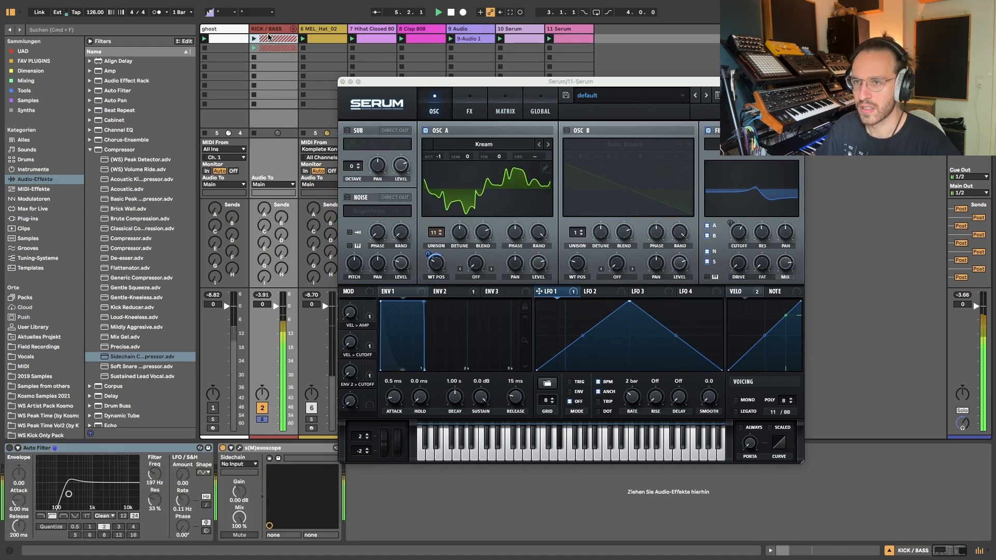
key("space")
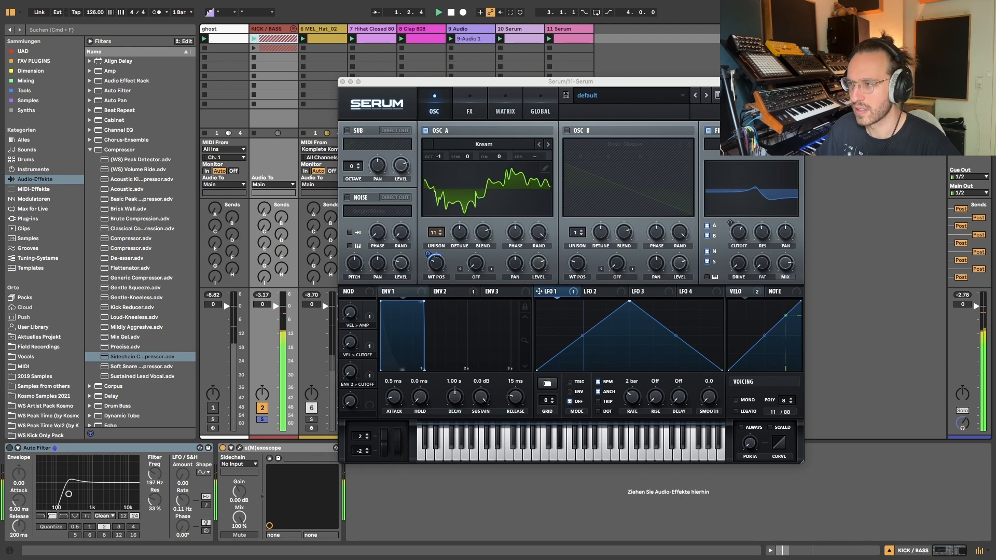
Enable the MG Low 6 filter in Serum's effects, adjust its cutoff, and return to the 11 Serum track's devices.
left_click(464, 111)
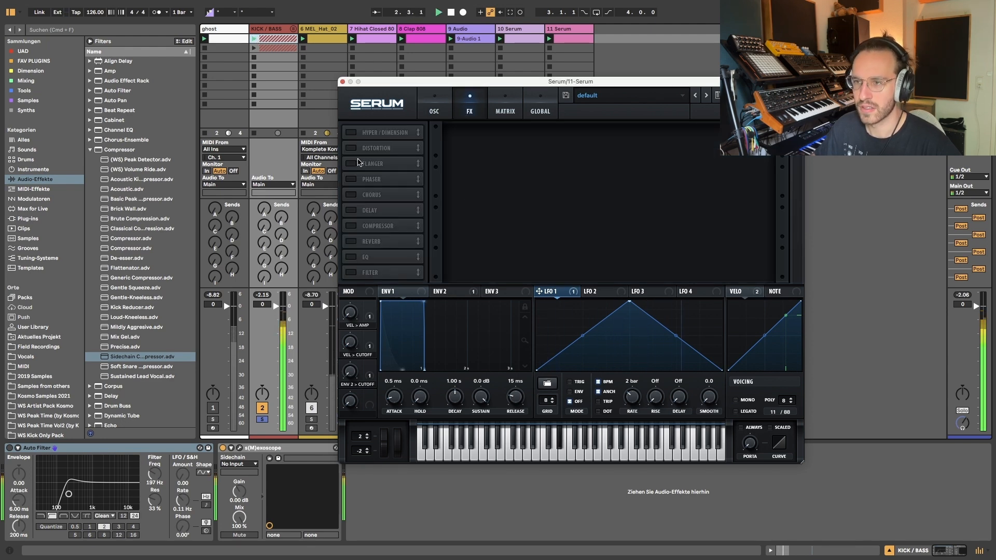
left_click(351, 241)
left_click(352, 242)
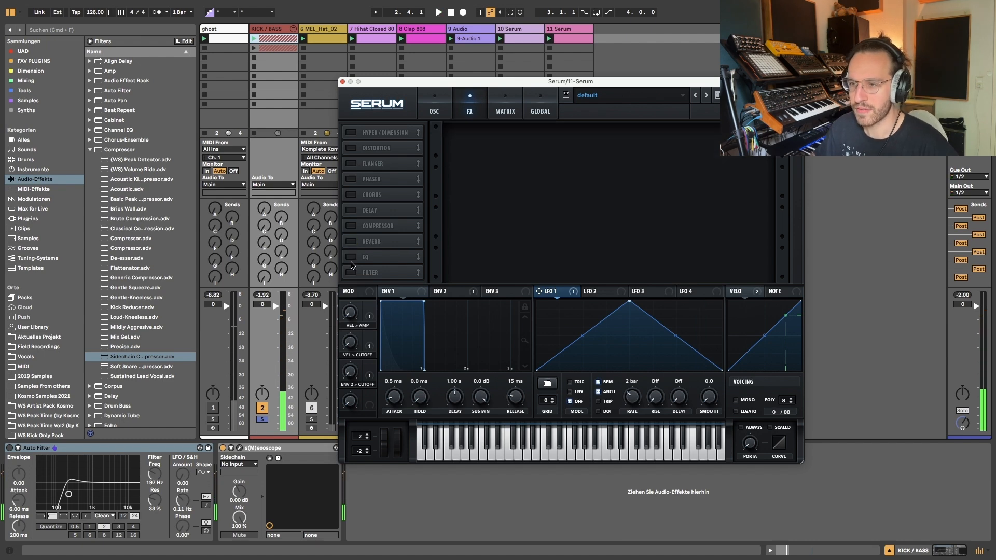
left_click(351, 273)
left_click_drag(587, 141, 588, 132)
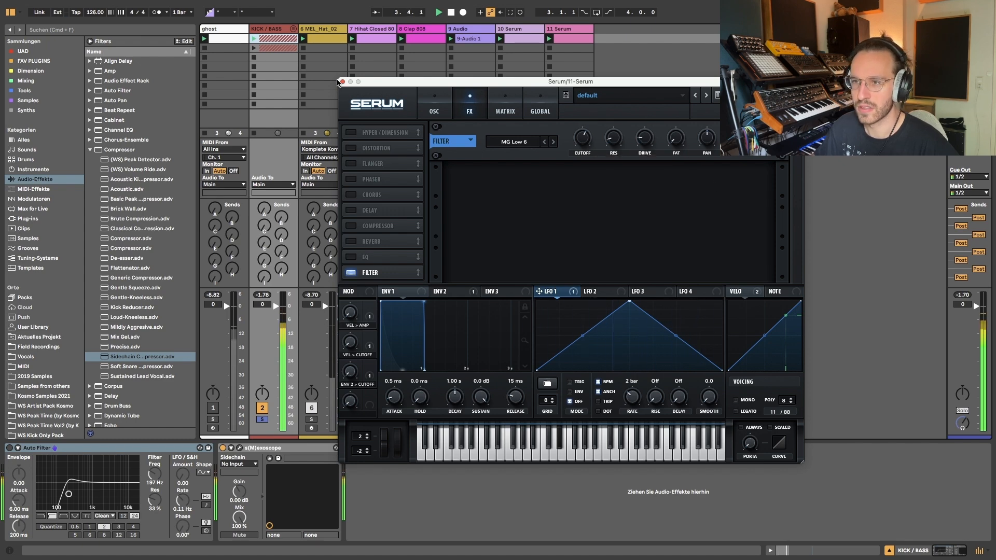
left_click(342, 82)
left_click(569, 30)
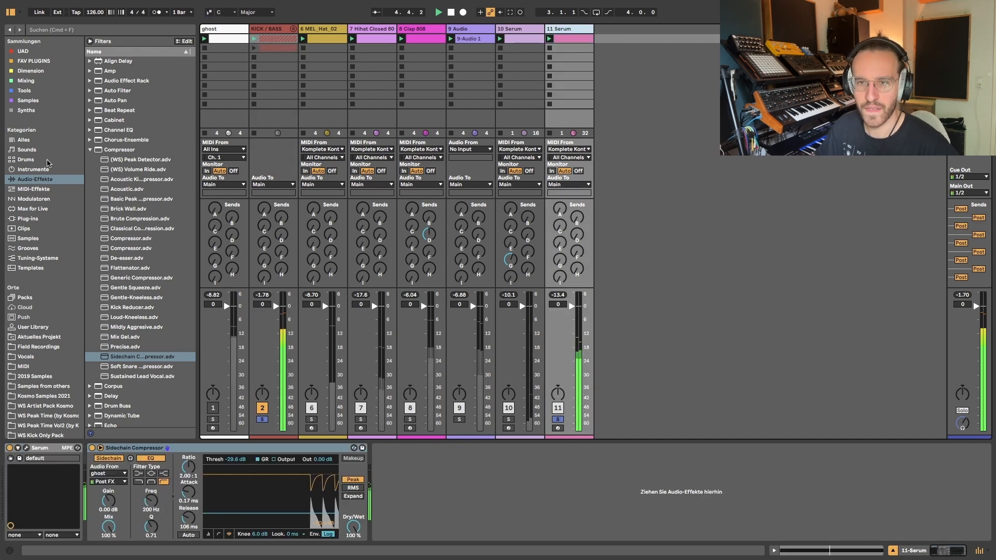
Add EQ Eight to the 11 Serum track and set its first band as a low cut at about 426 Hz during playback.
left_click(90, 149)
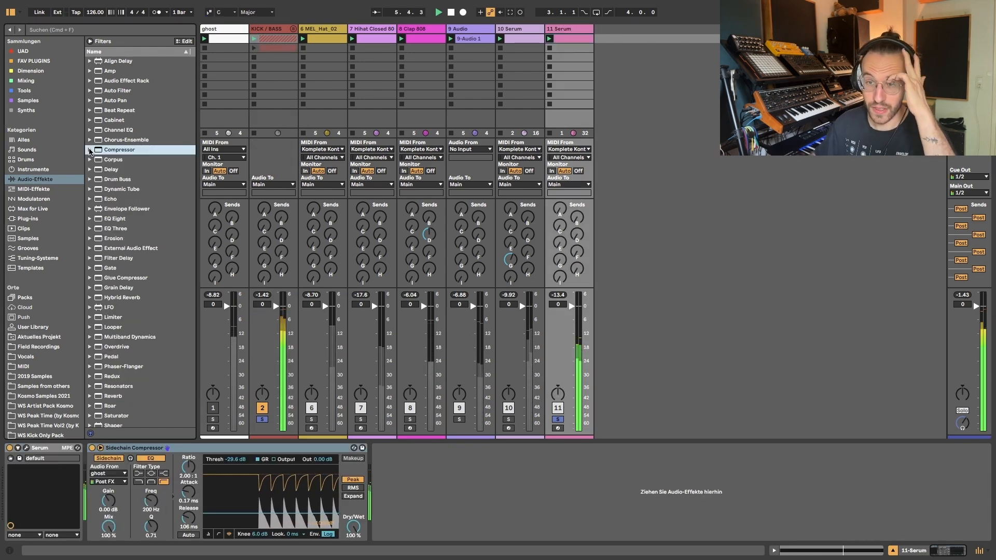
double_click(104, 218)
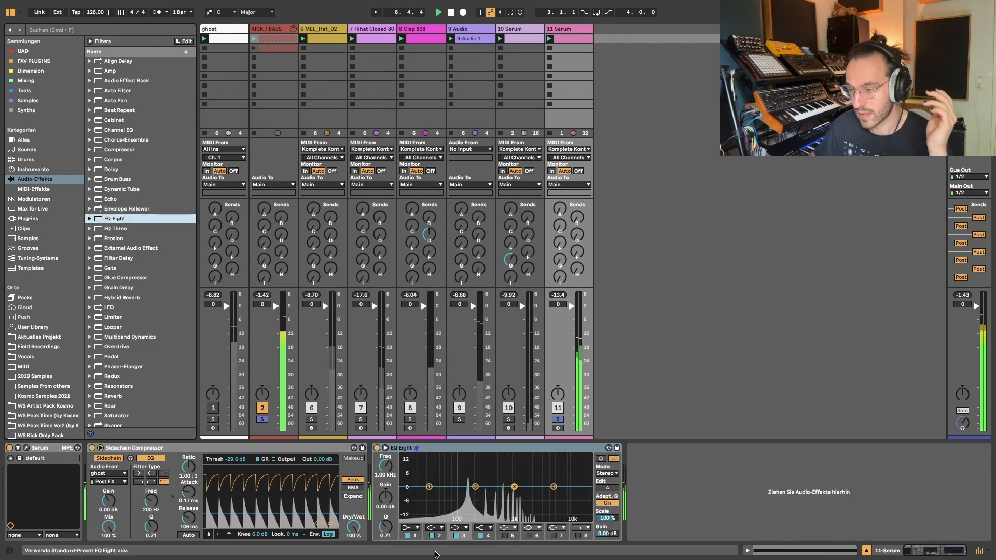
left_click(410, 527)
left_click(407, 475)
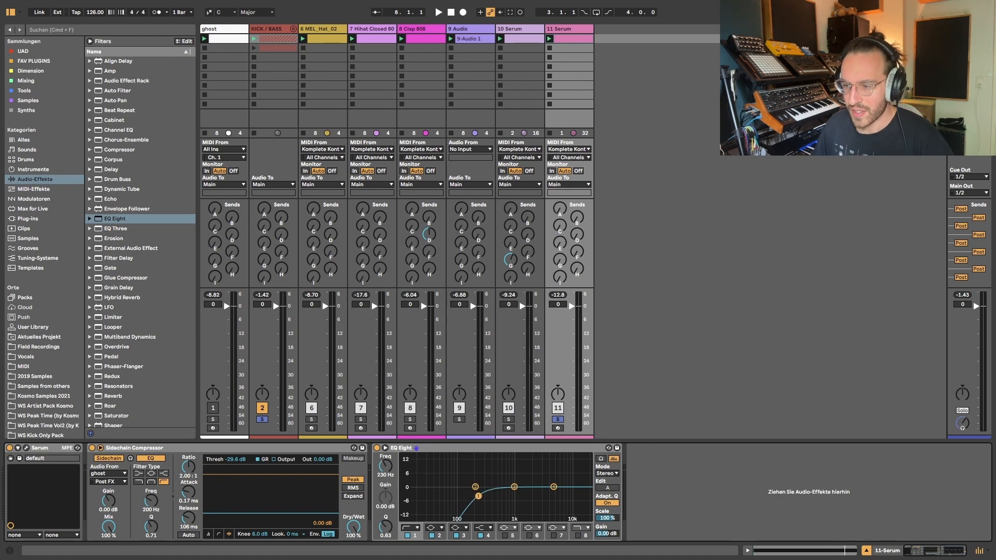
key("space")
mouse_move(478, 496)
left_mouse_down()
mouse_move(473, 484)
mouse_move(493, 494)
left_mouse_up()
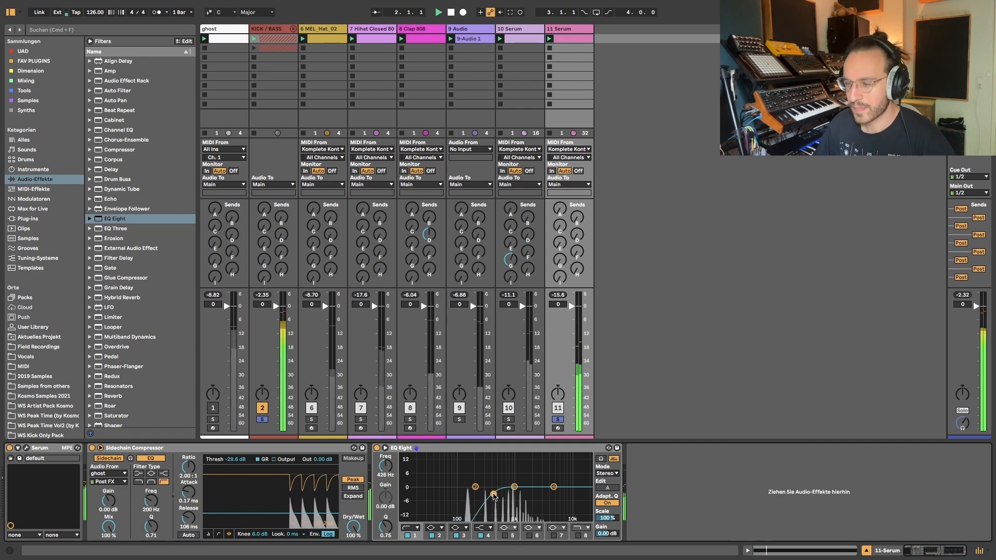
Solo tracks 6 MEL_Hat_02, 7 Hihat Closed 808, 8 Clap 808, 9 Audio and 10 Serum alongside the playing kick and background synth.
left_click(311, 419)
left_click(361, 419)
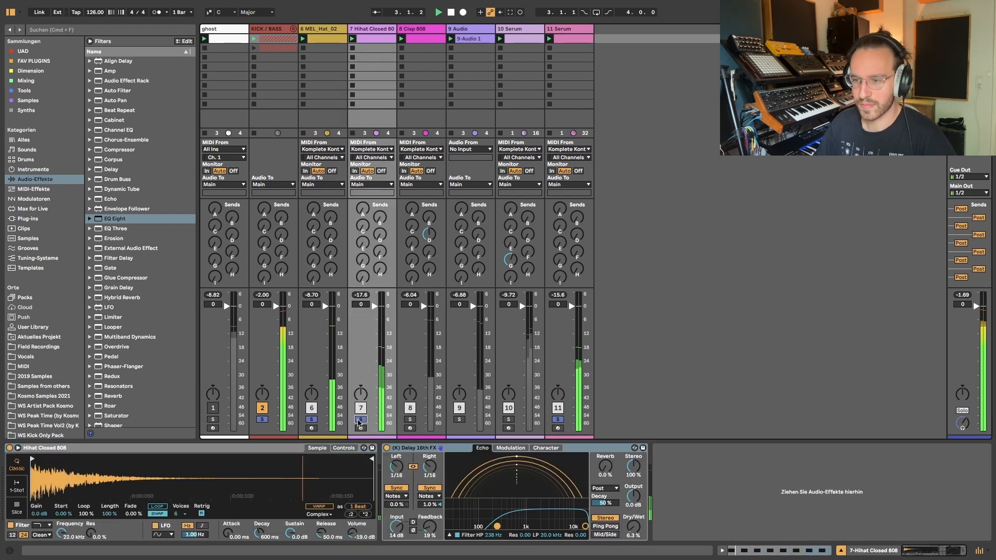
left_click(410, 420)
left_click(460, 420)
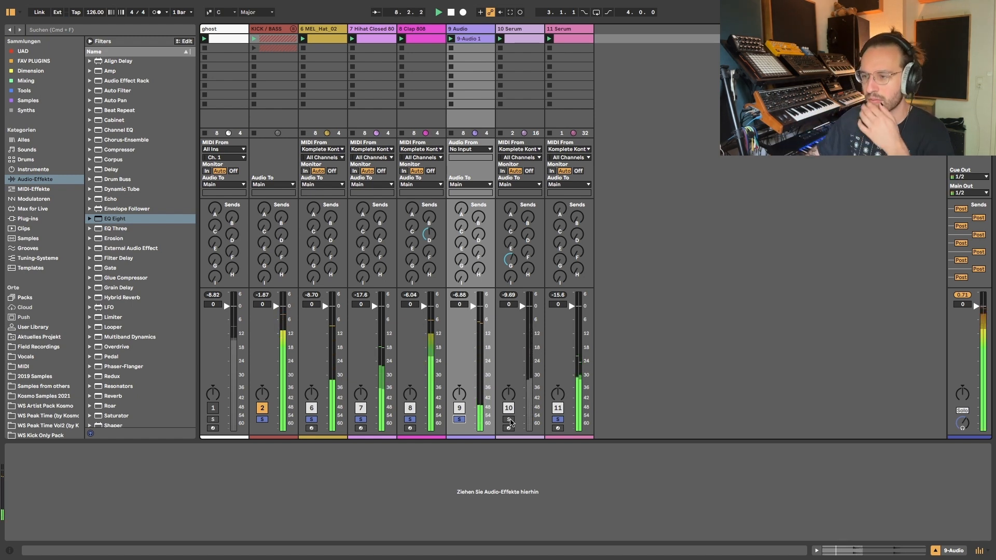
left_click(514, 263)
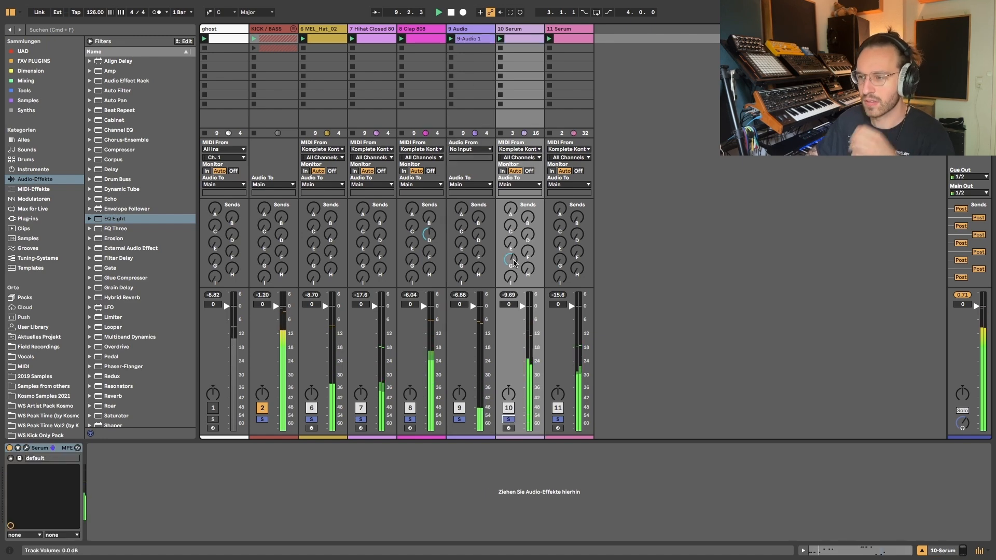
Open the 10 Serum clip and add three G#2 notes in bar 2 at 2.1.2, 2.2.2 and 2.3.3.
double_click(516, 38)
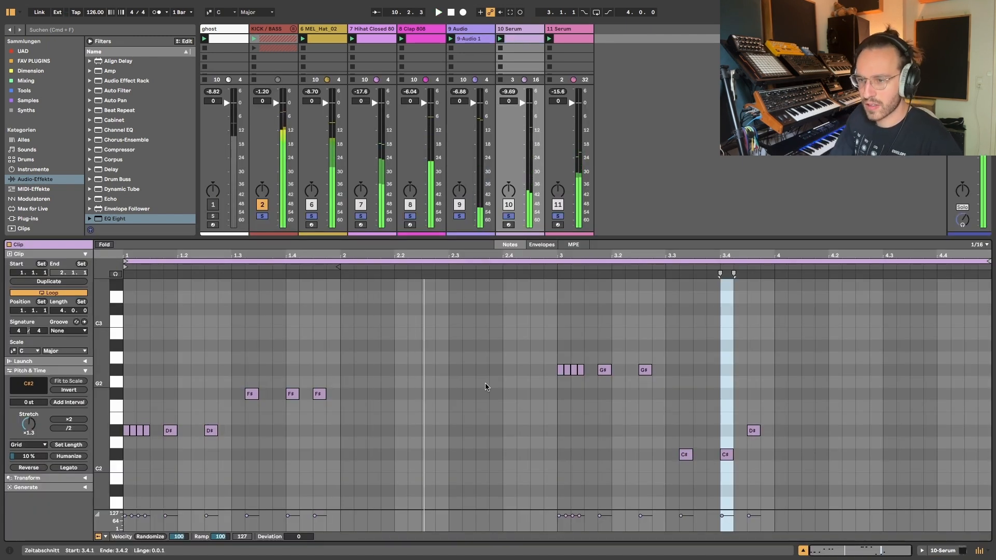
double_click(357, 395)
left_click_drag(359, 397, 359, 371)
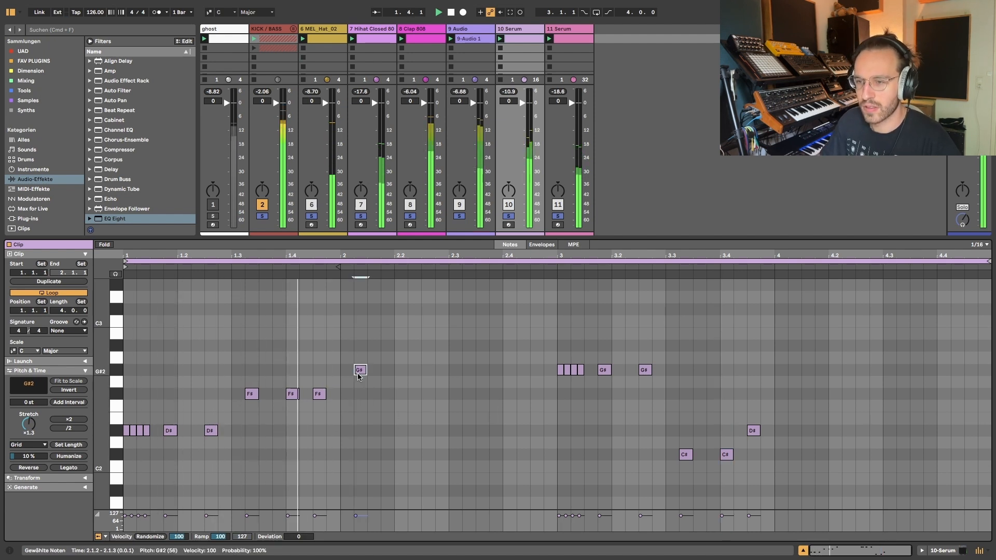
double_click(414, 370)
left_click(483, 375)
double_click(482, 372)
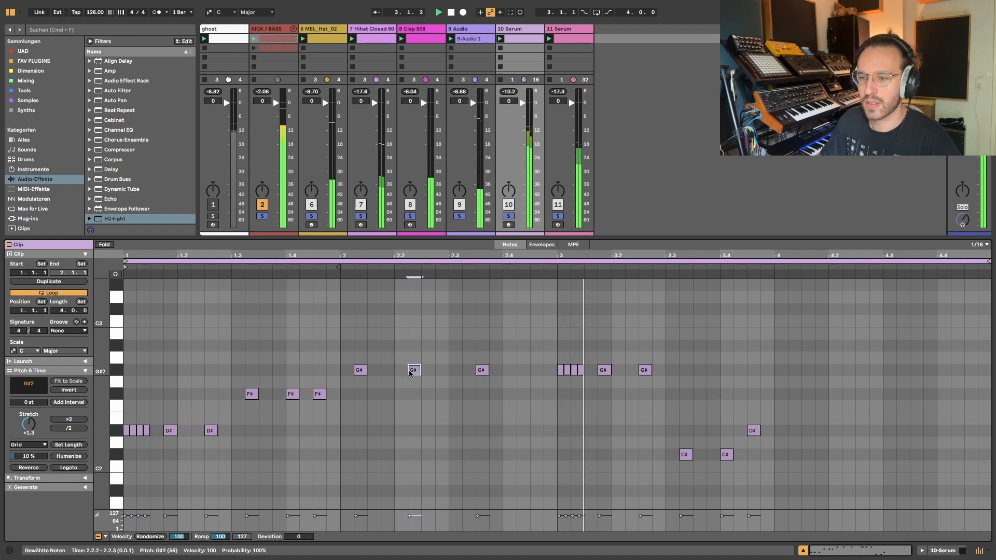
Move the G#2 note at 2.2.2 to 2.2.1, add another G#2 at 2.2.4, and restart playback.
left_click_drag(414, 370, 400, 370)
left_click(440, 372)
double_click(440, 372)
key("space")
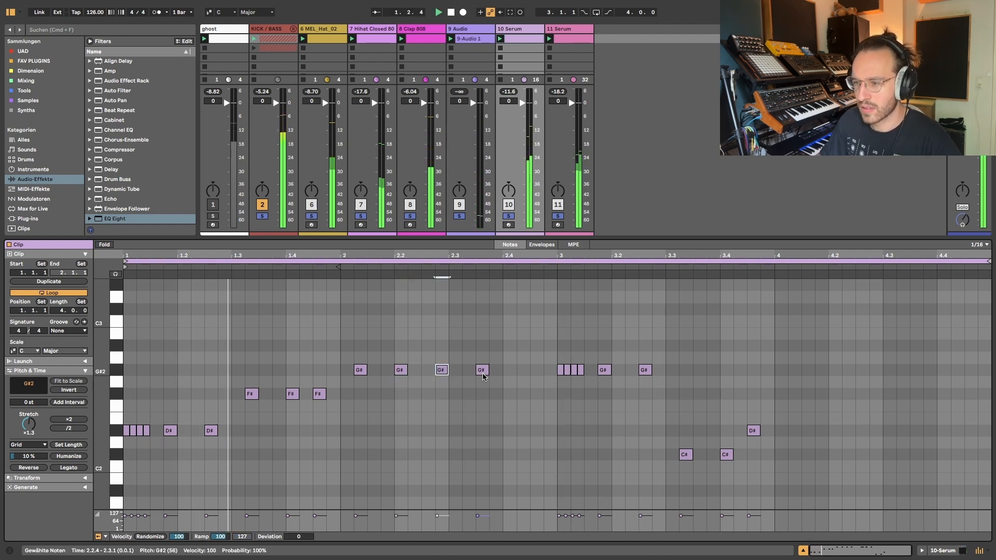
Raise the note at 2.3.3 to A#2 and add a second A#2 note at 2.4.3.
left_click_drag(482, 370, 481, 358)
double_click(536, 359)
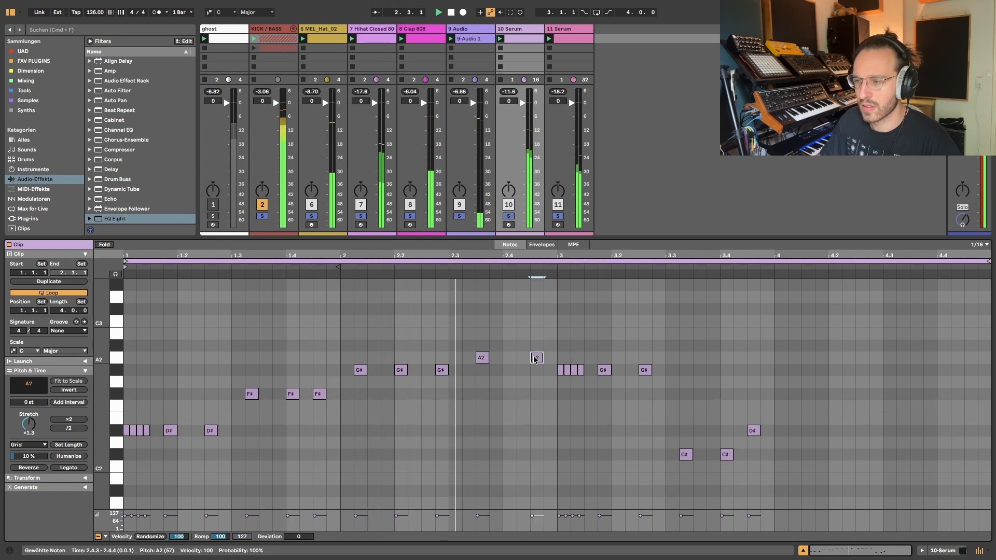
left_click(482, 357, "shift")
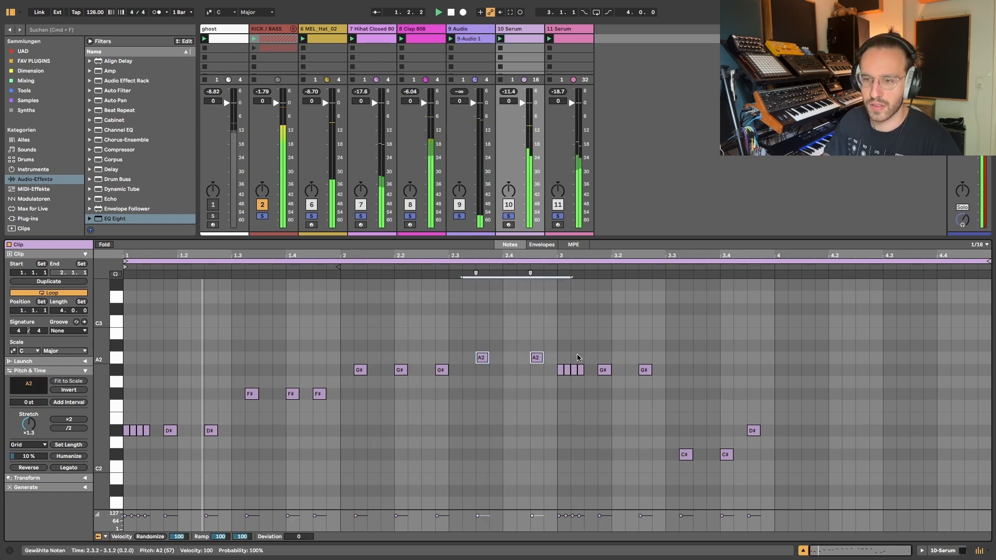
key("Up")
Delete all melody notes from bar 3 onward and set the clip's loop to its first two bars.
left_click_drag(548, 367, 890, 466)
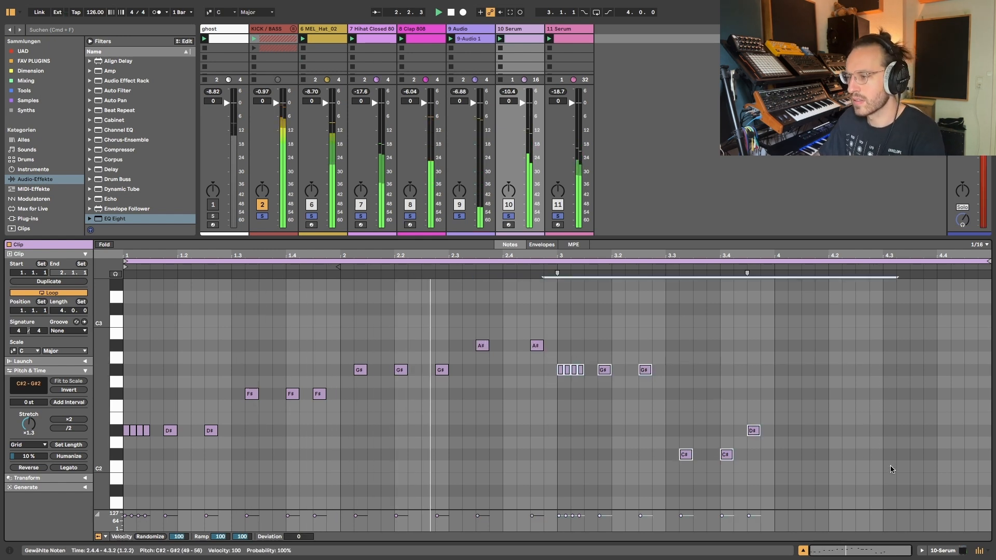
key("Delete")
left_click_drag(554, 327, 152, 323)
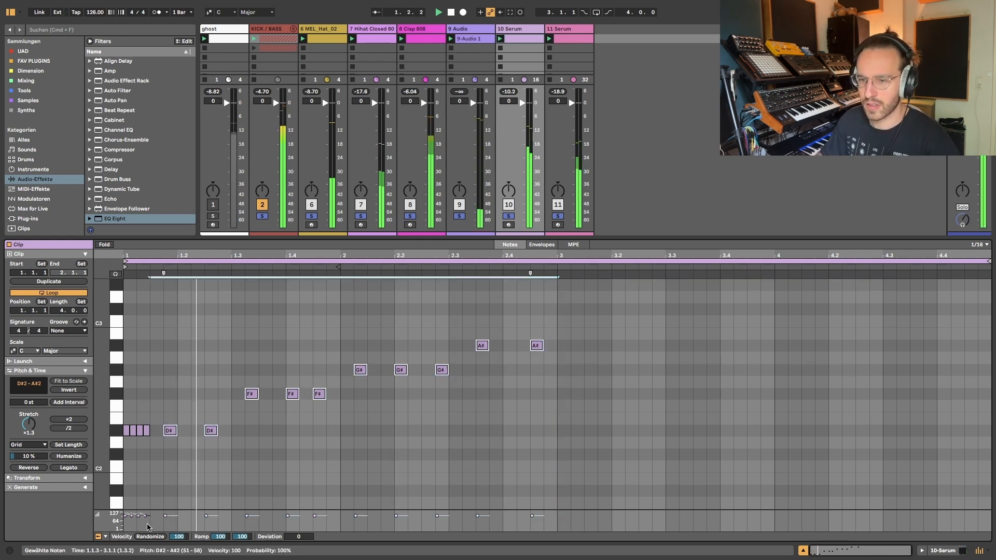
key("super+shift+j")
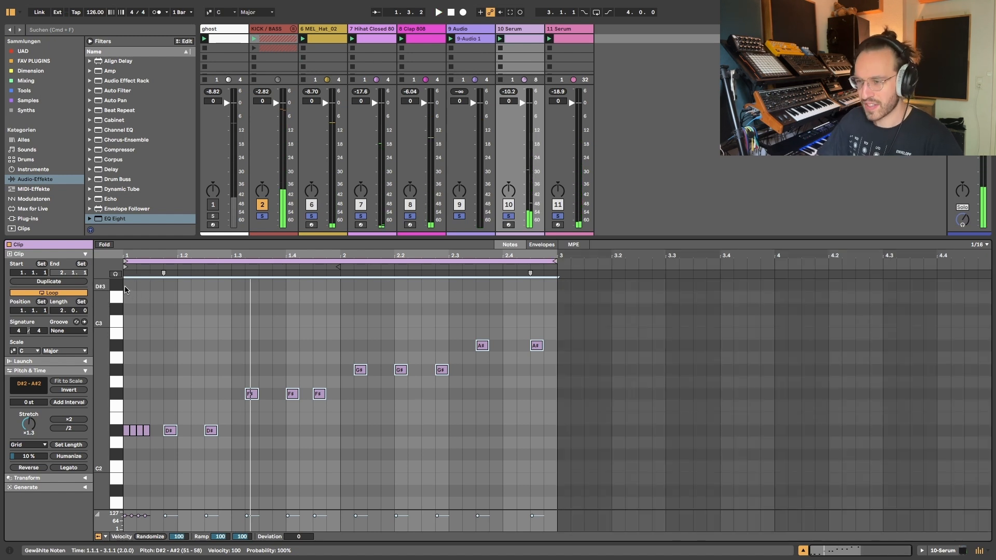
Play only the 10 Serum and 11 Serum tracks and move the melody's last A#2 note to 2.4.2.
left_click(507, 216)
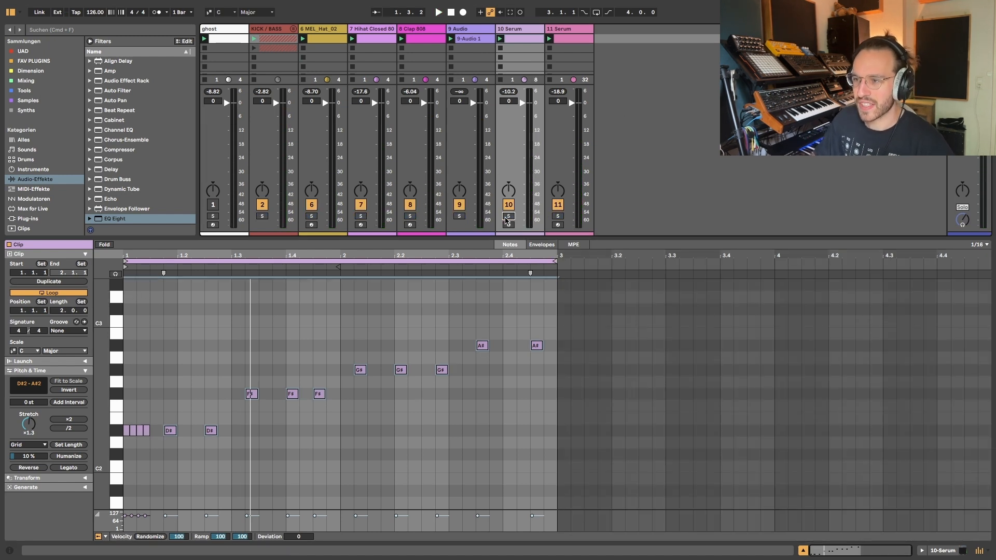
left_click(557, 216)
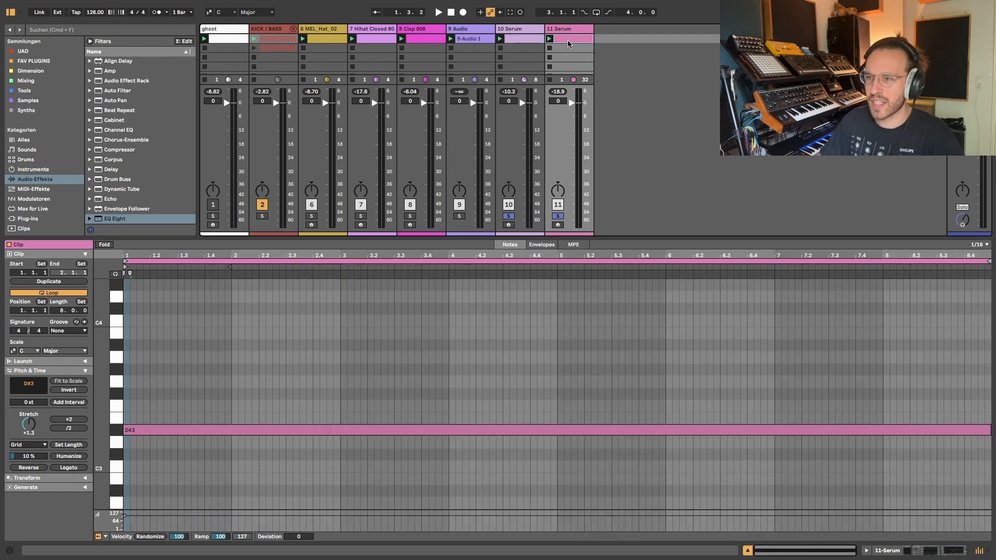
left_click(357, 376)
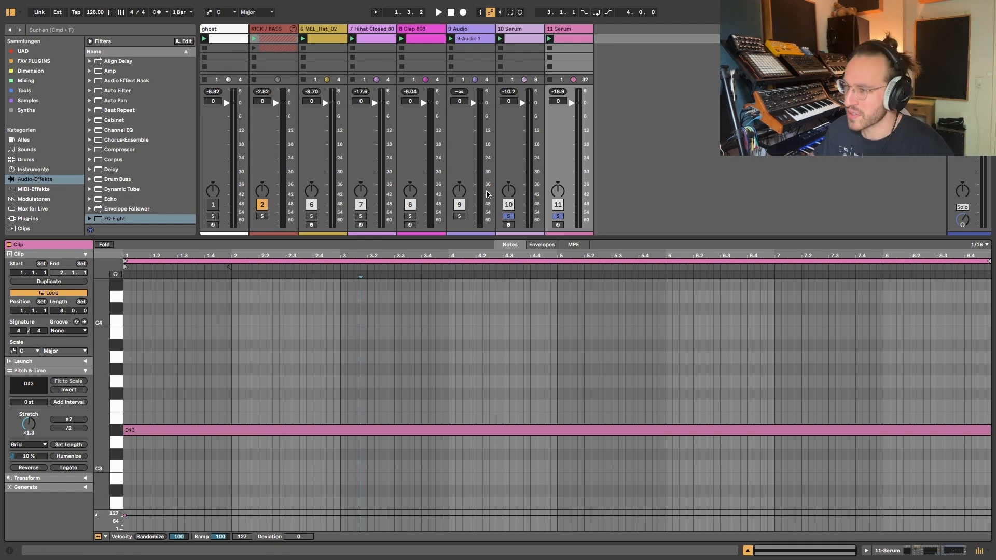
left_click(522, 40)
key("space")
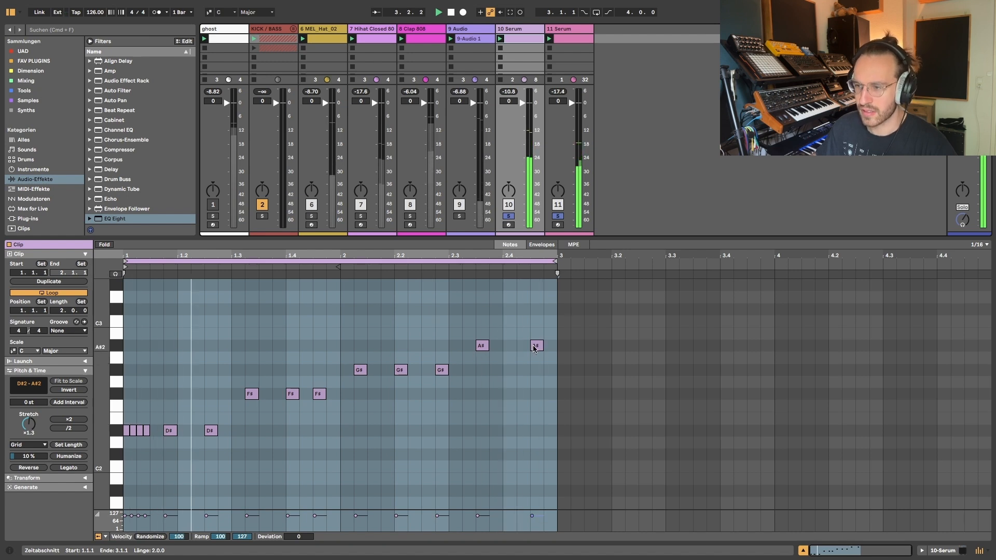
mouse_move(536, 345)
left_mouse_down()
mouse_move(482, 347)
mouse_move(522, 349)
left_mouse_up()
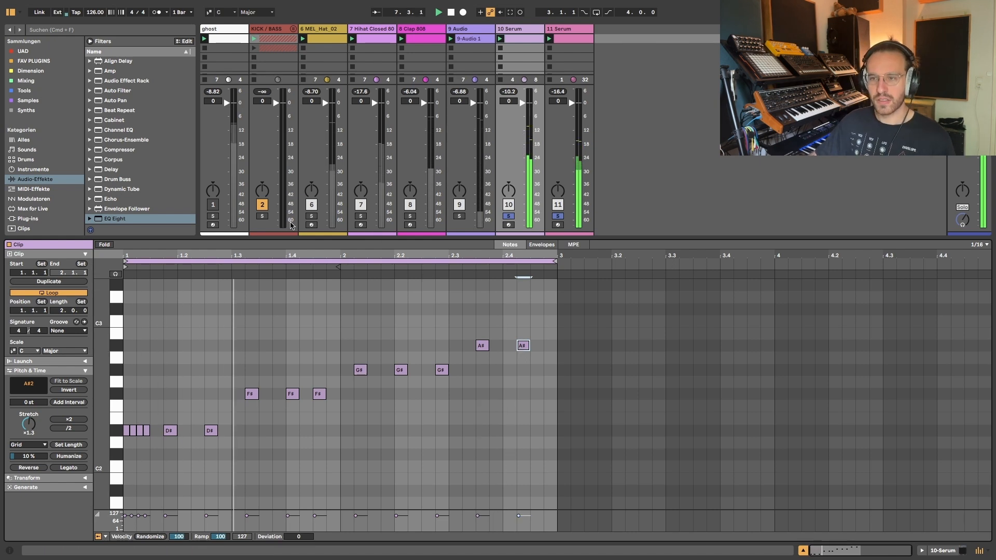
Solo the 8 Clap 808, 9 Audio and KICK / BASS tracks alongside the two Serum tracks.
left_click(410, 216)
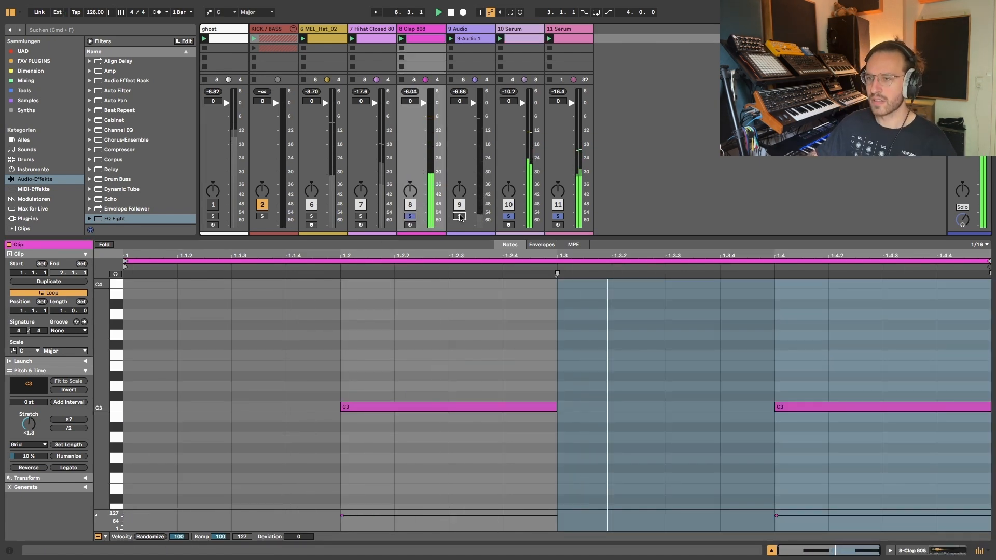
left_click(459, 216)
left_click(262, 216)
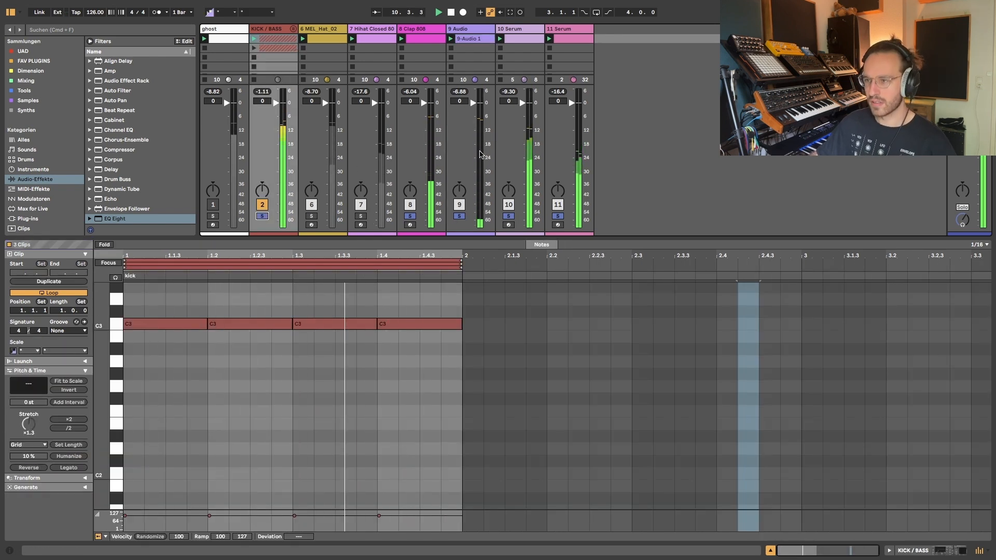
Reopen the 10 Serum clip and add an F#3 note at 1.4.4, an octave above the neighbouring notes.
left_click(524, 29)
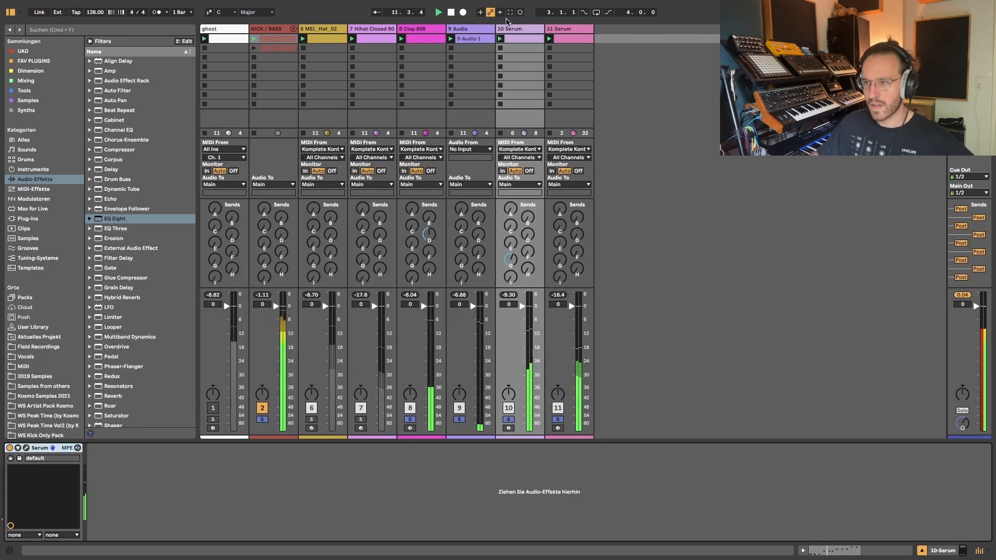
left_click(522, 40)
double_click(332, 396)
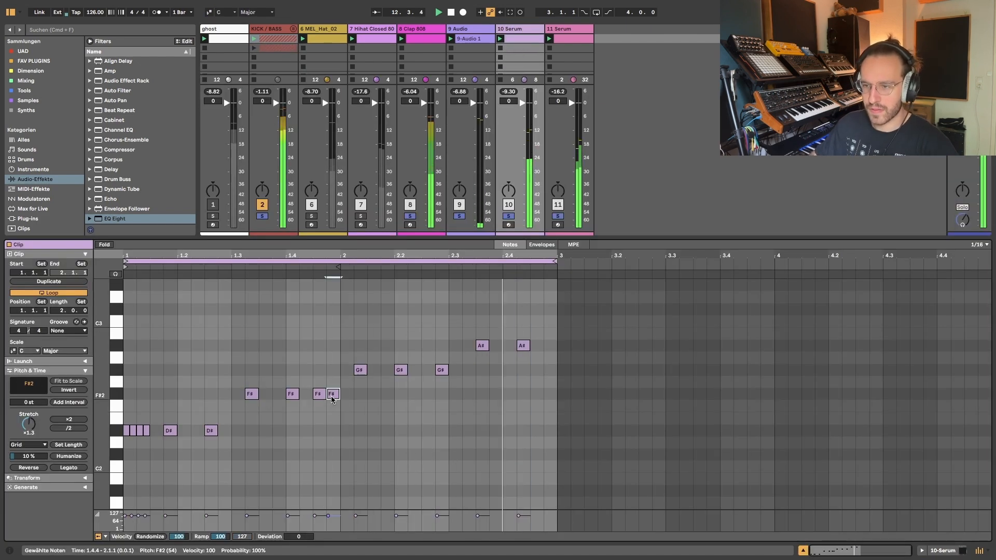
key("shift+Up")
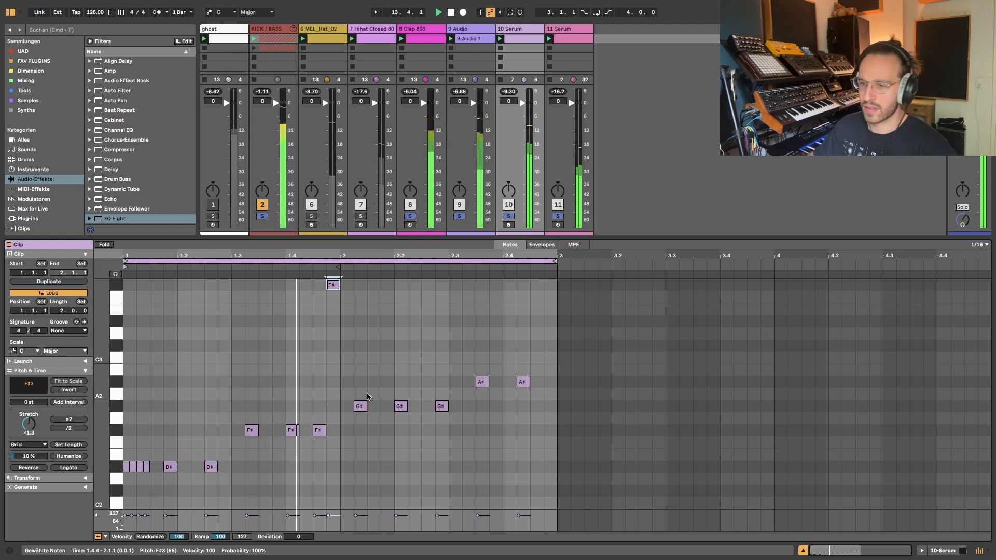
Solo only the 10 Serum track and add a G#3 note at 2.2.2 in its clip.
left_click(508, 216)
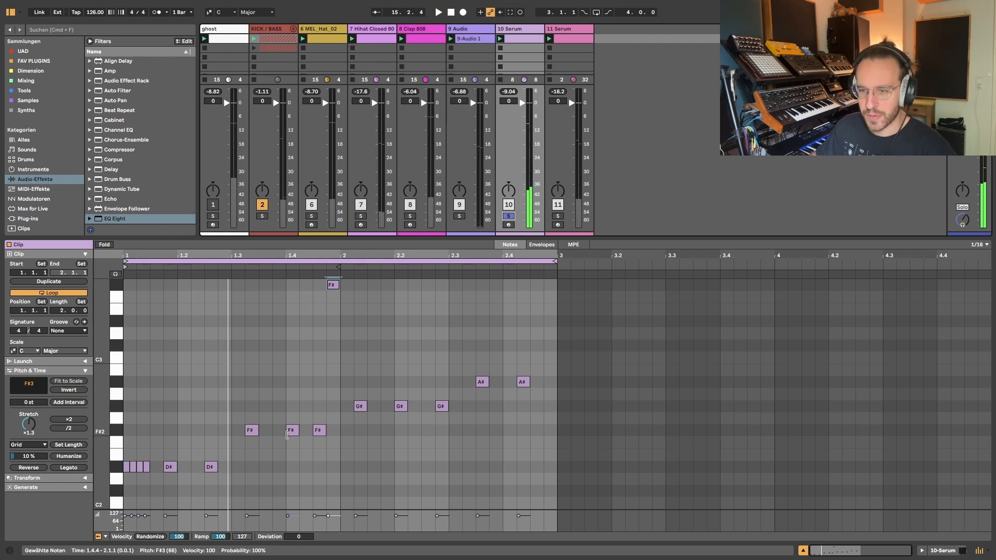
double_click(387, 406)
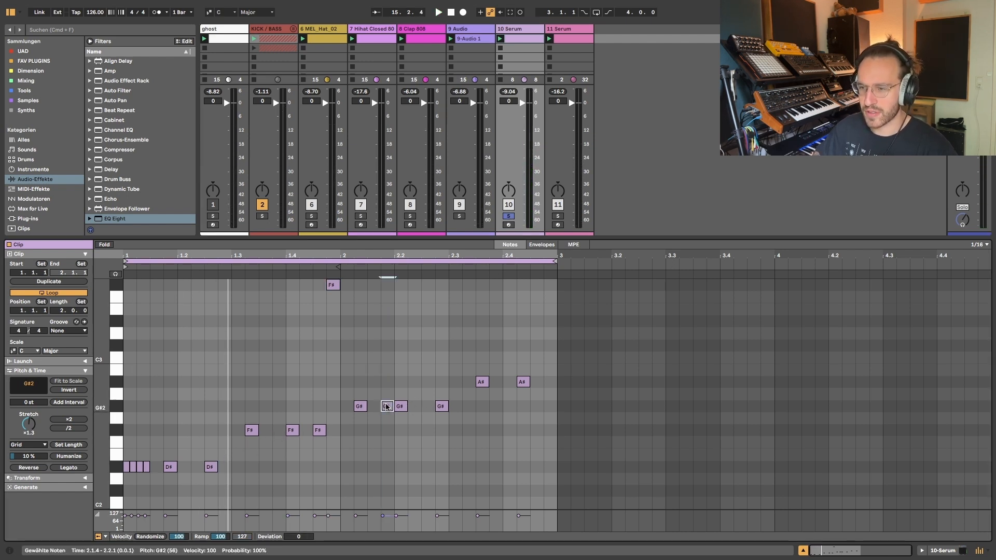
key("shift+Up")
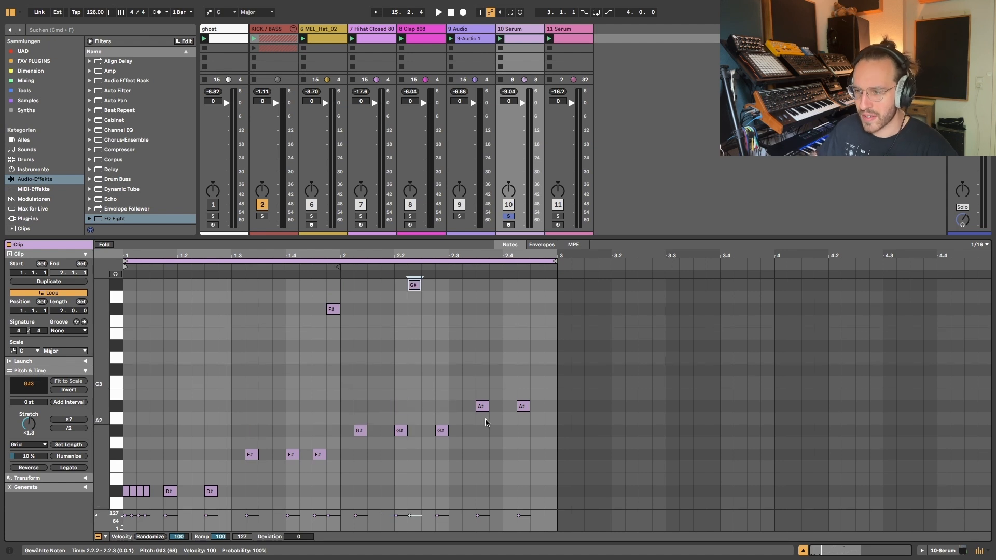
Add a high A#3 note at 2.4.3 in the 10 Serum clip while auditioning the melody.
double_click(495, 394)
key("shift+Up")
key("space")
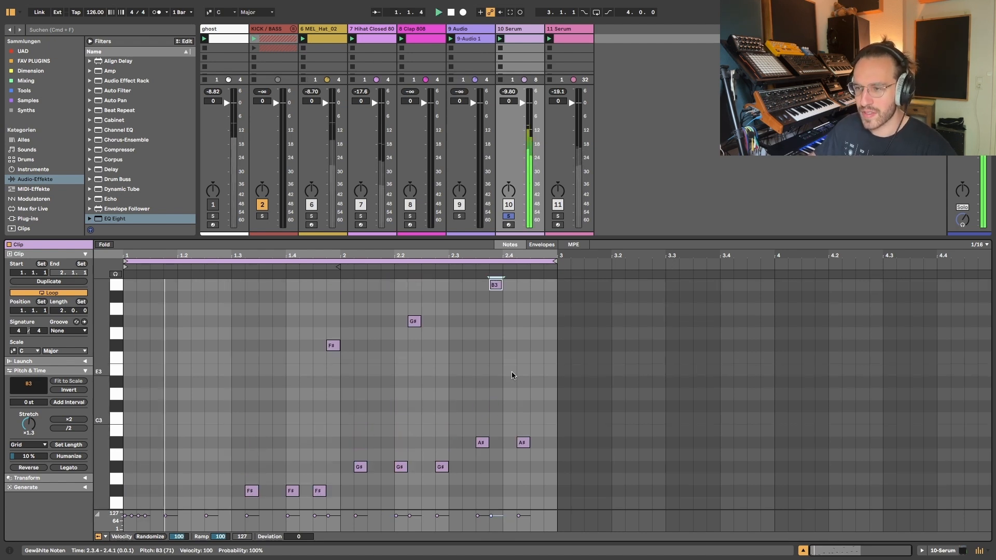
scroll(480, 329, "down", 3)
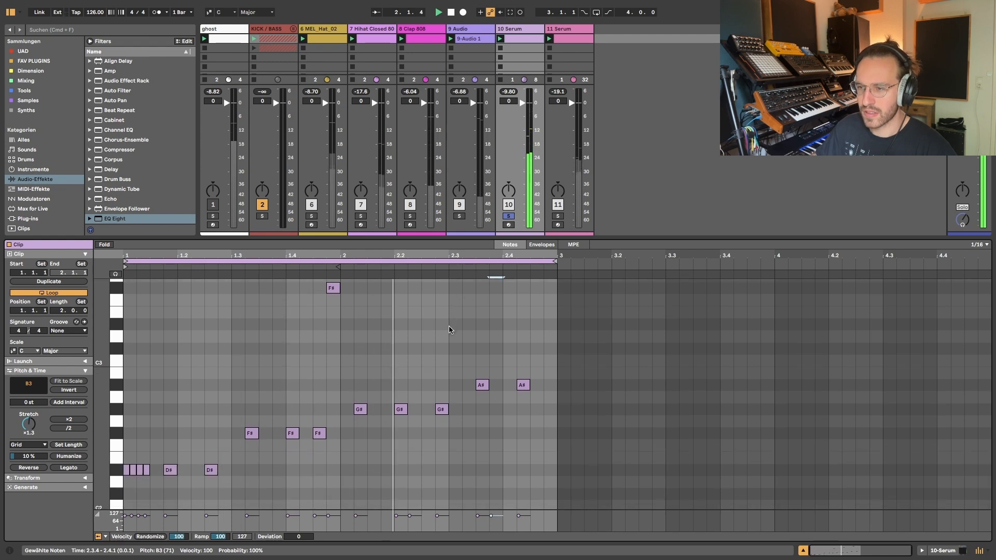
scroll(449, 330, "up", 4)
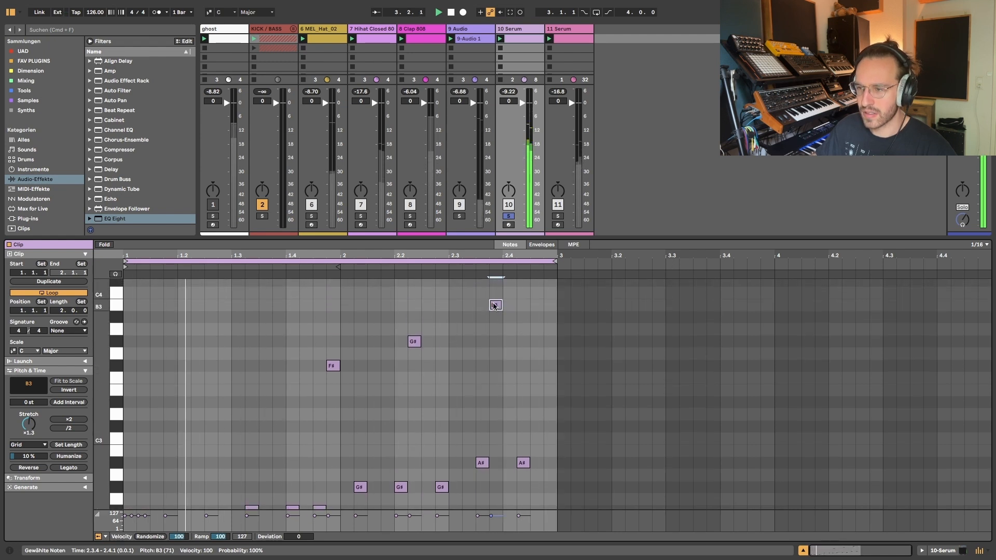
left_click_drag(494, 306, 538, 319)
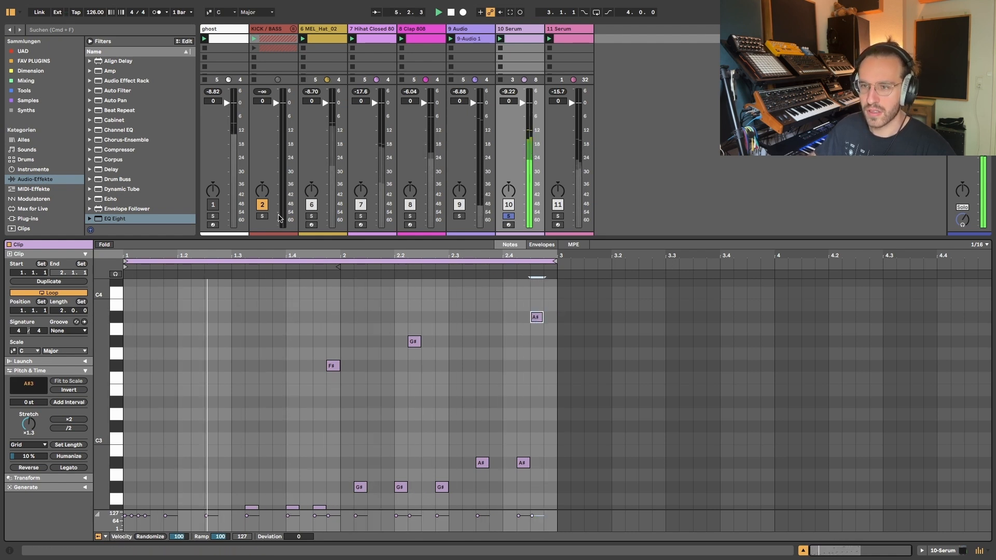
Solo the KICK / BASS track alongside the melody and return to the notes of the 10 Serum clip.
left_click(263, 216)
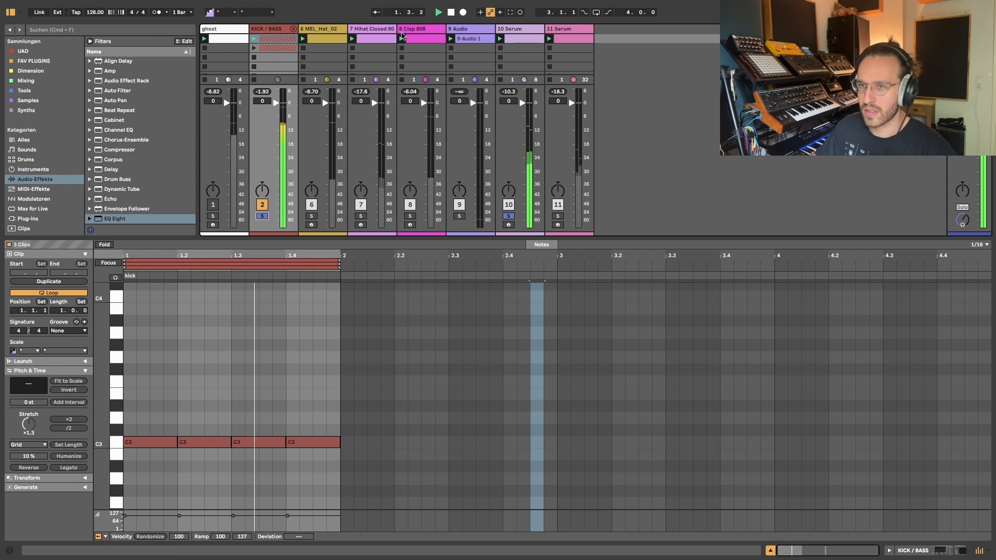
left_click(522, 38)
scroll(541, 337, "down", 2)
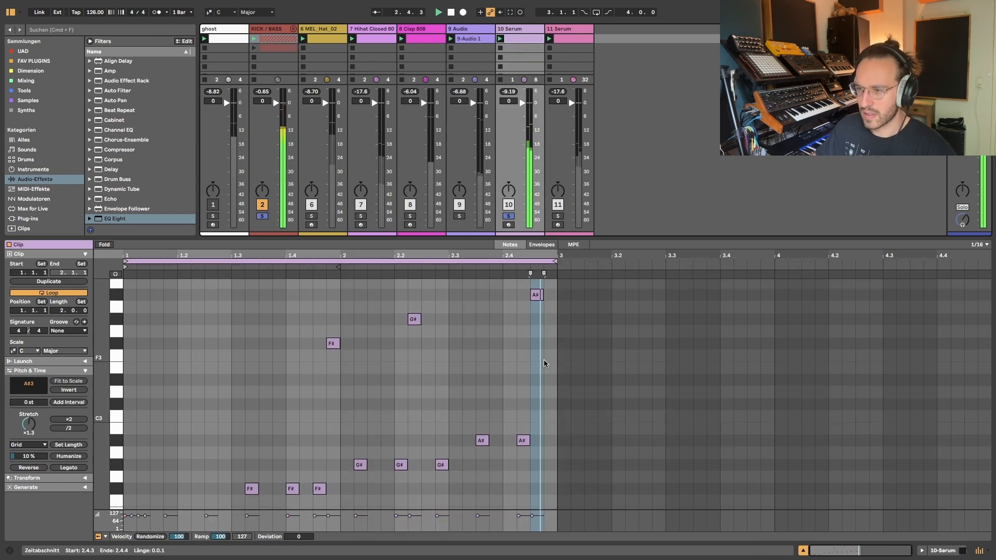
Add a high note at 2.3.4 in the 10 Serum clip and raise it to C#4.
double_click(495, 296)
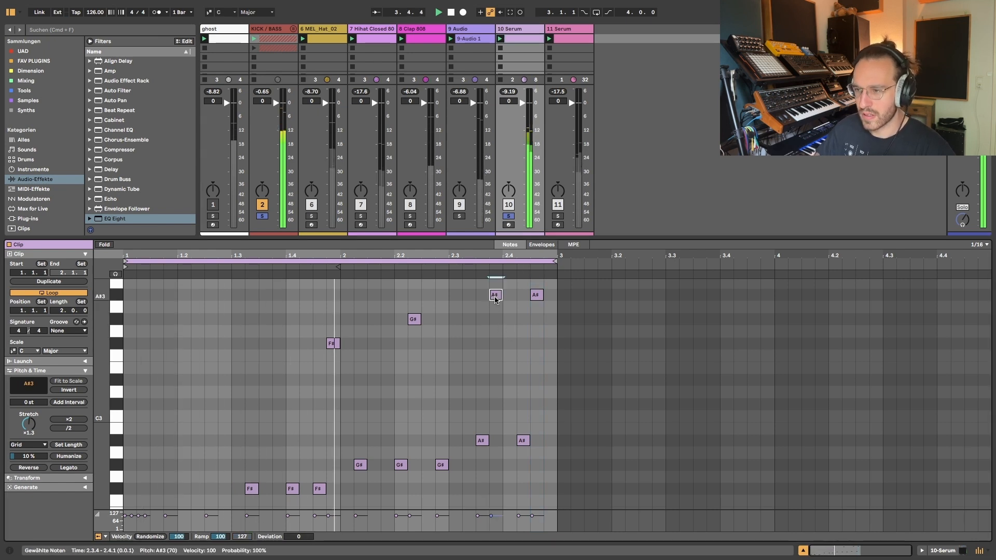
left_click_drag(495, 298, 495, 285)
Try the high note at 2.4.3 a semitone up on B3 while the loop plays.
left_click(537, 322)
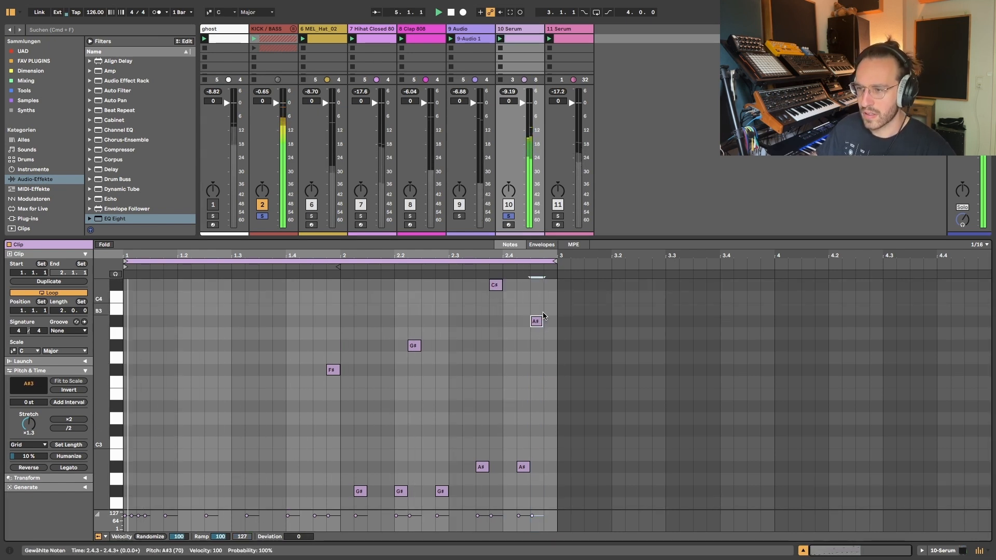
key("Up")
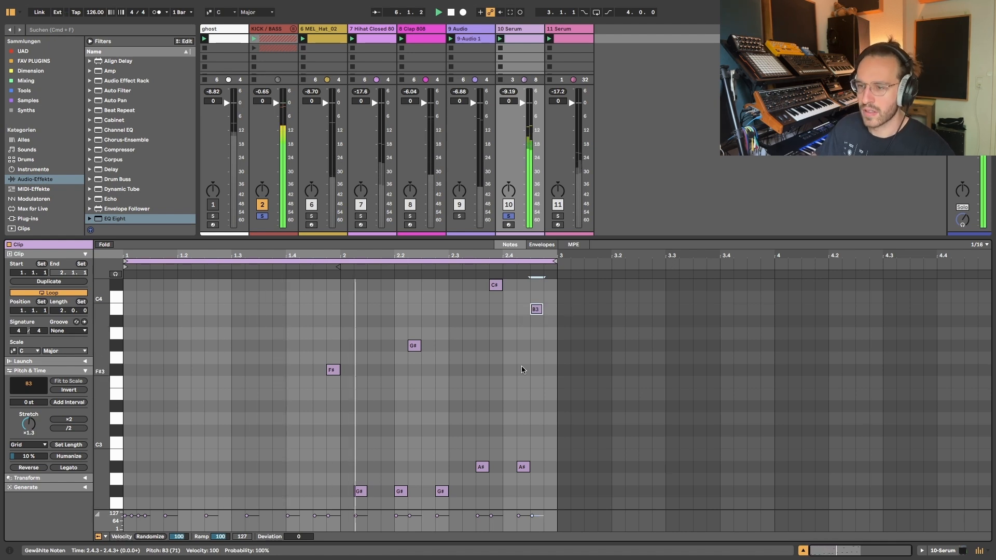
scroll(522, 365, "down", 3)
scroll(522, 370, "down", 2)
scroll(521, 369, "up", 4)
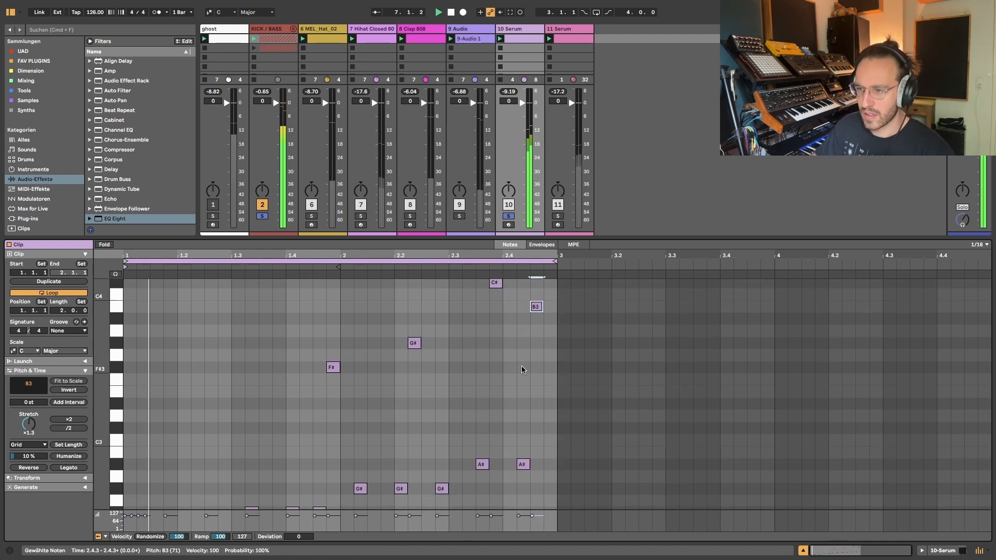
key("Down")
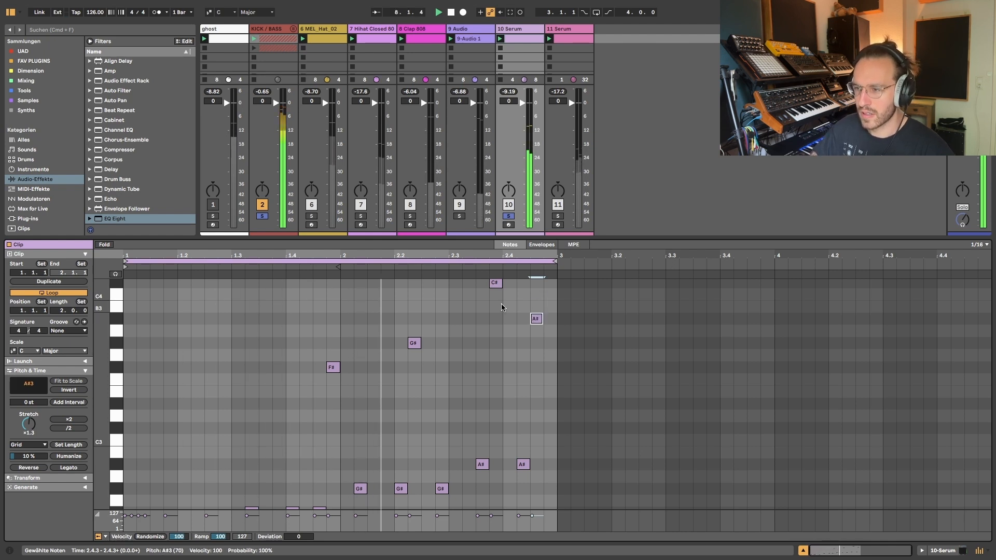
Swap the last two high notes so that A#3 sits at 2.3.4 and C#4 at 2.4.3.
scroll(501, 306, "up", 2)
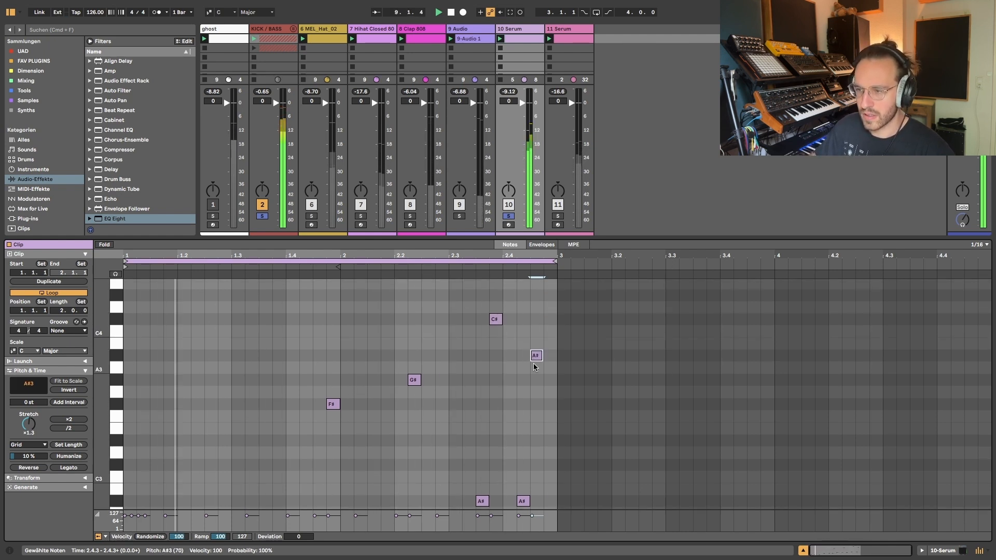
left_click_drag(495, 319, 539, 315)
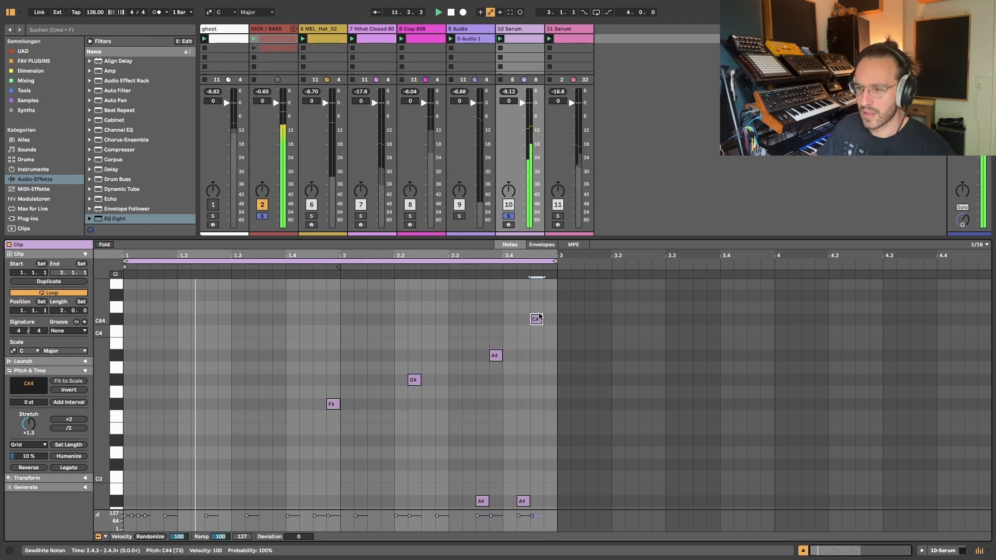
Add a D#3 note at 1.2.4 and an F3 note at 1.3.3 in the first bar of the melody.
scroll(539, 358, "down", 8)
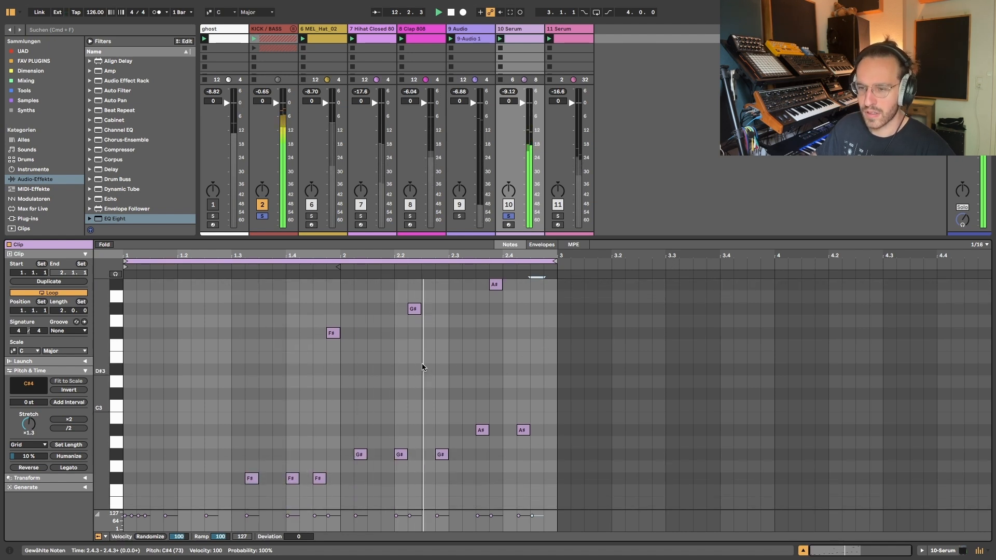
double_click(224, 449)
key("shift+Up")
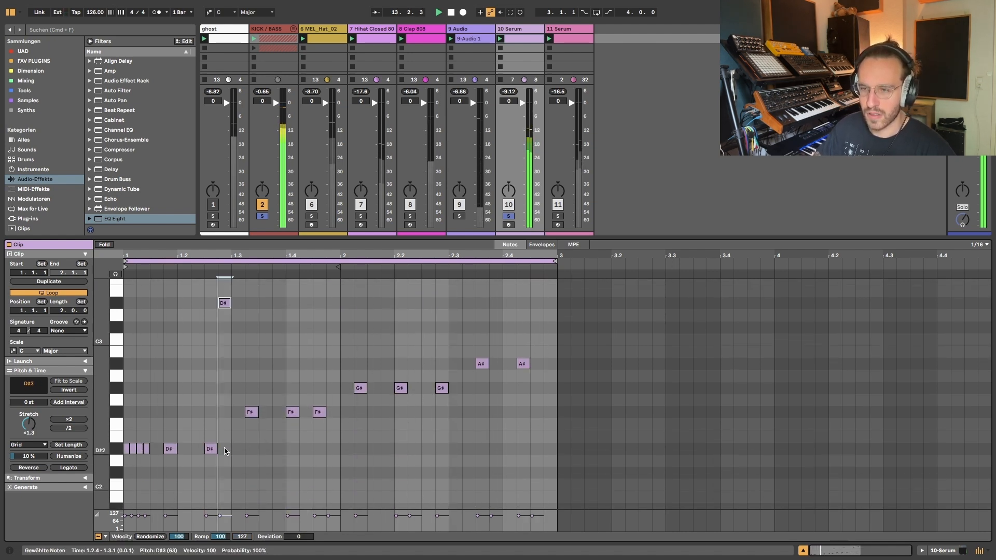
double_click(283, 412)
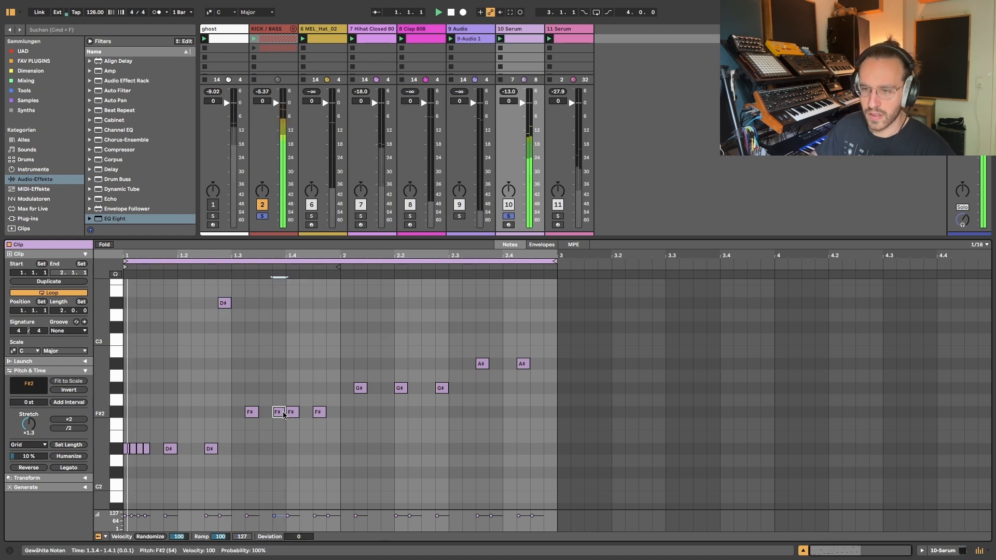
key("shift+Up")
scroll(307, 412, "up", 6)
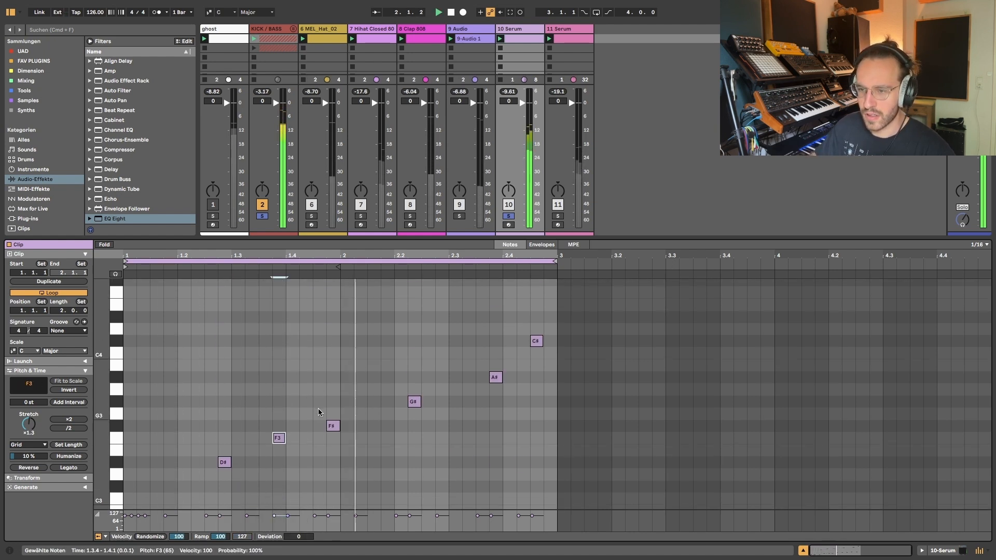
scroll(318, 409, "down", 4)
key("Left")
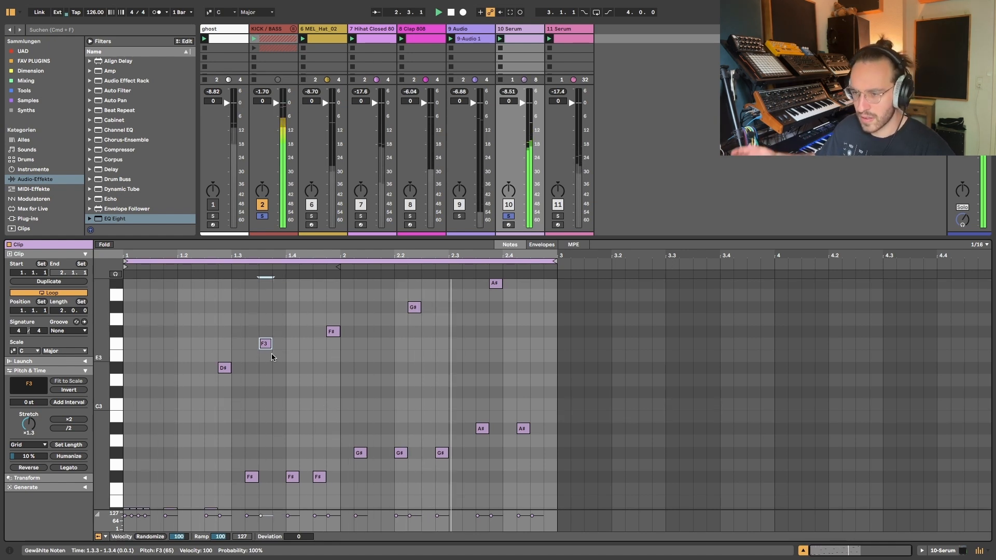
Shift the first G#2 note of bar 2 to 2.1.3 and the G#3 note to 2.2.3.
left_click_drag(355, 451, 368, 450)
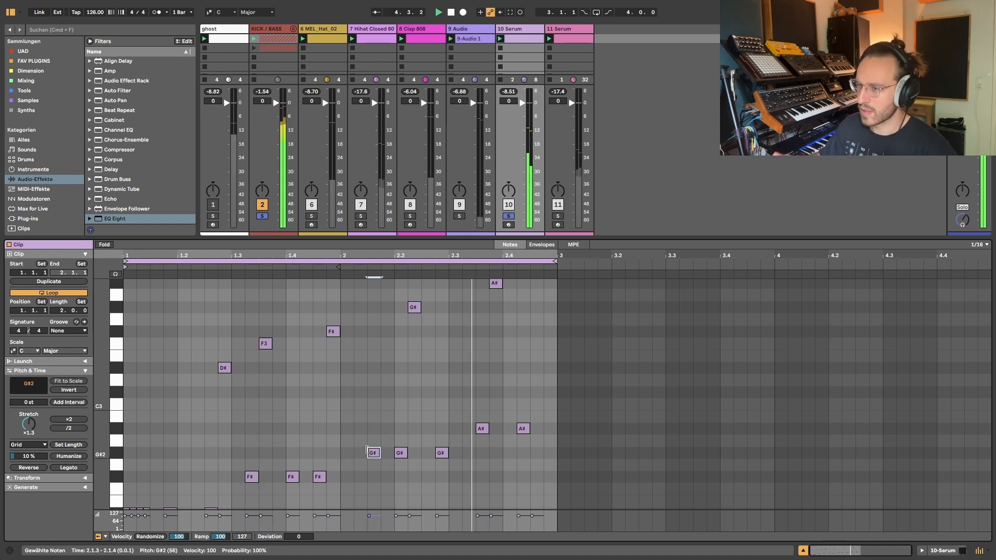
left_click(414, 310)
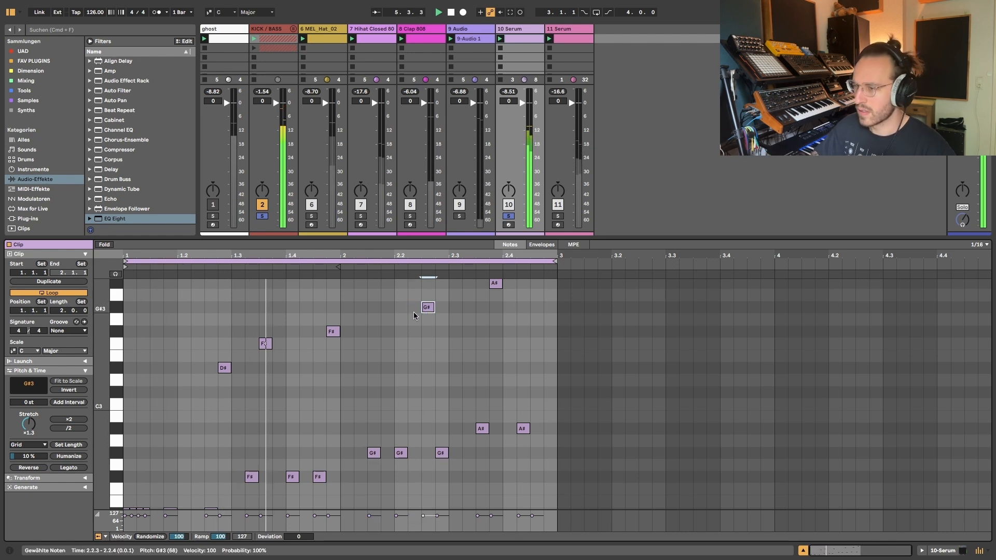
scroll(428, 314, "up", 3)
scroll(436, 320, "down", 6)
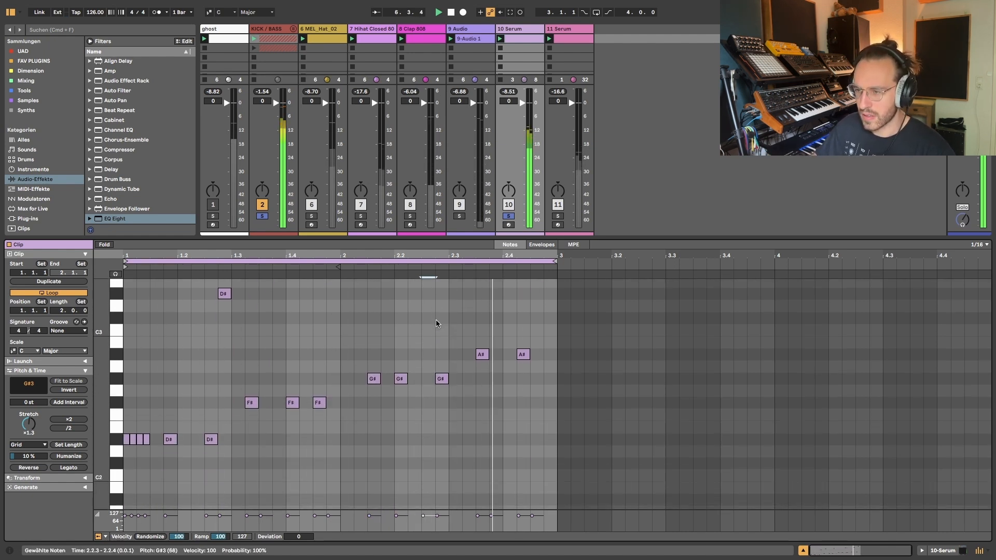
Try shifting the G#2 notes at 2.2.1 and 2.2.4 one sixteenth later.
scroll(419, 397, "up", 3)
left_click(401, 444)
key("Right")
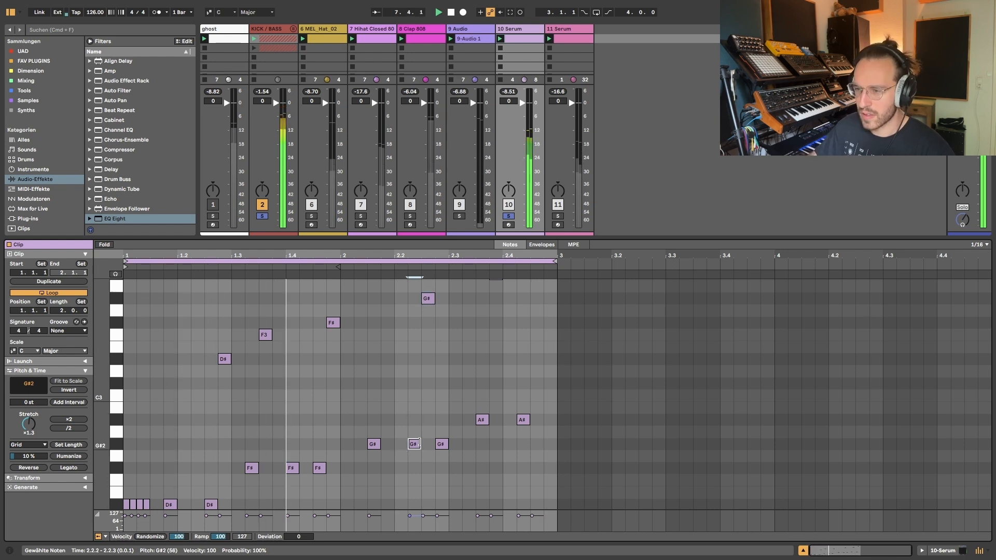
left_click(444, 444)
key("Right")
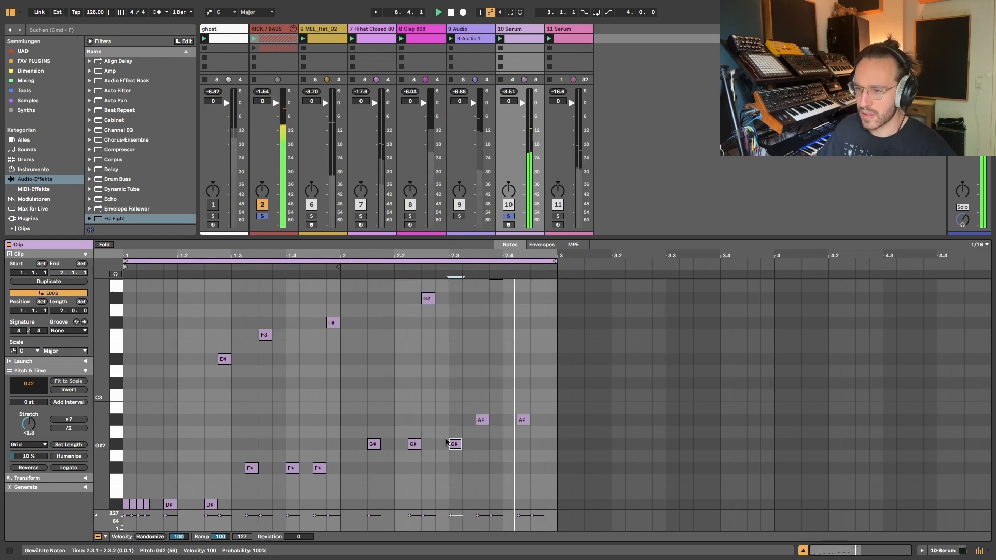
Move the three G#2 notes of bar 2 back to 2.1.2, 2.2.1 and 2.2.4.
key("Left")
left_click_drag(370, 445, 397, 446)
scroll(432, 407, "up", 2)
scroll(432, 407, "down", 2)
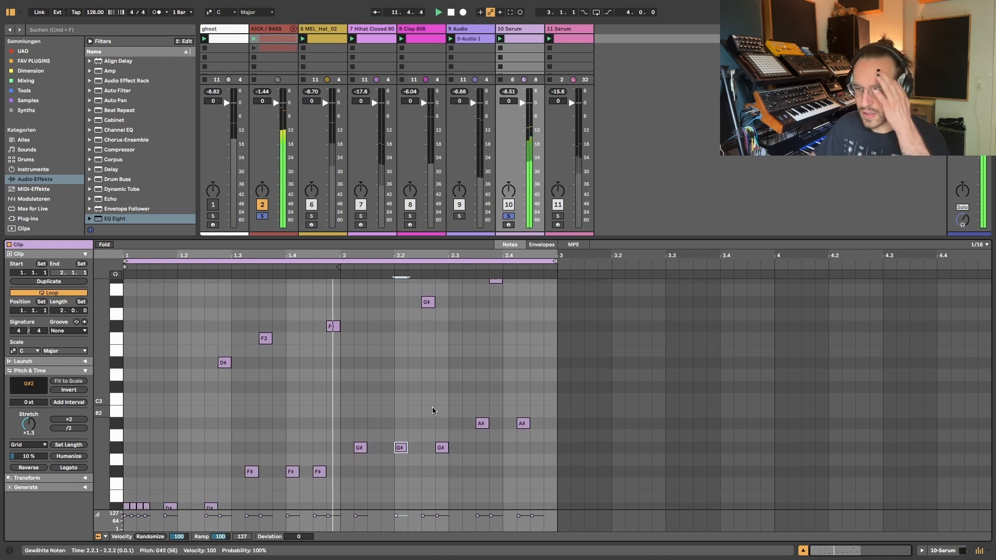
Add the 11 Serum track to the solo group and set its EQ Eight output gain to -4.00 dB.
left_click(555, 216)
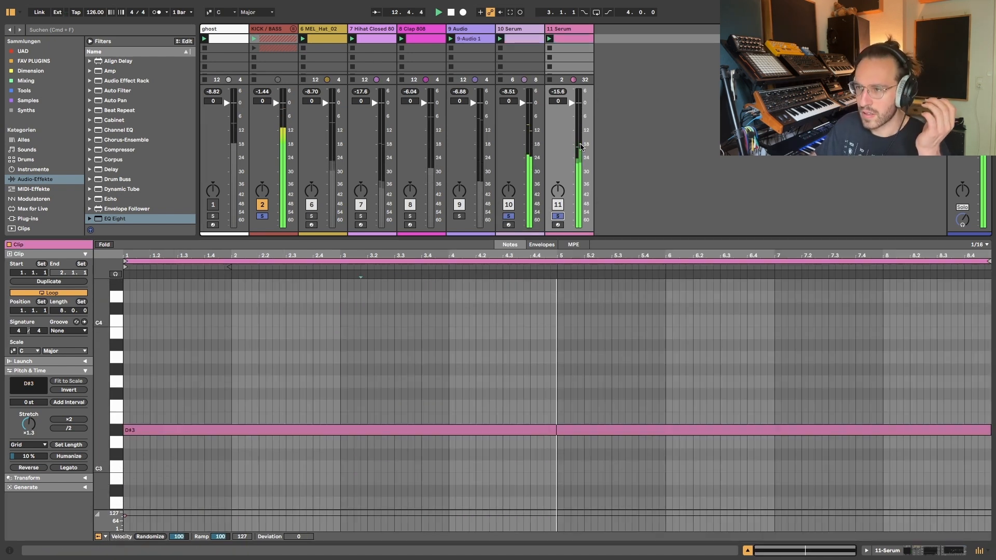
double_click(566, 29)
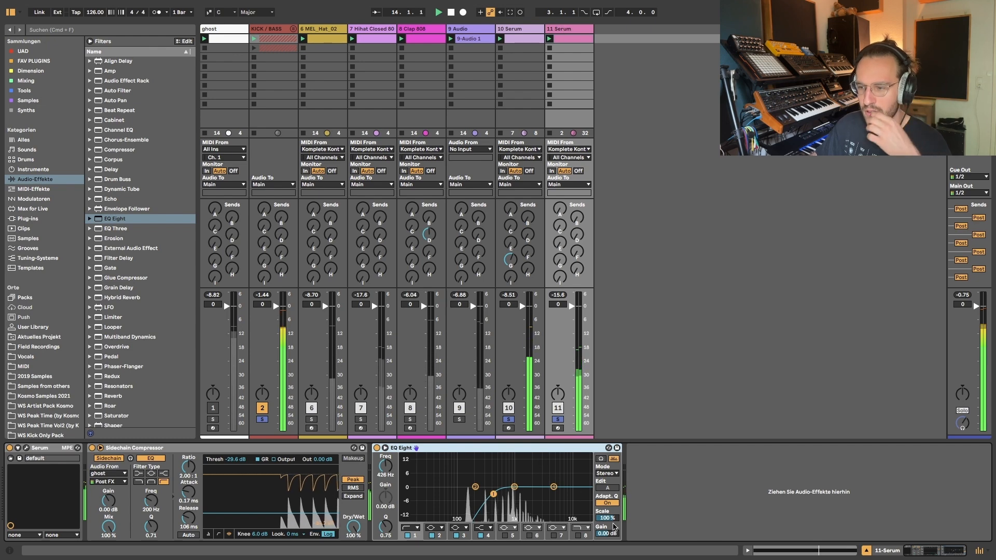
left_click_drag(615, 533, 615, 536)
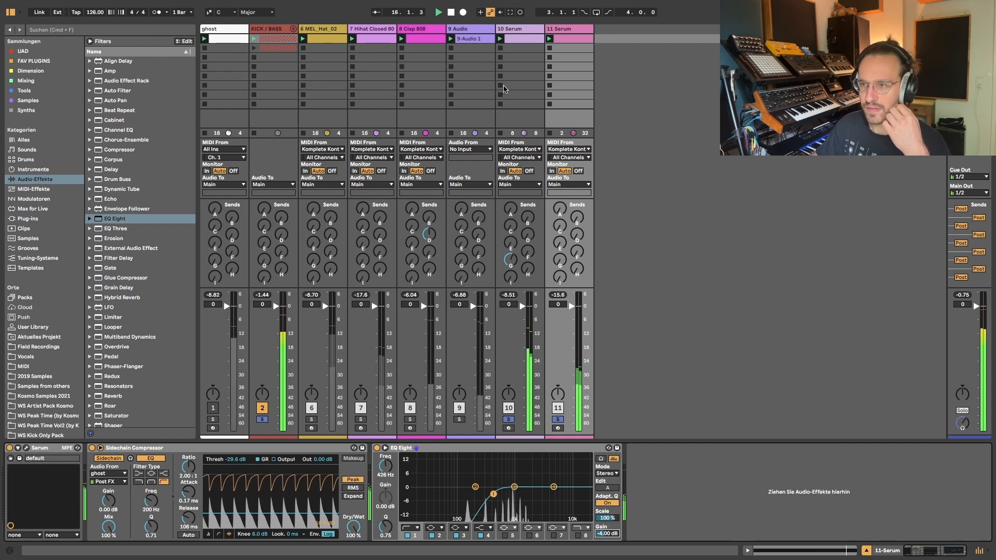
Launch the second KICK / BASS clip and reopen the notes of the 10 Serum clip.
left_click(255, 49)
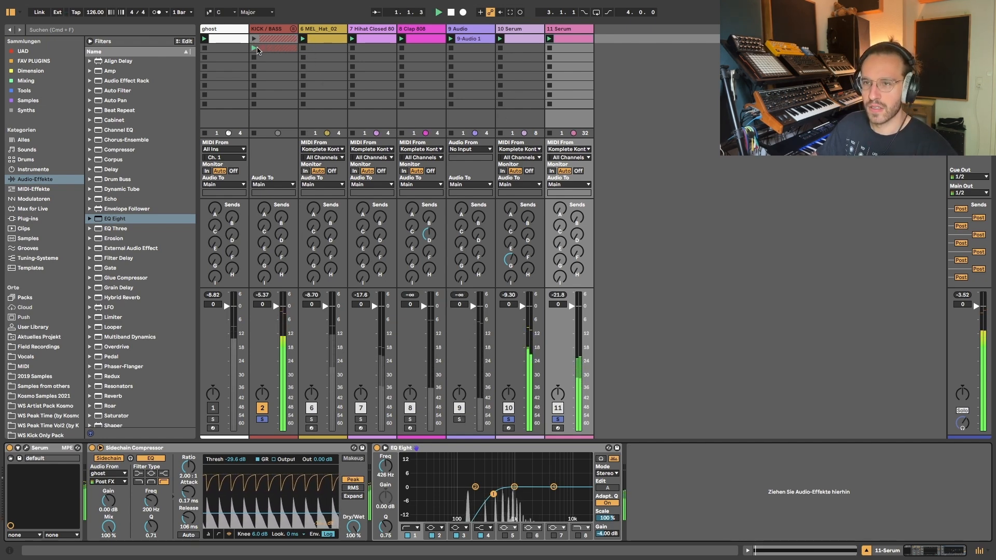
left_click(520, 40)
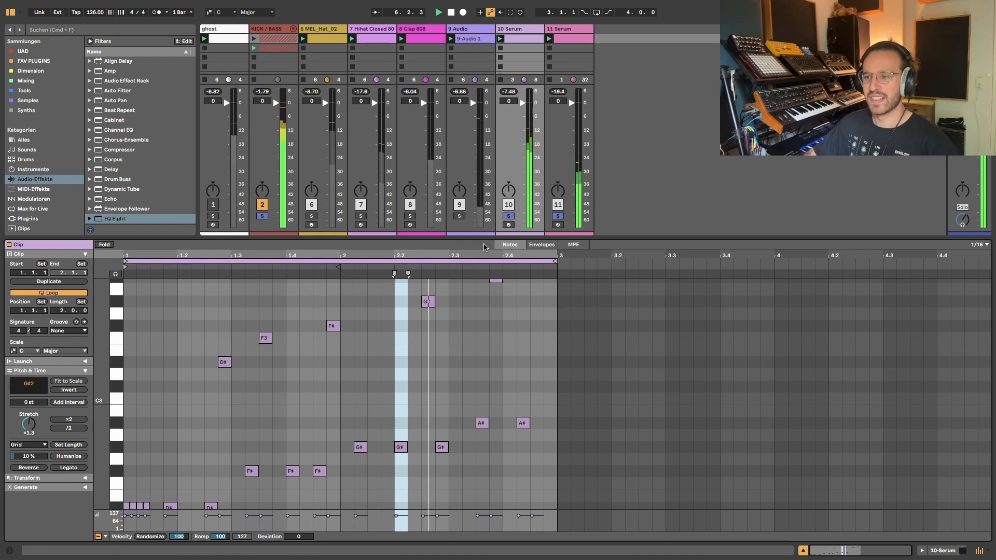
Solo only the 10 Serum track and fold its piano roll to the pitches in use.
left_click(509, 217)
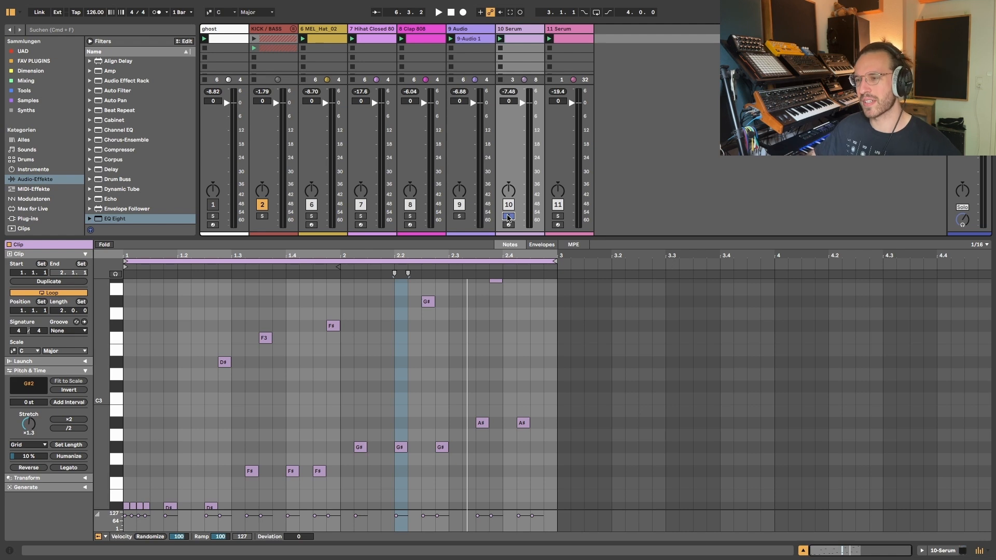
scroll(460, 374, "down", 2)
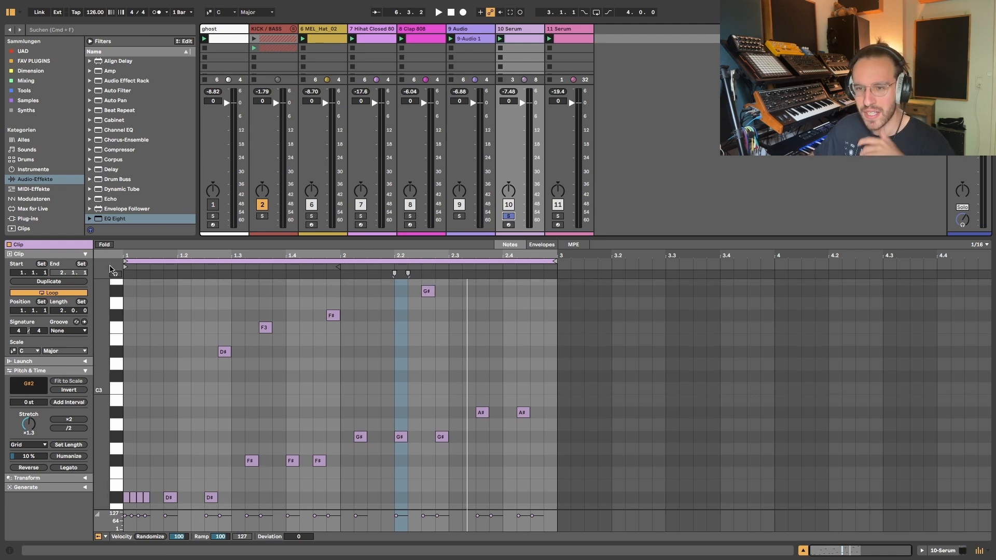
scroll(437, 381, "up", 4)
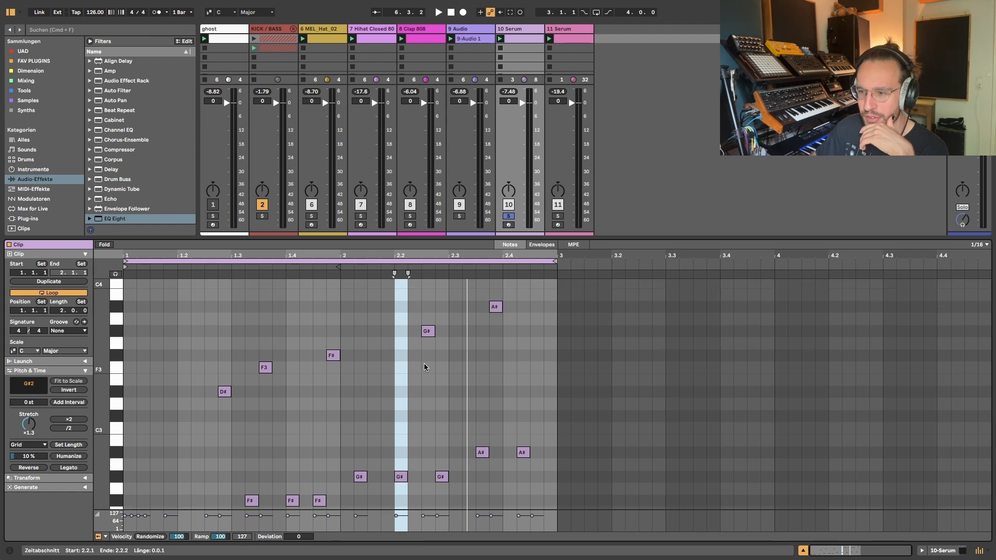
scroll(425, 367, "down", 8)
left_click_drag(521, 349, 54, 506)
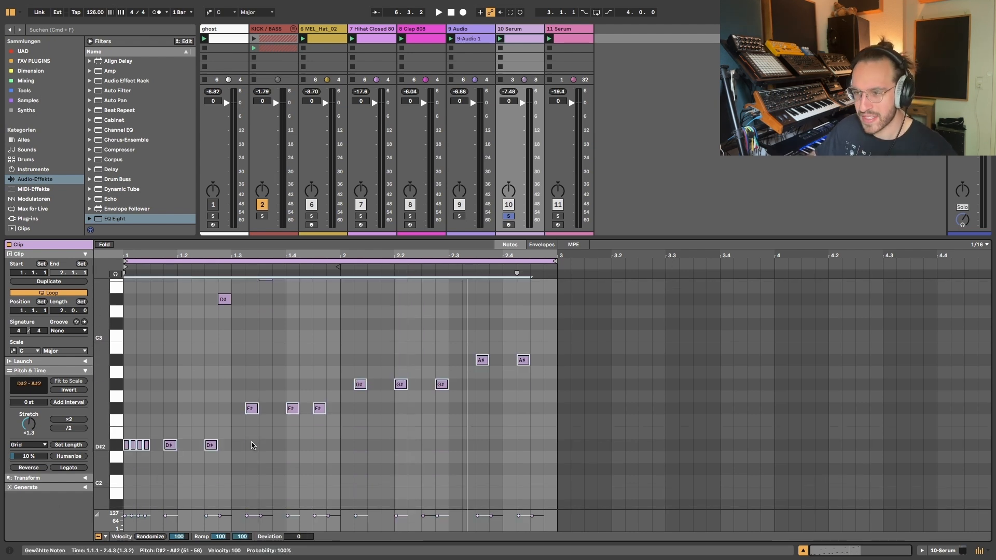
left_click(104, 245)
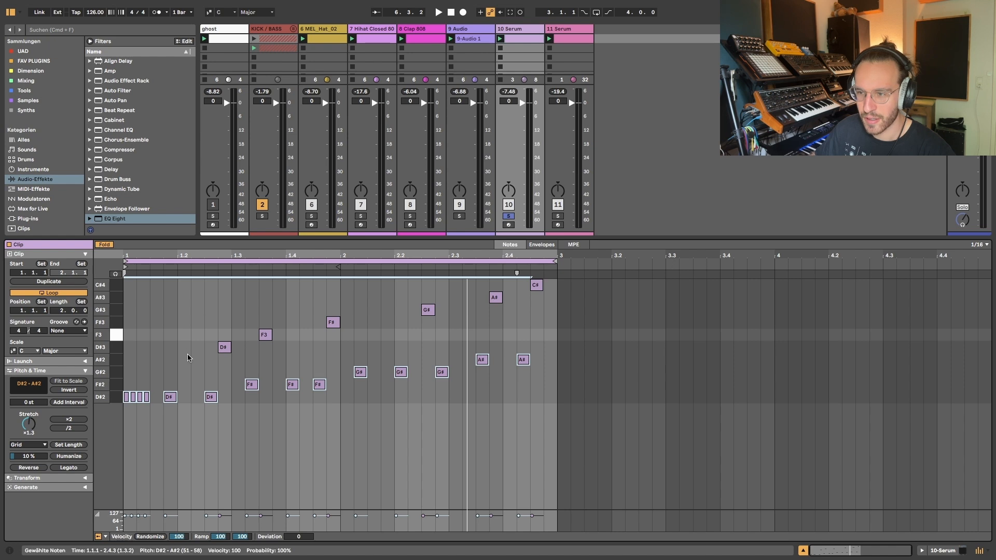
Deactivate the high notes from D#3 to C#4 and play the clip to audition the low line alone.
left_click_drag(179, 364, 544, 275)
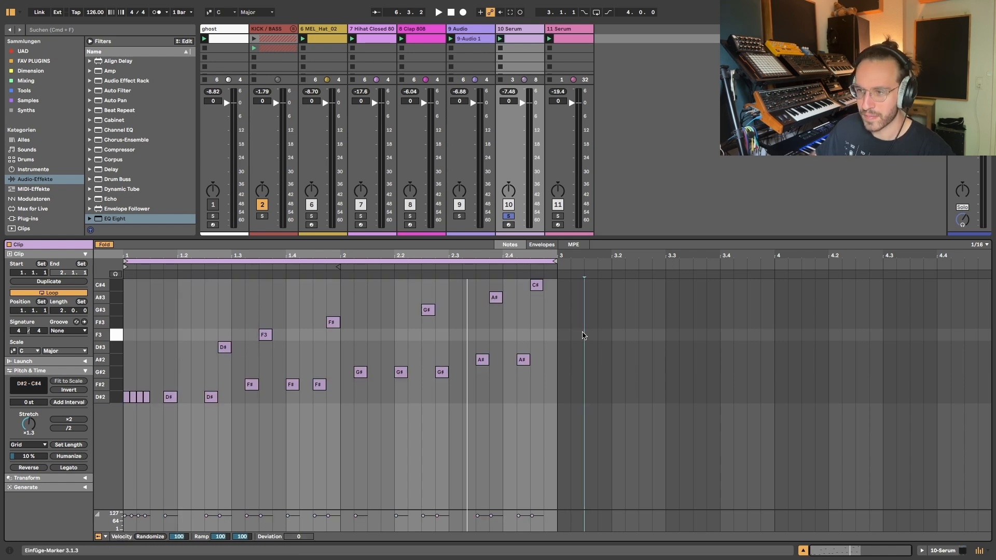
left_click_drag(598, 340, 262, 279)
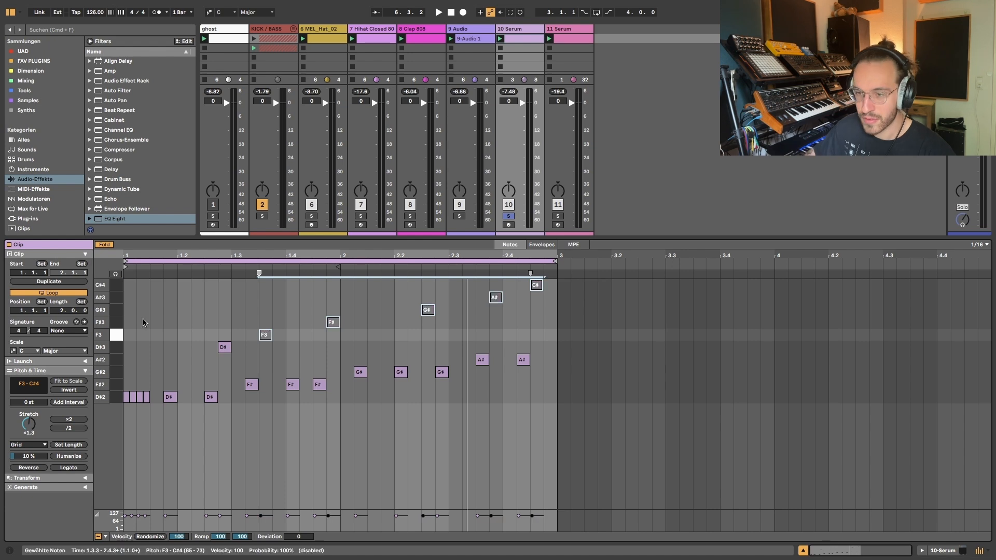
left_click(222, 342)
left_click(229, 346)
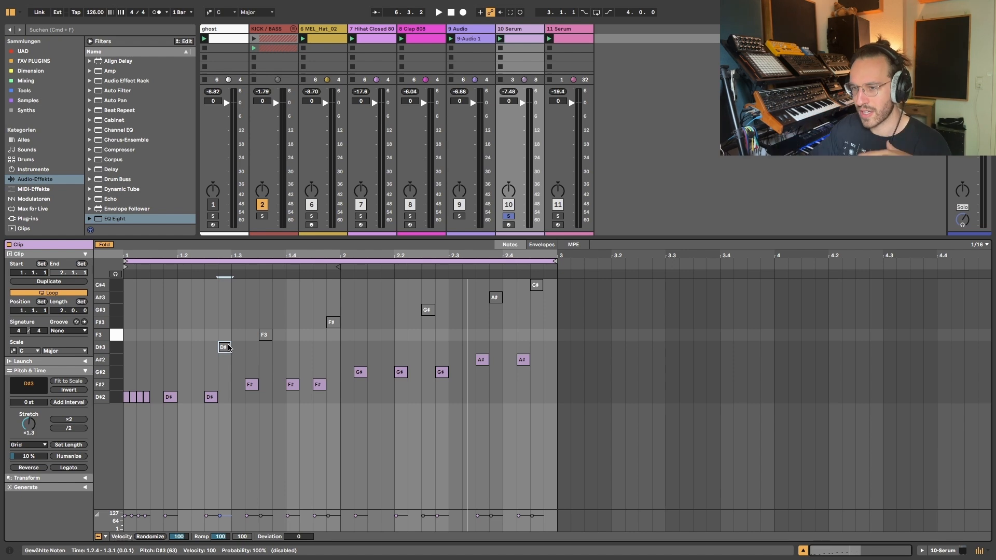
key("space")
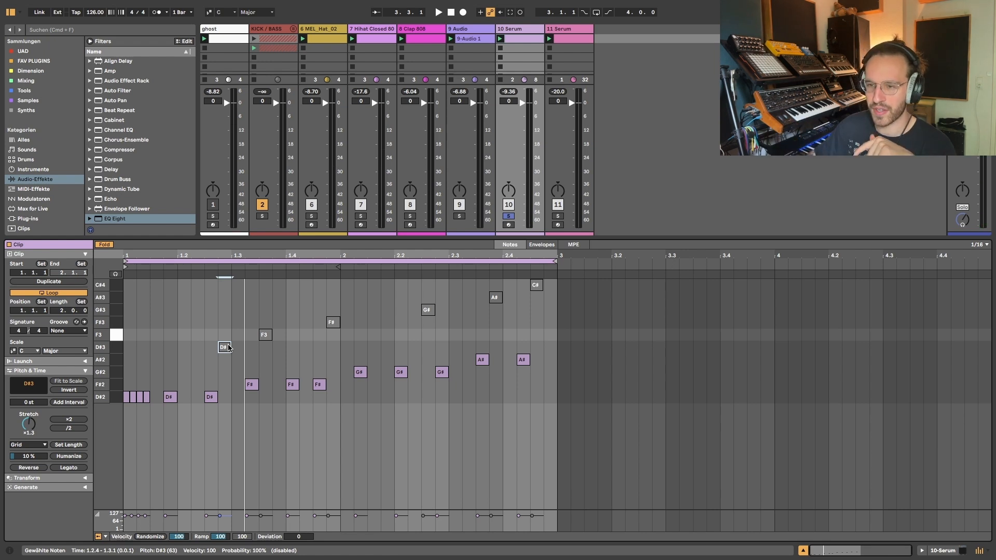
Deactivate the low notes from D#2 to A#2 and reactivate the high notes from D#3 to C#4.
left_click_drag(541, 358, 216, 480)
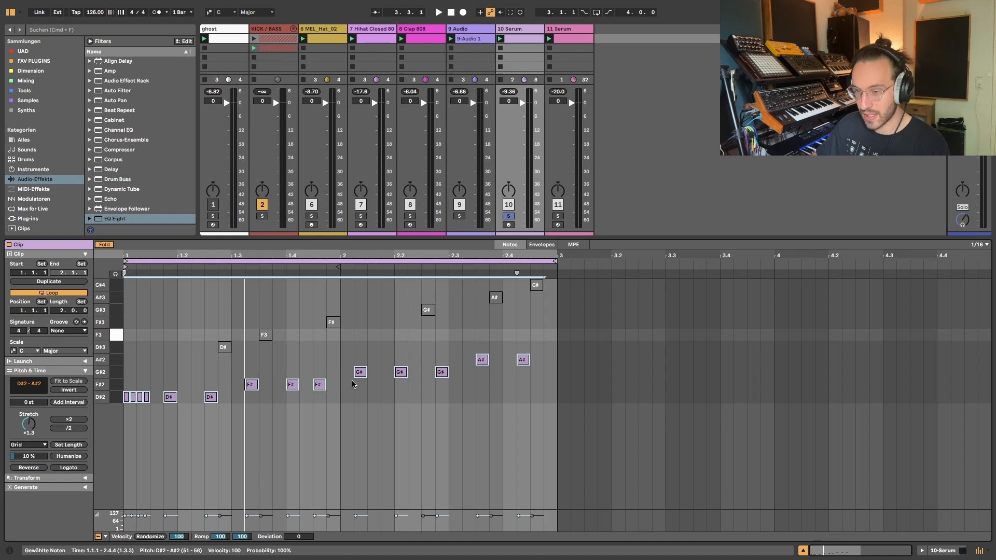
left_click_drag(202, 354, 559, 278)
left_click(577, 326)
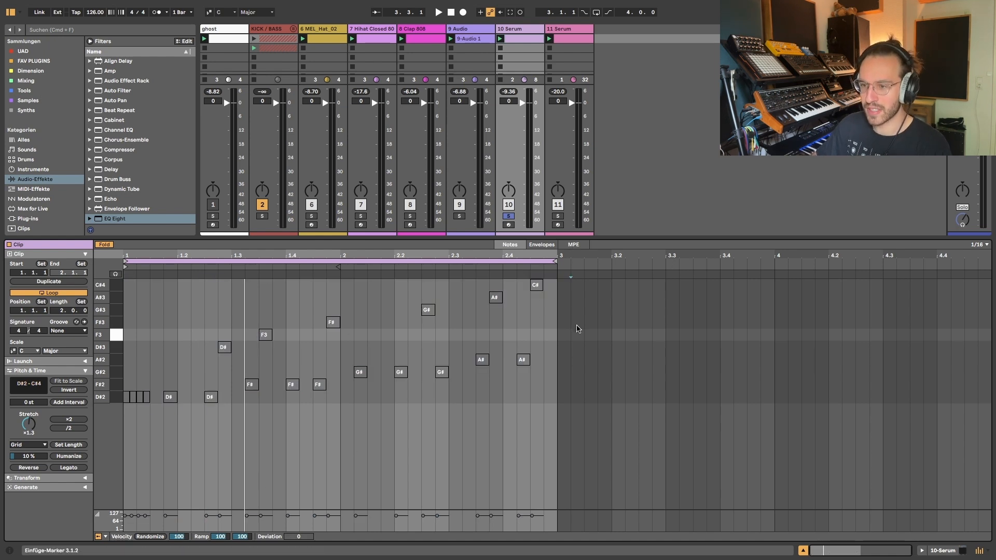
left_click_drag(577, 326, 124, 277)
left_click_drag(190, 348, 653, 182)
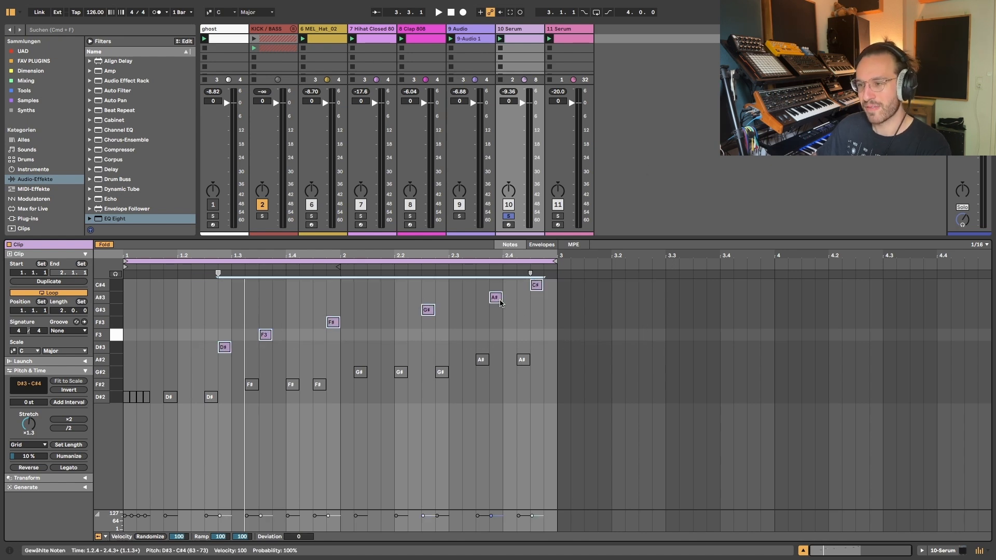
Play the clip to audition the high line alone, and reactivate the low notes from D#2 to A#2.
key("space")
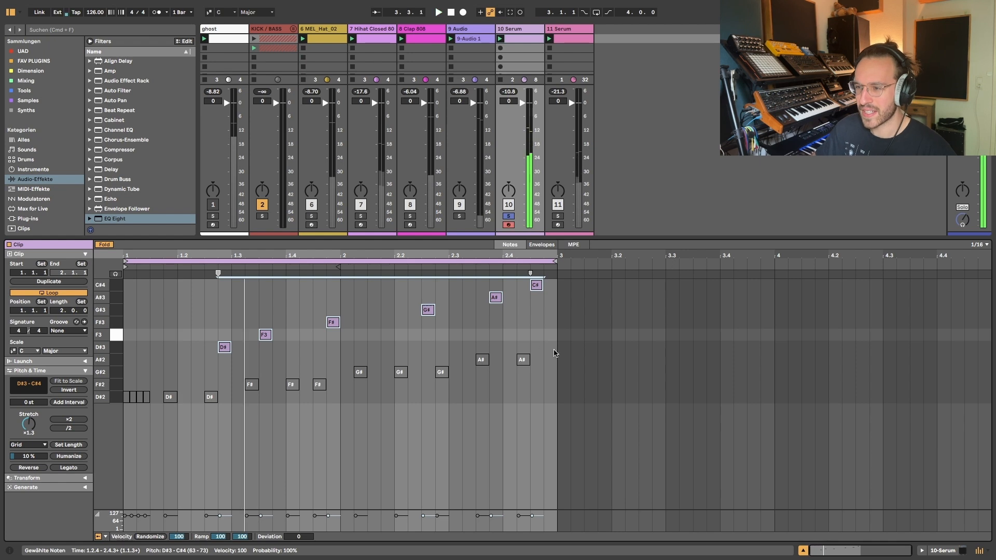
left_click_drag(553, 349, 1, 533)
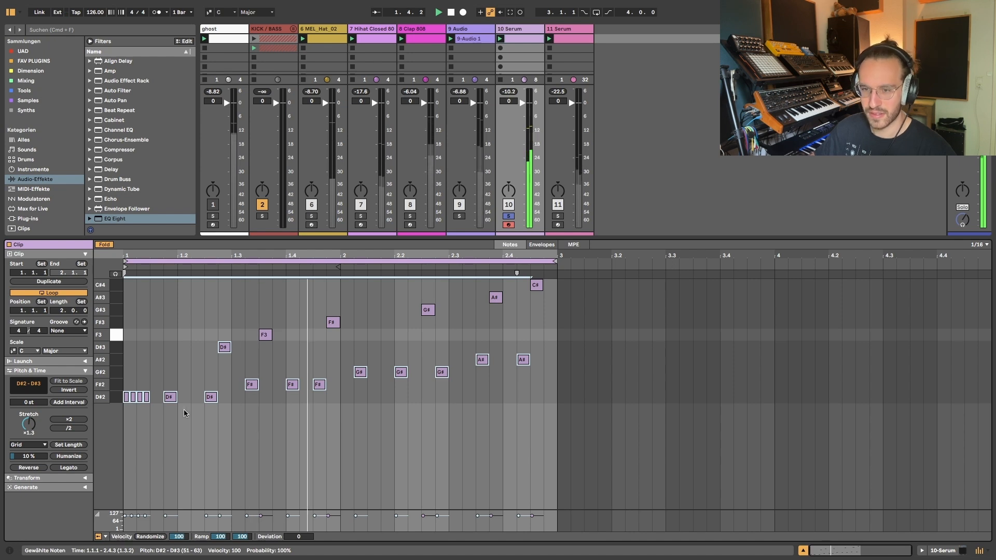
Add a D#4 note at 1.1.3, raise the D#2 at 1.1.4 an octave and duplicate it twice.
double_click(156, 347)
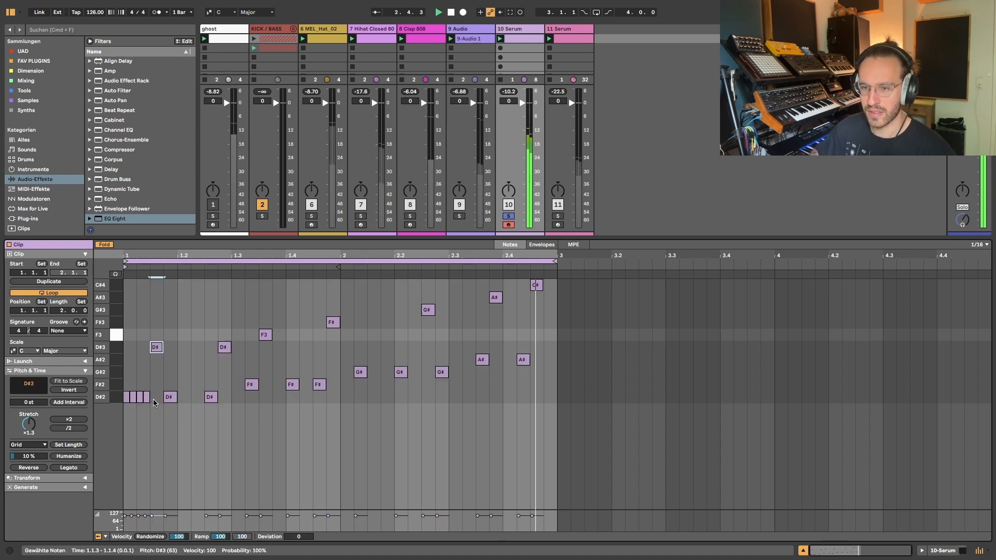
key("shift+Up")
left_click(170, 410)
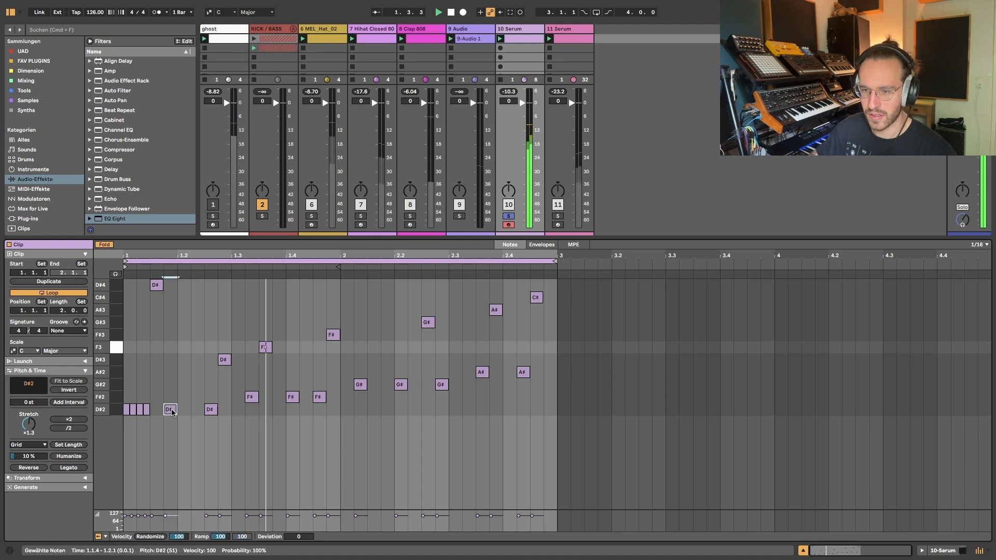
key("shift+Up")
key("super+d")
key("super+d")
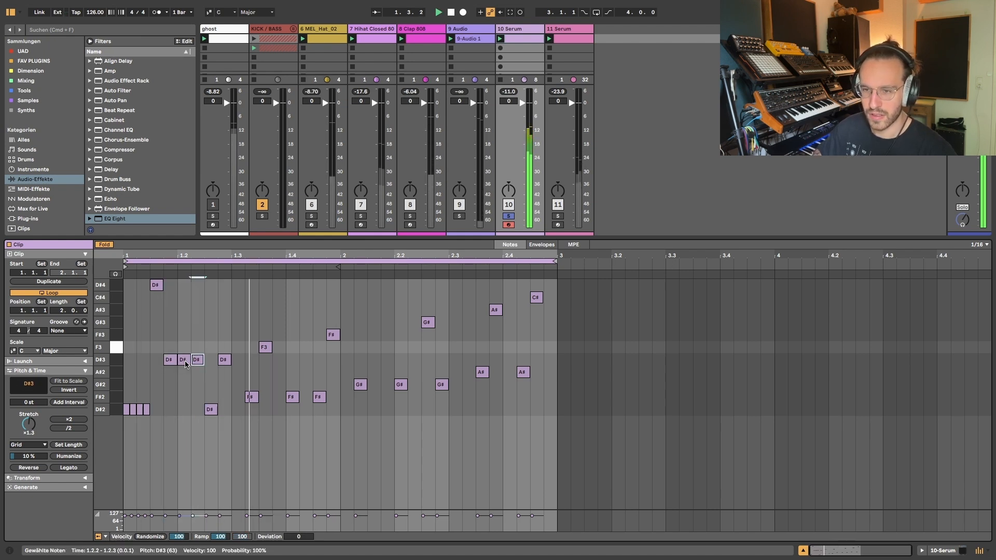
Transpose the four D# notes from 1.1.3 to 1.2.2 into a descending octave run from D#3 to D#0.
key("space")
key("shift+Down")
key("shift+Down")
key("space")
left_click(185, 363)
key("shift+Down")
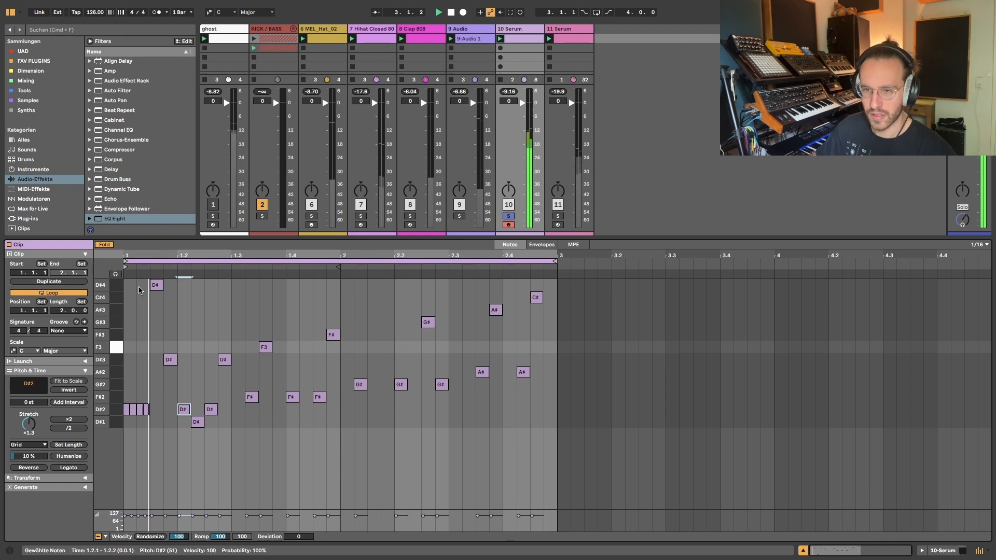
left_click_drag(196, 442, 151, 277)
key("shift+Down")
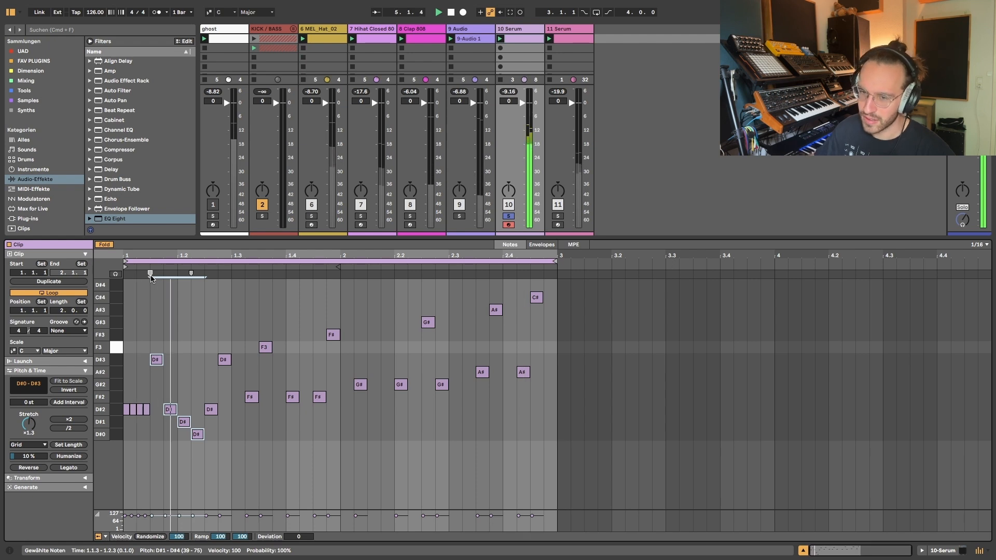
Lower the F#2 at 1.4.1 to F#1, shift it to 1.4.2 and add a new F#2 at 1.4.1.
left_click(292, 401)
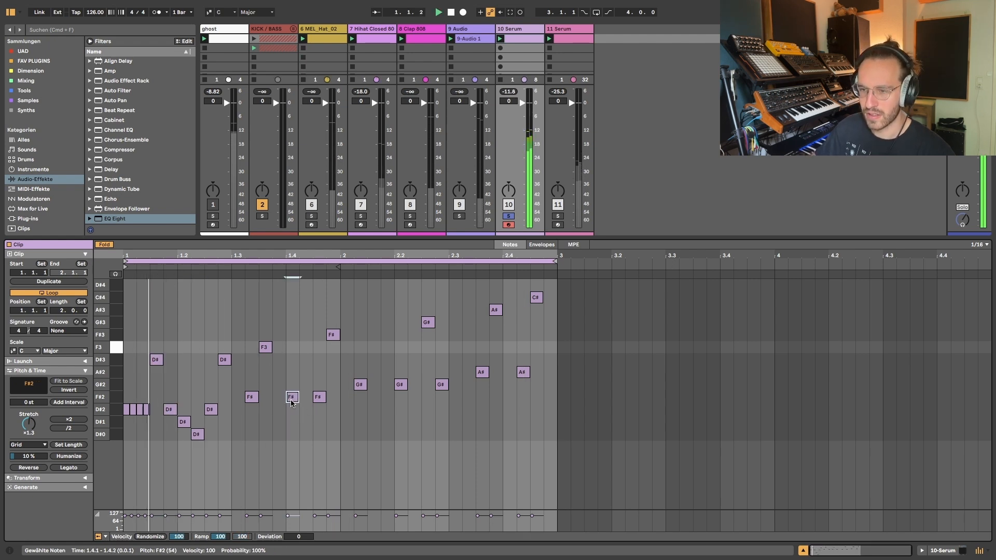
key("shift+Down")
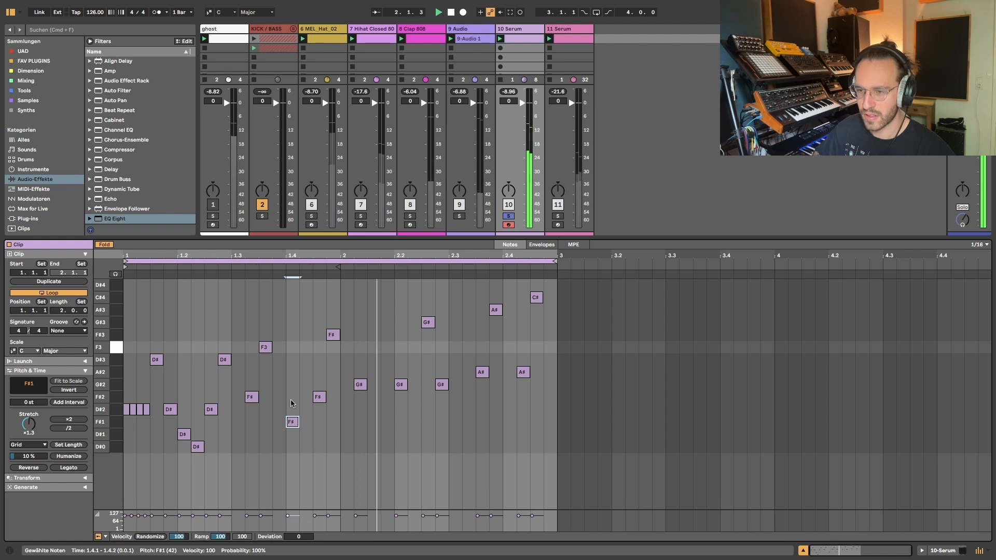
key("Right")
double_click(291, 401)
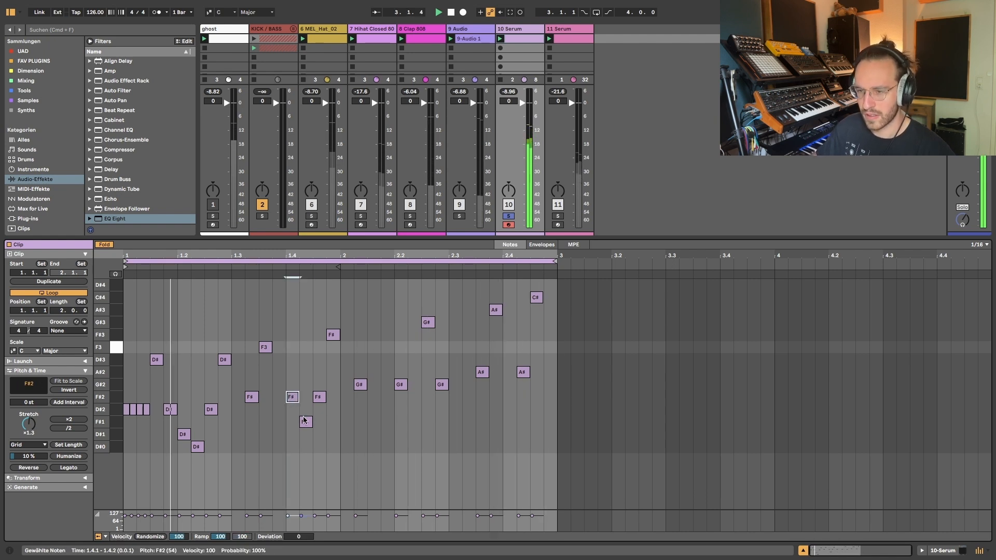
Add a G#1 note at 2.1.4 and a duplicate of it at 2.1.3 lowered to G#0.
double_click(386, 384)
key("shift+Down")
key("super+d")
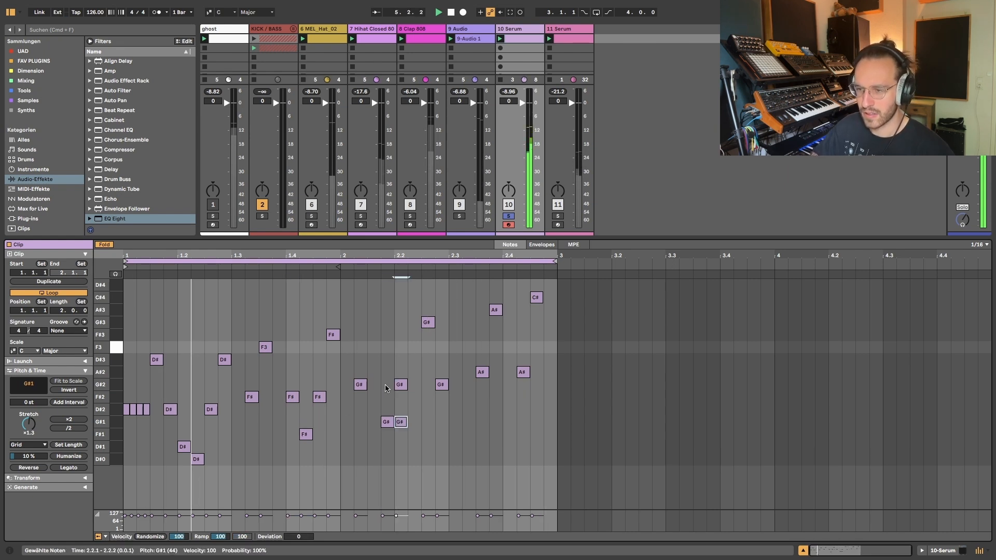
key("shift+Down")
key("Left")
key("Left")
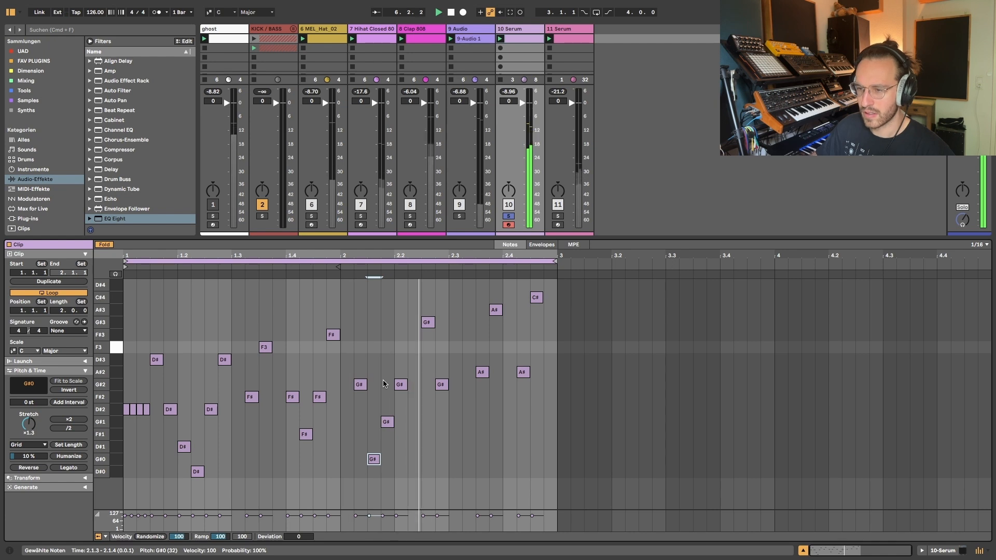
Lower the F#2 note at 1.4.1 by two octaves to F#0.
left_click(291, 398)
key("shift+Down")
key("shift+Down")
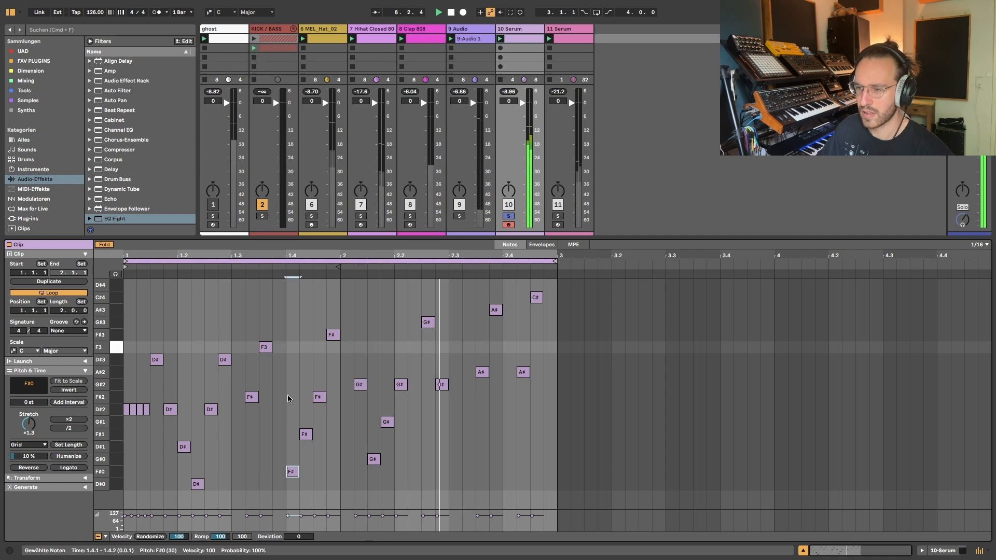
Add an A#1 note at 2.3.2 and an A#0 note at 2.3.1.
double_click(465, 371)
key("shift+Down")
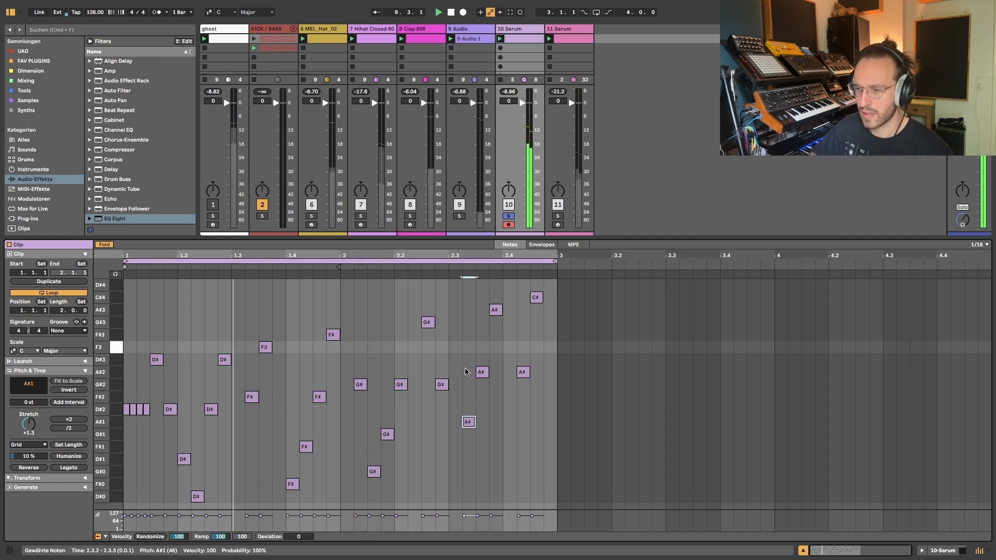
double_click(462, 371)
key("shift+Down")
key("shift+Down")
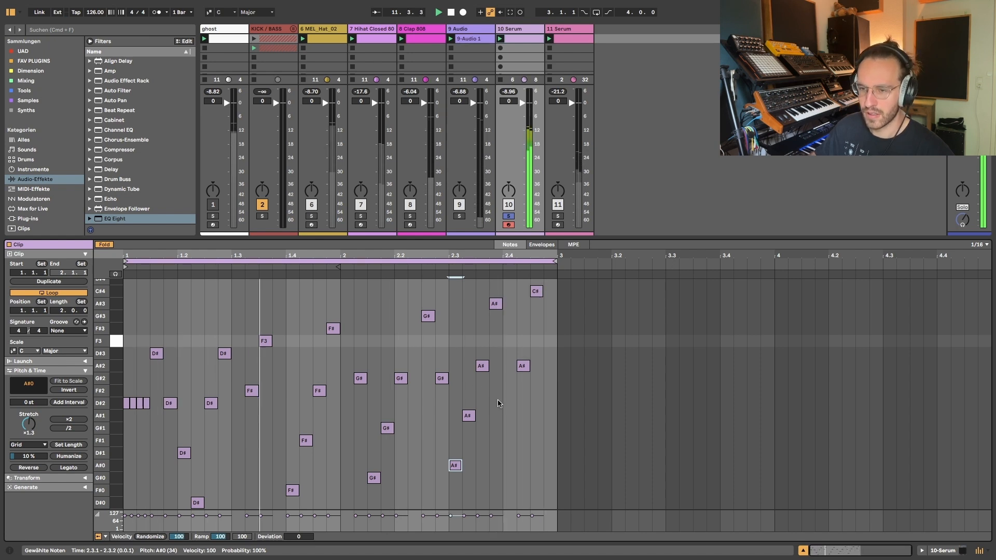
Solo the KICK / BASS track together with 10 Serum and play them.
left_click(262, 216)
left_click(514, 44)
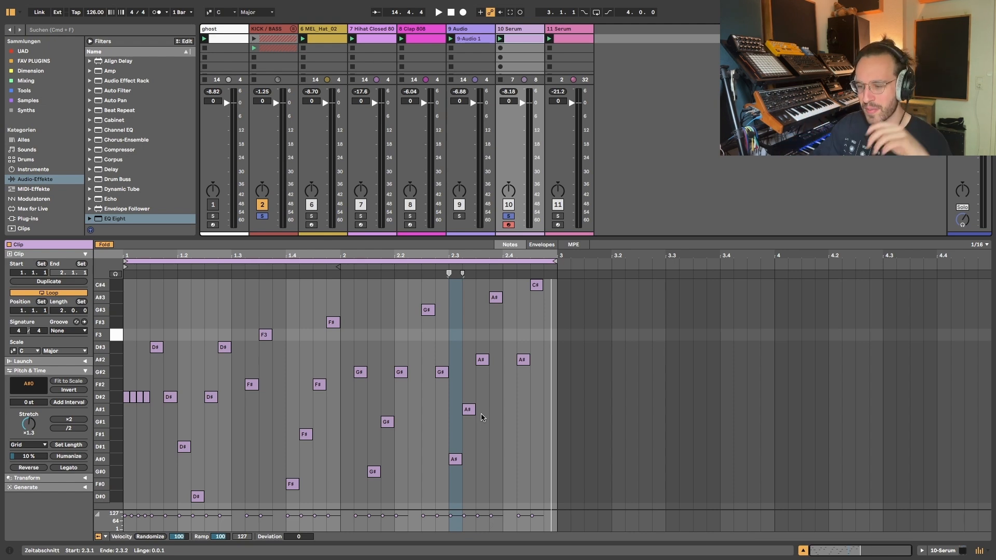
Undo all the octave jumps and added notes in the 10 Serum clip and play the original melody with the kick and bass.
key("super+z")
key("super+z")
key("super+z")
key("super+z")
key("super+z")
key("super+z")
key("super+z")
key("super+z")
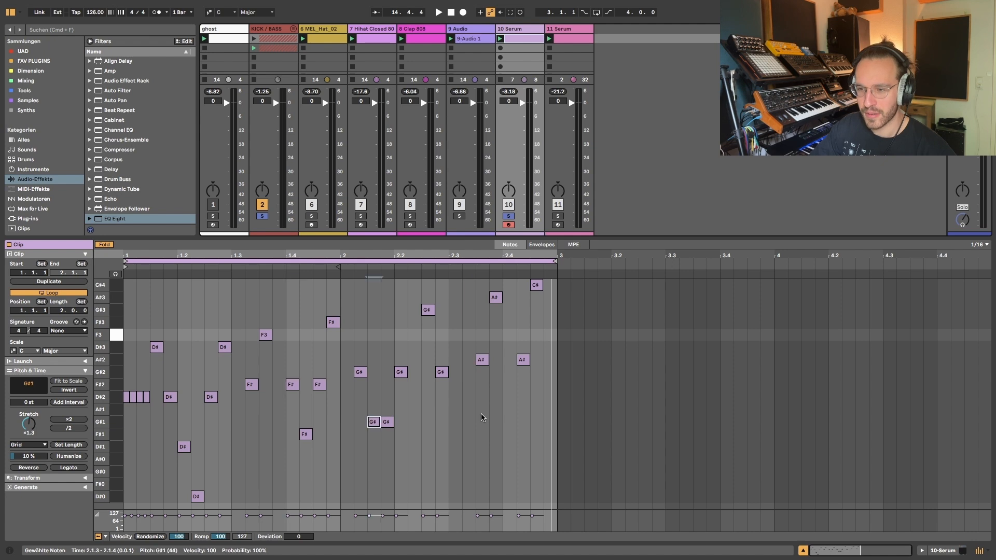
key("super+z")
key("super+z")
key("super+z")
key("super+z")
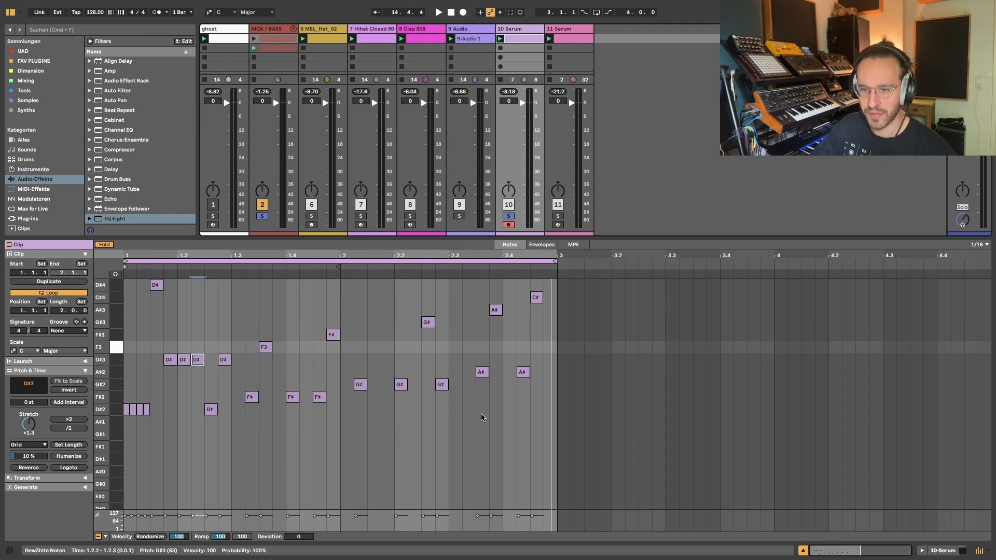
key("super+z")
key("super+a")
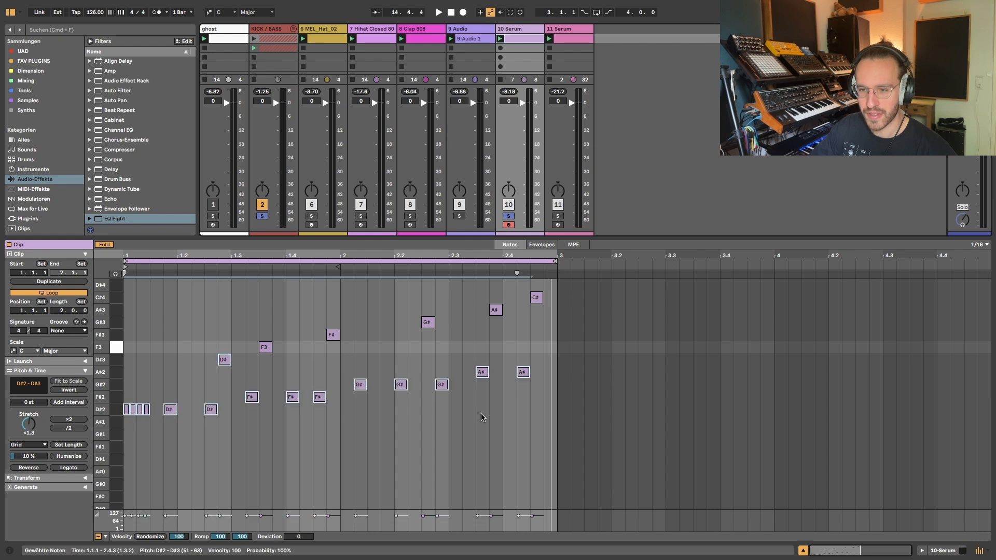
key("space")
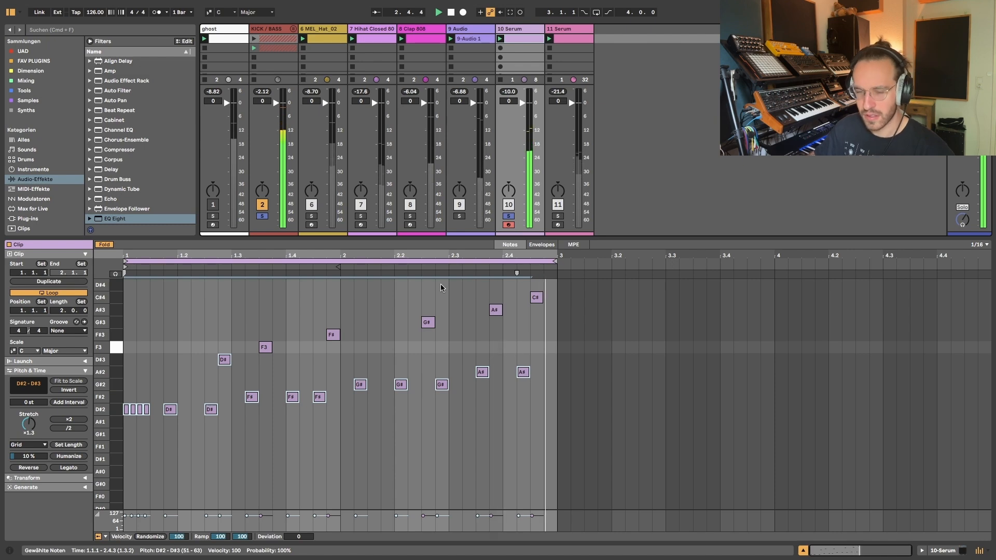
key("space")
Load the Random preset "(K) MIDI +12 Touch" in front of Serum on the 10 Serum track.
key("shift+Tab")
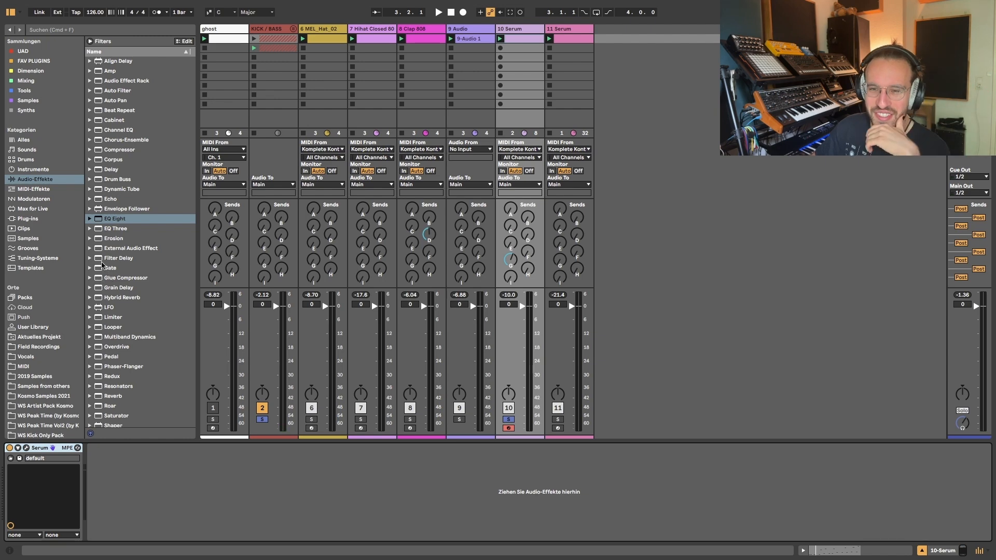
left_click(35, 190)
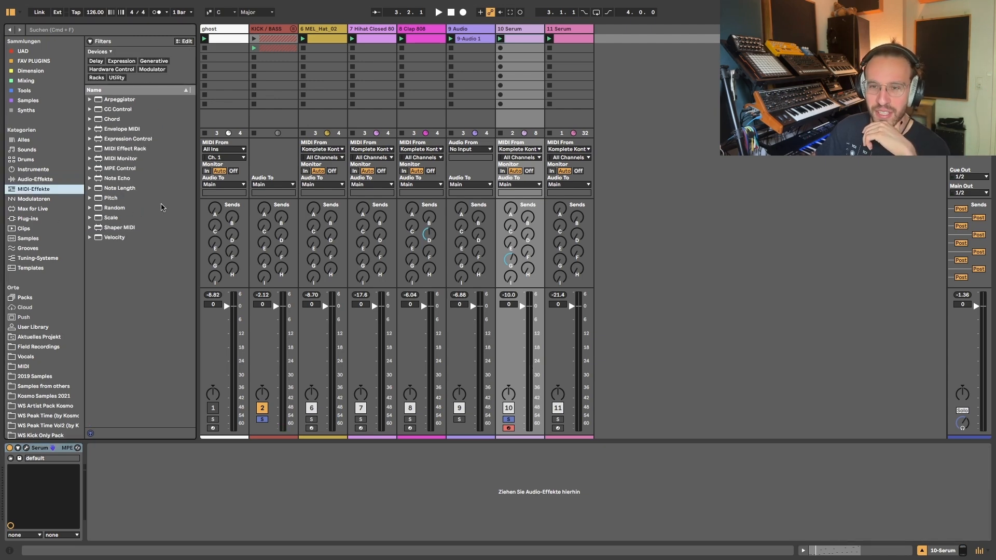
left_click(91, 209)
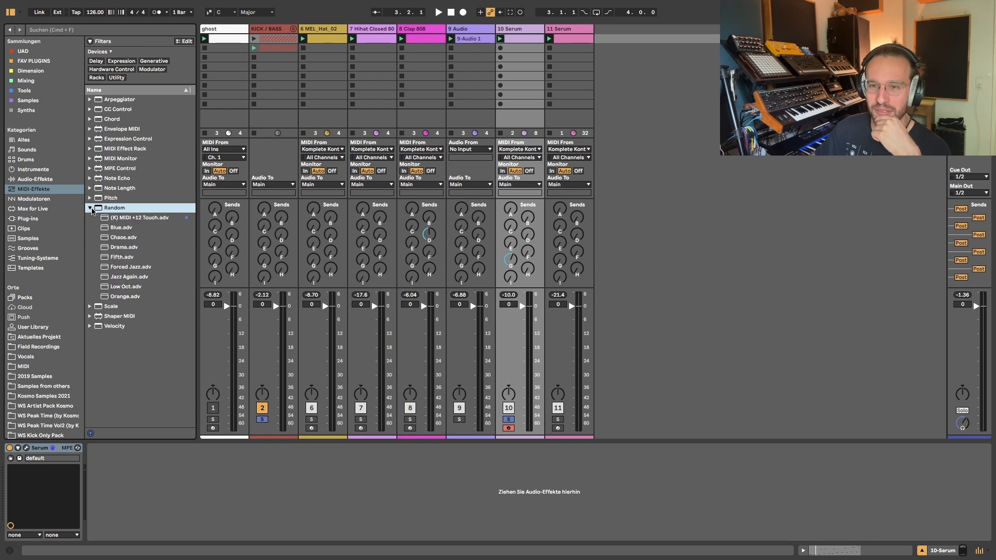
left_click(115, 218)
double_click(116, 218)
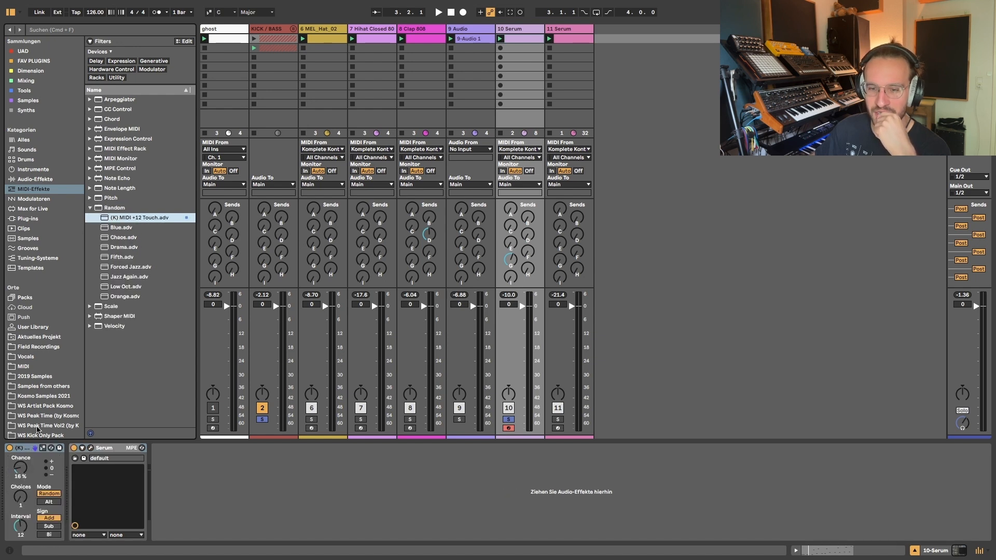
left_click(90, 209)
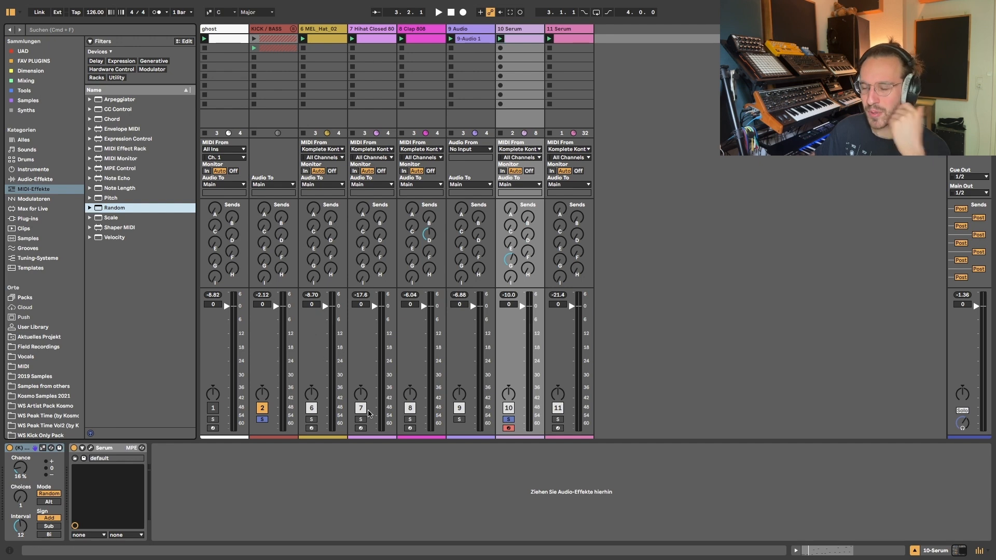
Play the loop and raise the Random preset's Chance to 21%.
key("space")
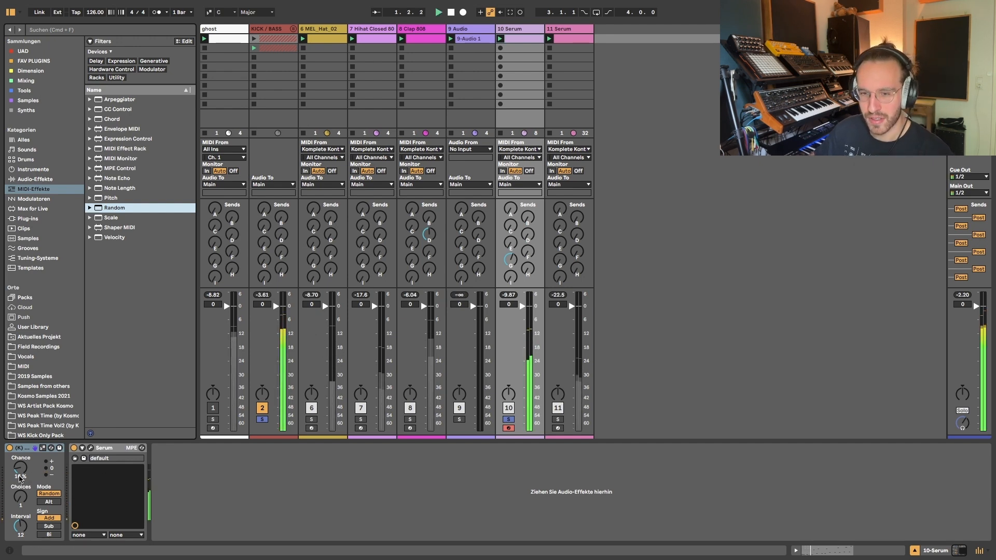
left_click_drag(19, 477, 20, 475)
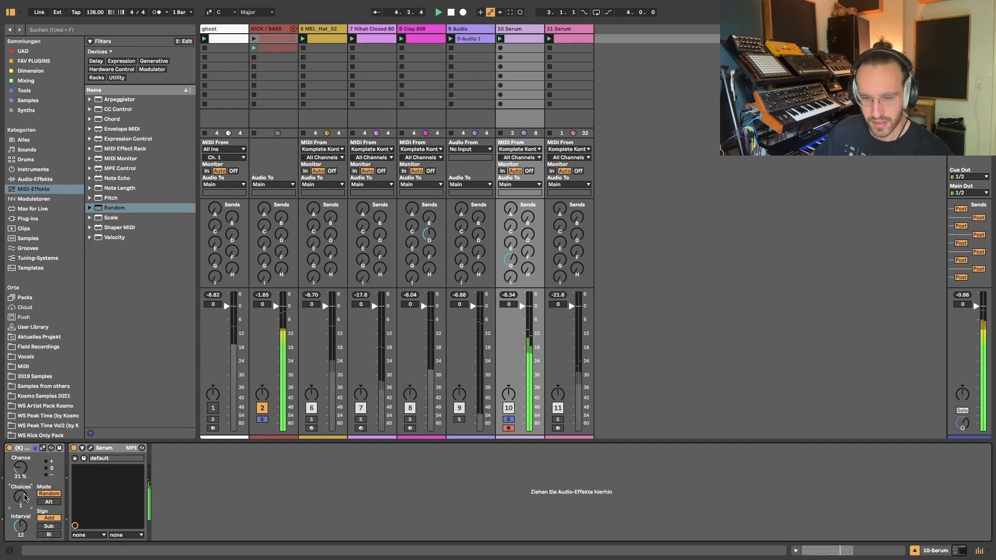
left_click(23, 497)
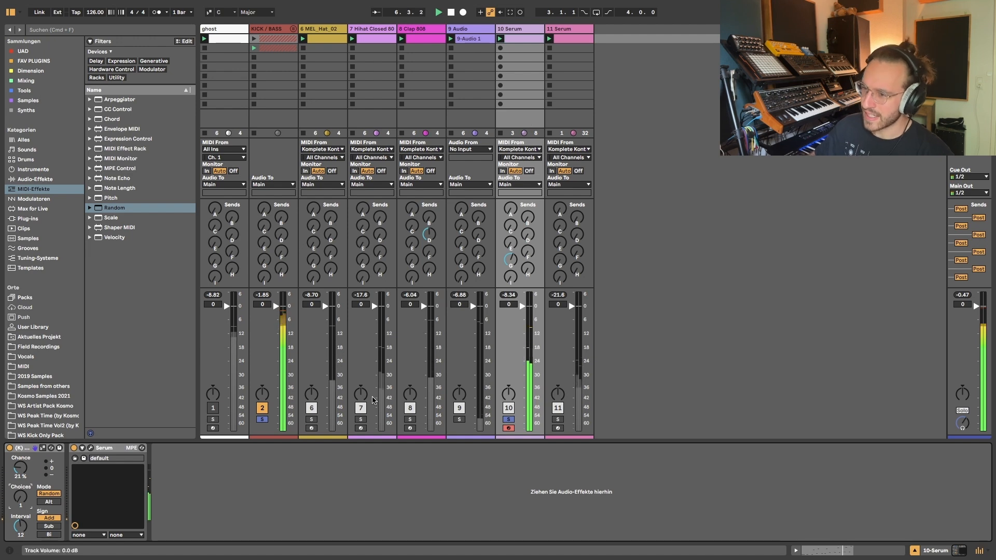
key("space")
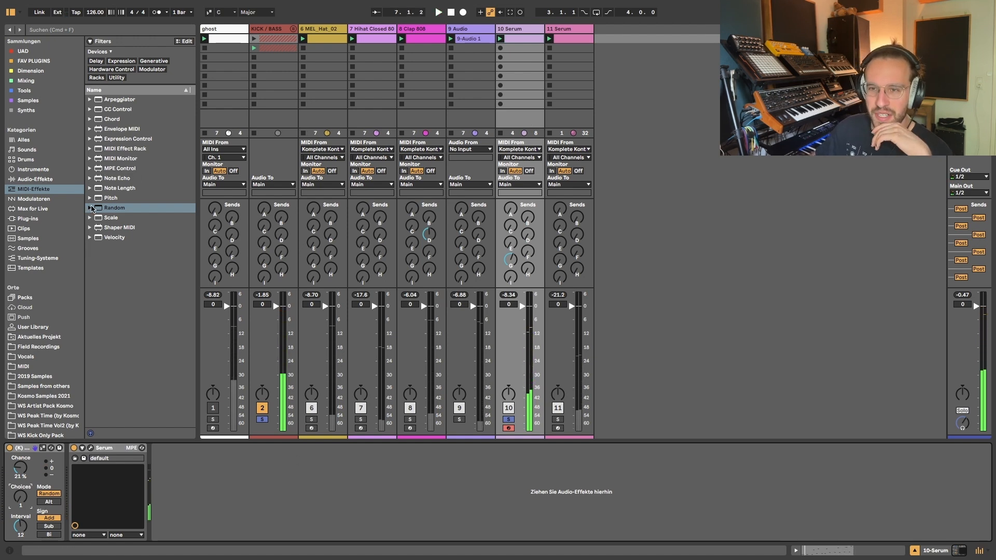
Add a default Random device before Serum, turn off the preset one, and set Choices to 2 and Chance to 51%.
double_click(103, 208)
left_click(10, 449)
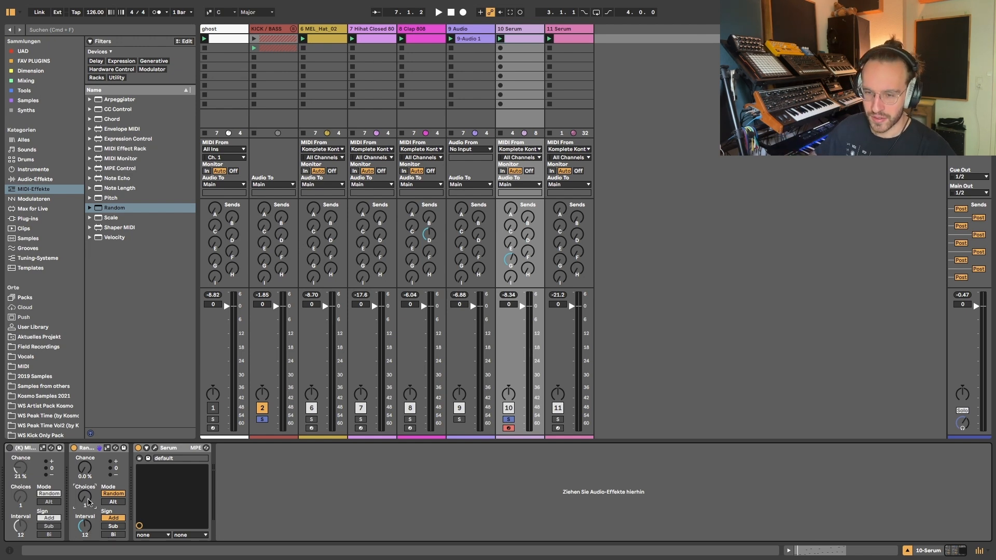
key("space")
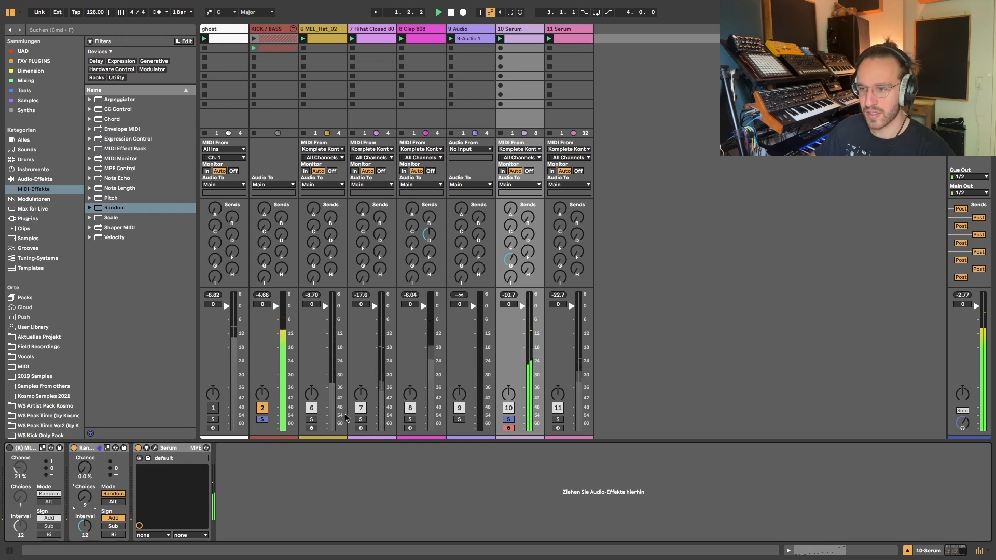
left_click_drag(90, 472, 87, 470)
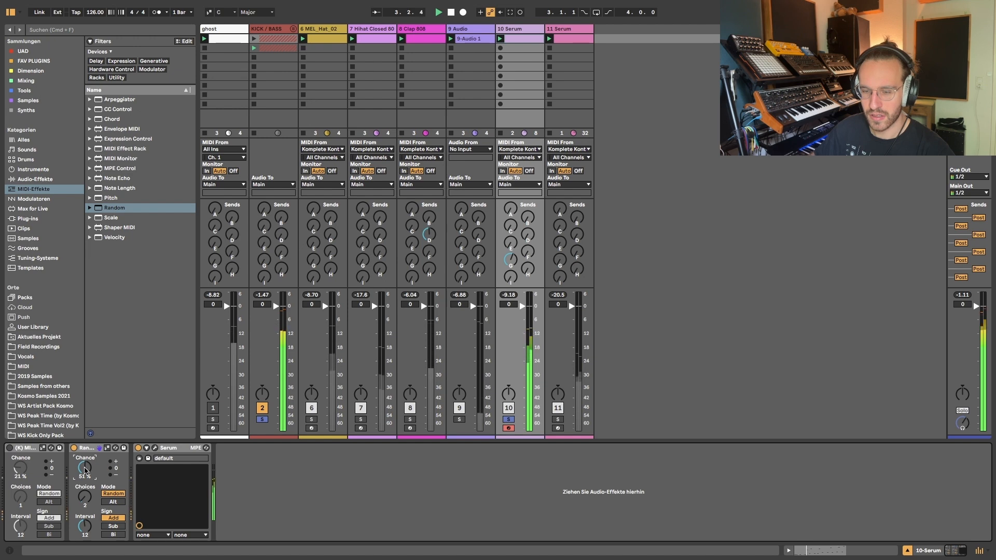
Try the new Random device's Sub sign, switch it to Bi and lower Chance to about 39% during playback.
left_click(112, 526)
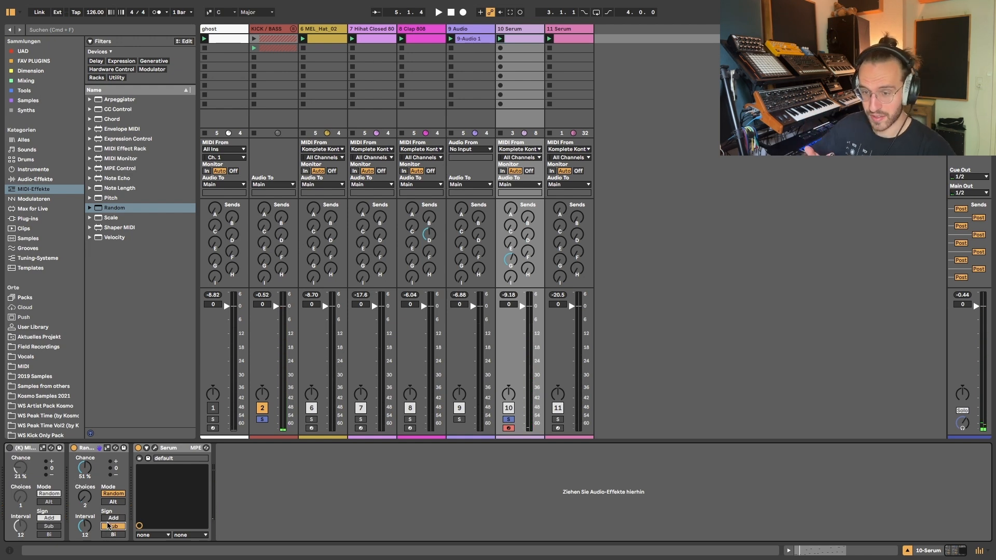
key("space")
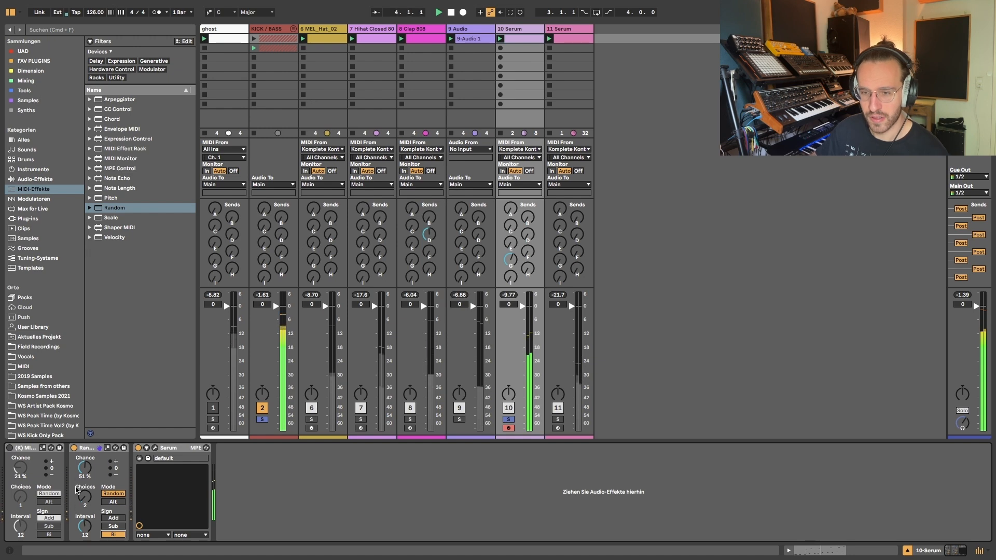
left_click_drag(84, 468, 85, 508)
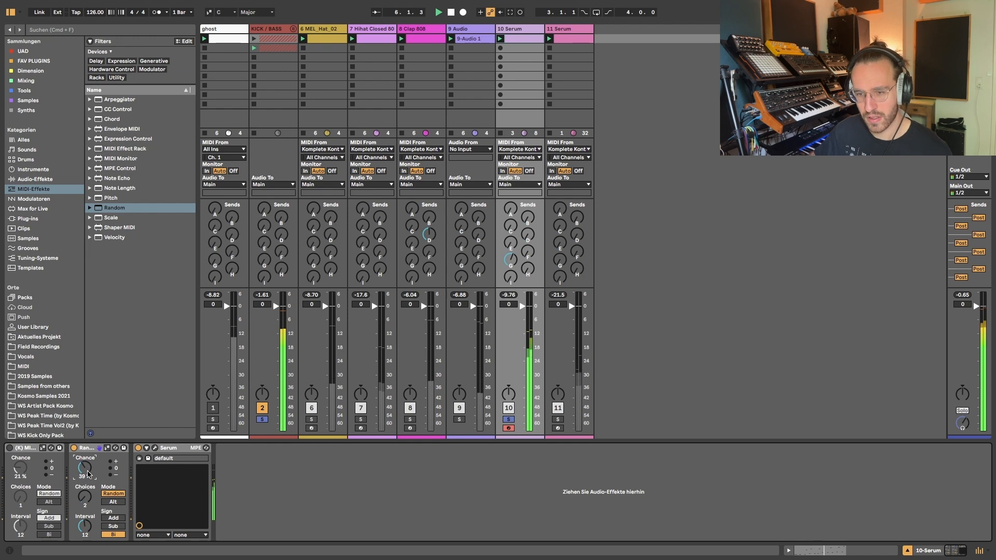
Try the new Random device with Choices at 1, Interval at 7 and Chance at 50% during playback.
left_click(85, 505)
key("Return")
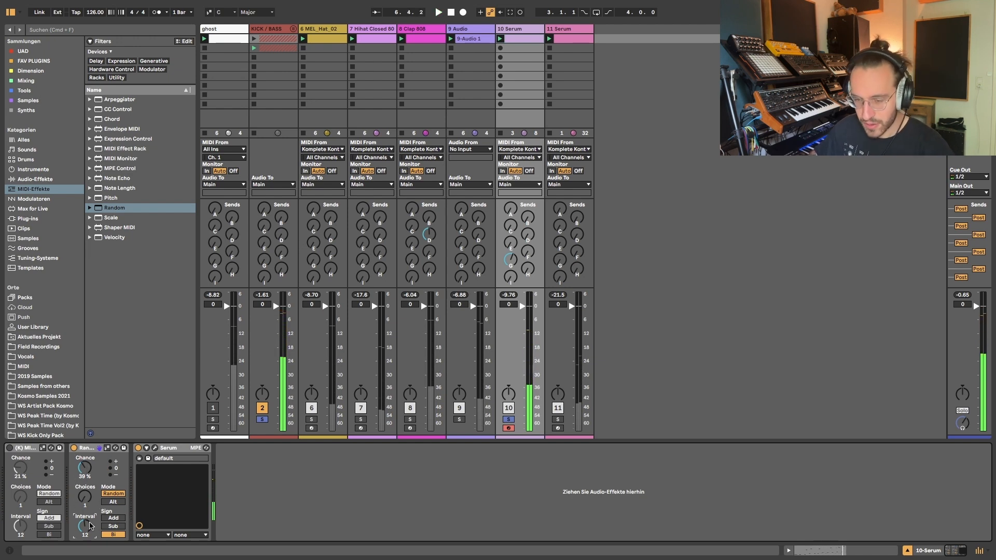
scroll(90, 526, "down", 5)
key("space")
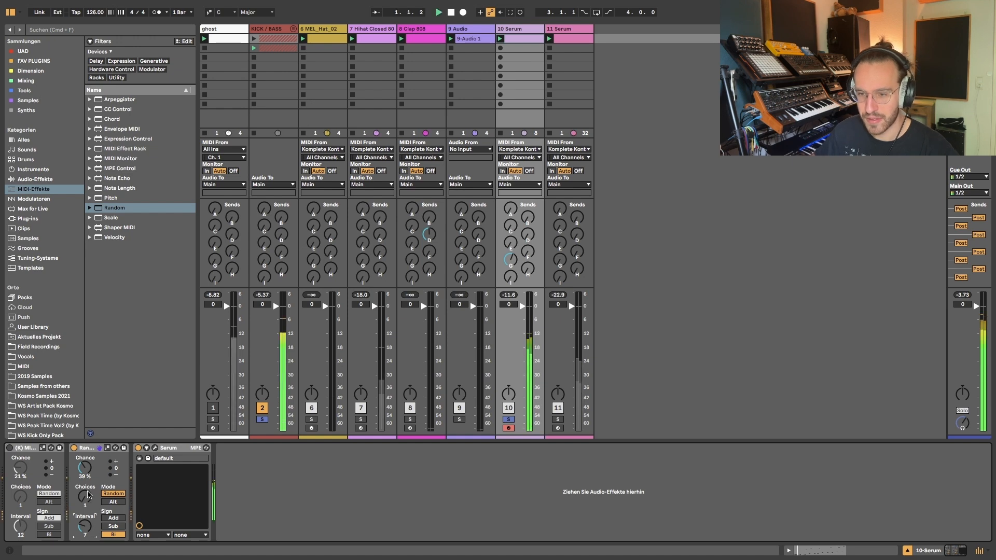
left_click_drag(82, 475, 82, 469)
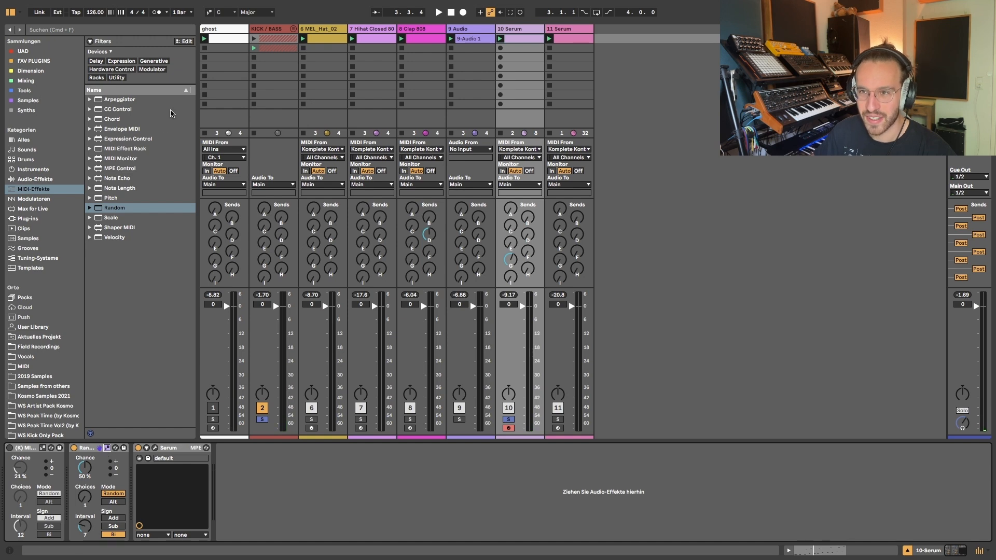
key("space")
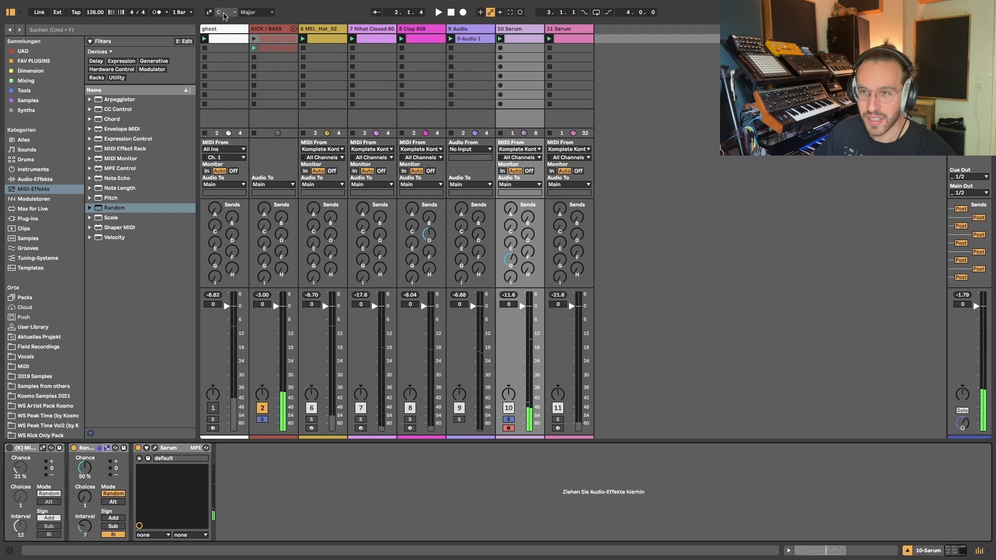
Set the project scale to D#/Eb Minor and play the loop.
left_click(227, 12)
left_click(224, 47)
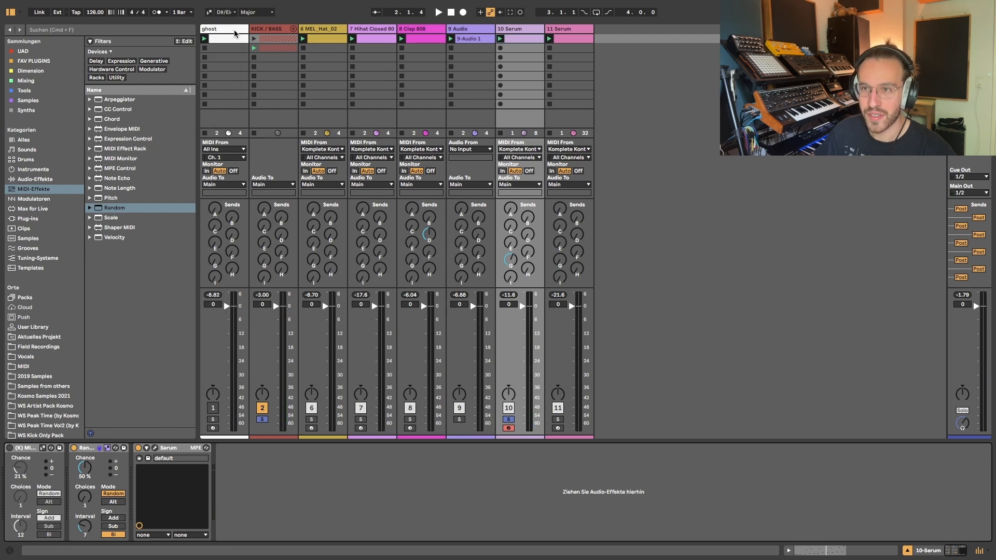
left_click(255, 12)
left_click(252, 30)
key("space")
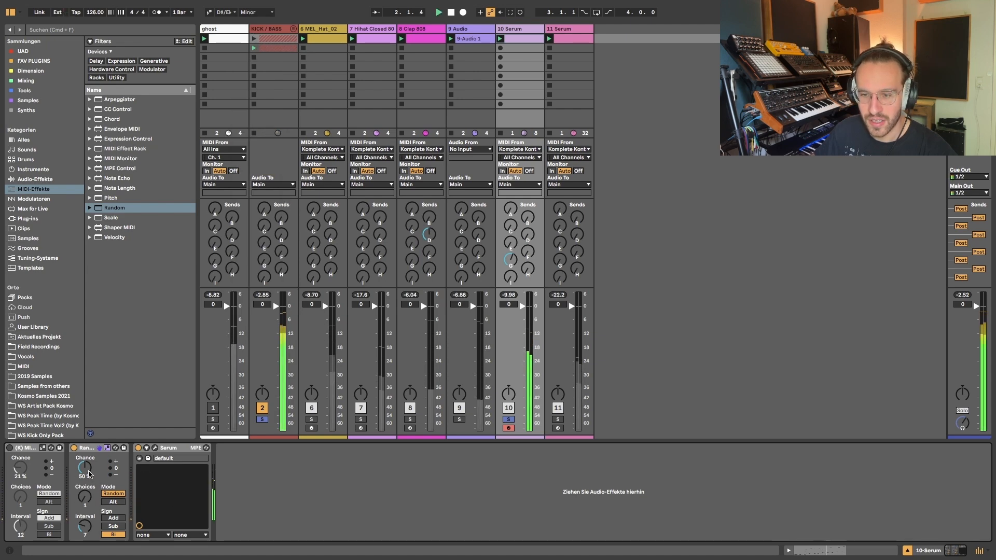
Delete the new Random device, reactivate the preset Random device on the 10 Serum track and play the loop.
left_click(74, 449)
key("Delete")
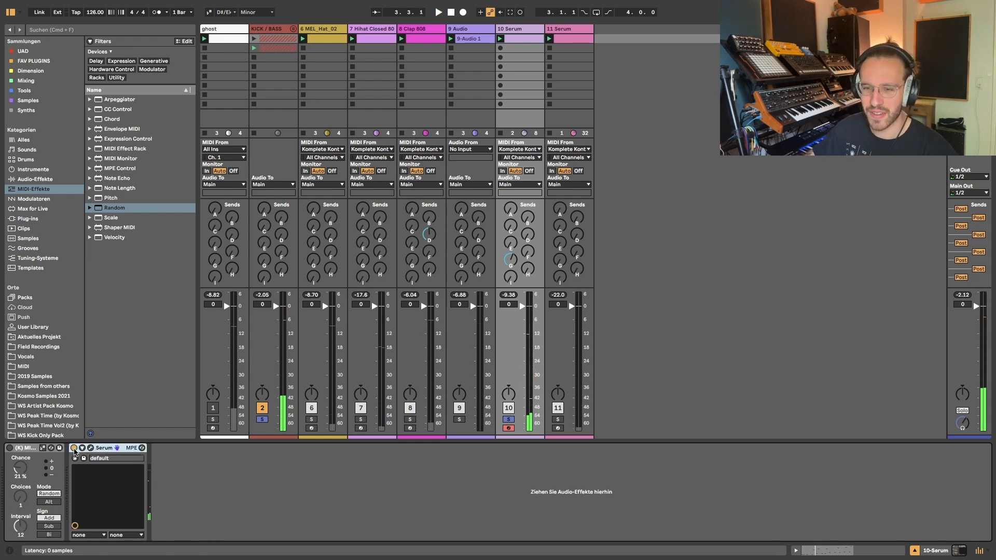
left_click(10, 448)
key("space")
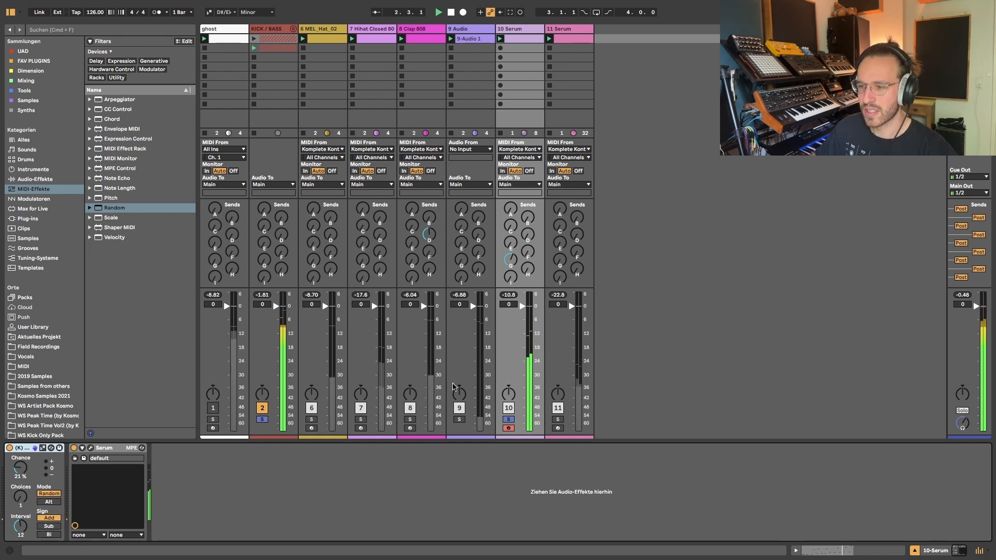
In the 10 Serum track's Serum, replace OSC A with OSC B using the Trilobyte 3 [SL] wavetable at octave -2.
left_click(90, 448)
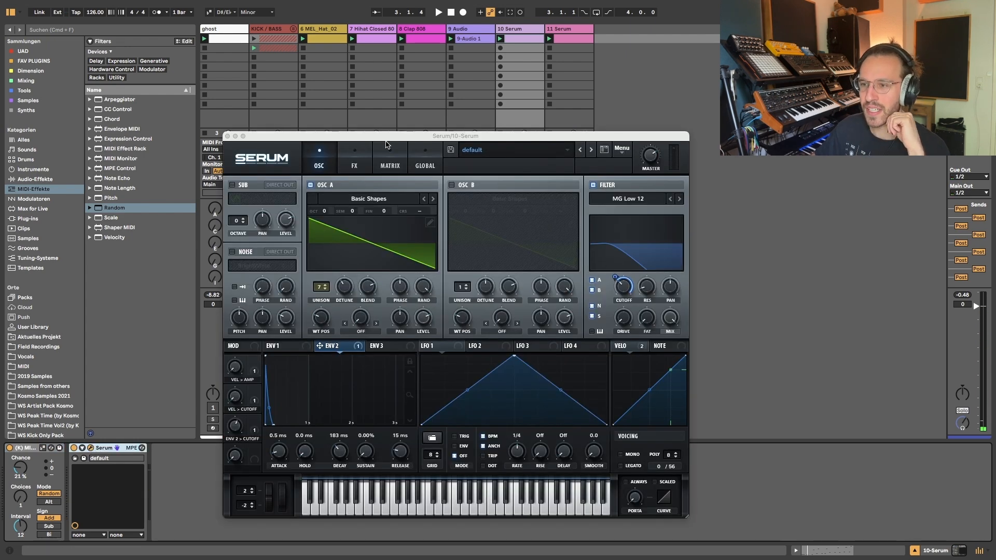
left_click_drag(409, 133, 470, 89)
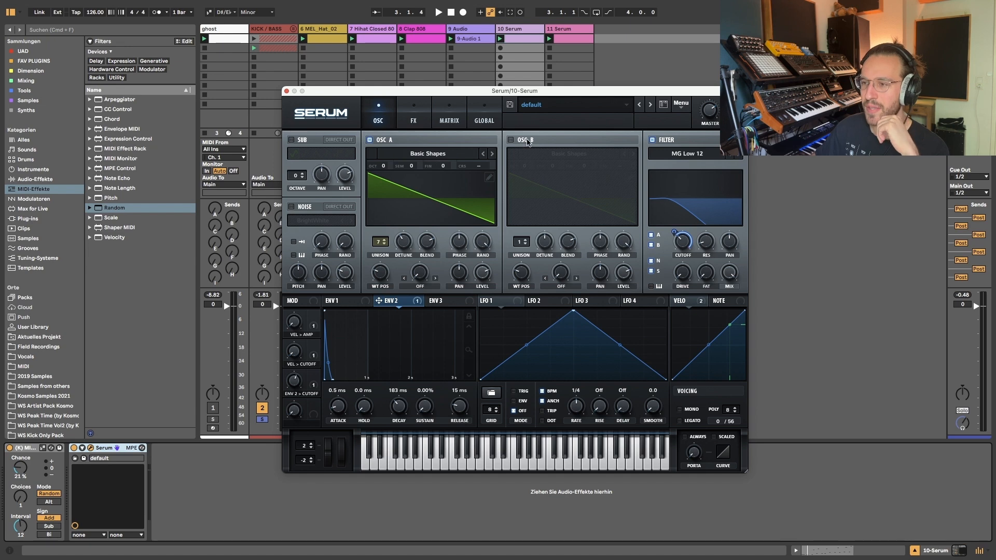
left_click(518, 140)
left_click(564, 153)
mouse_move(551, 193)
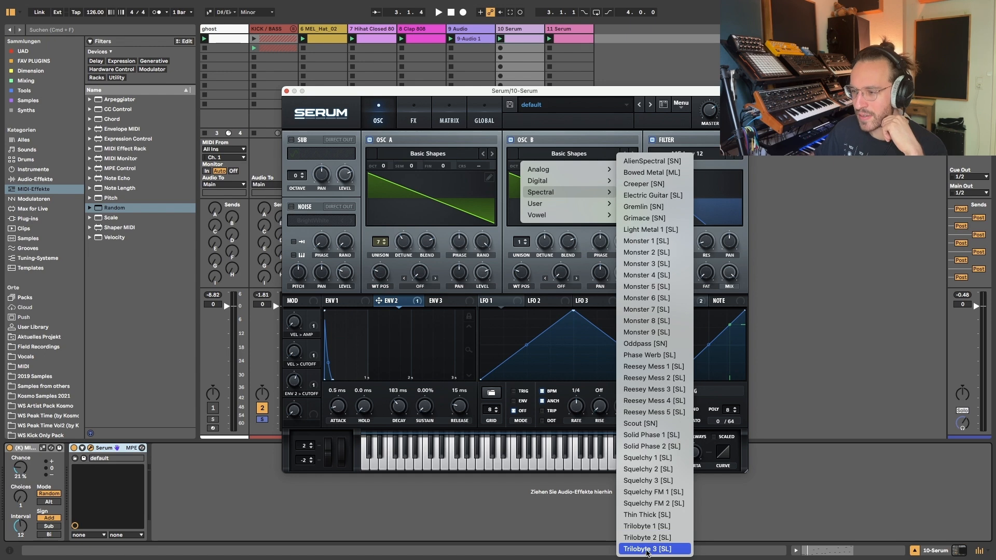
left_click(647, 550)
left_click(370, 140)
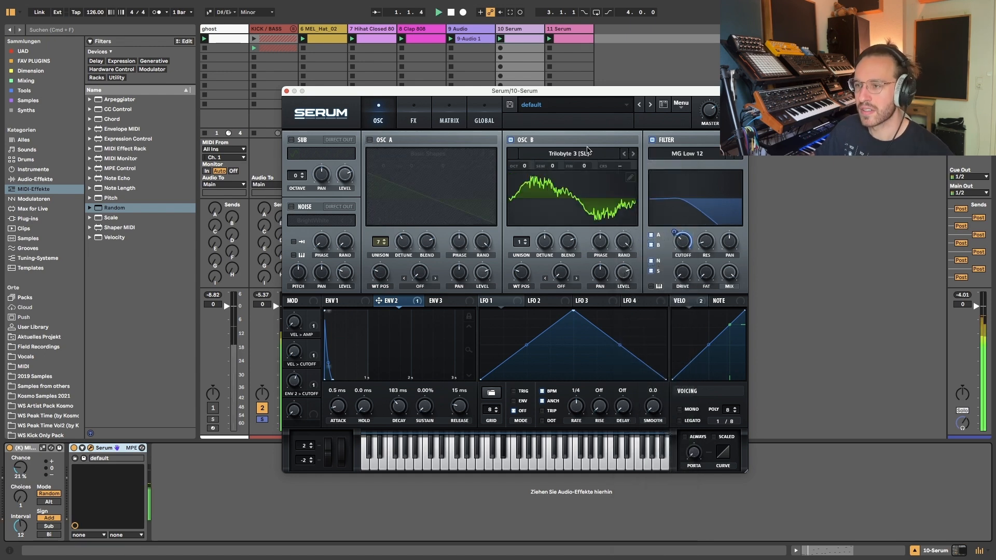
left_click_drag(522, 274, 521, 258)
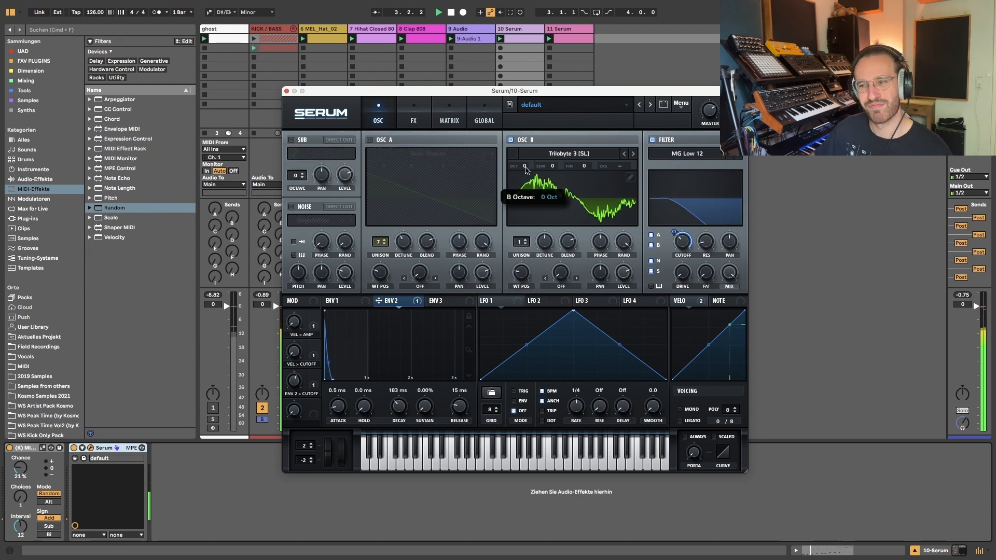
left_click_drag(525, 169, 528, 183)
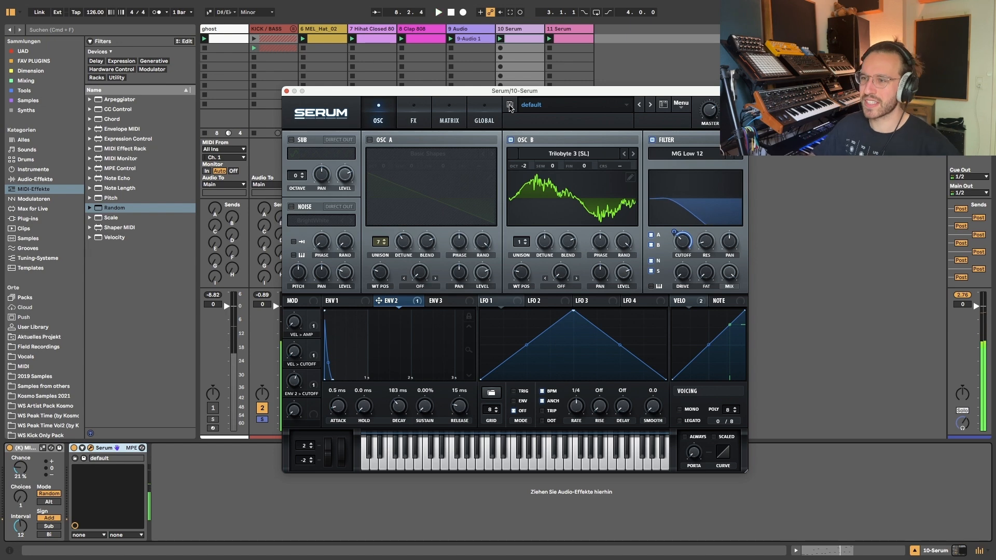
Duplicate the 10 Serum track and reselect the original.
left_click(509, 30)
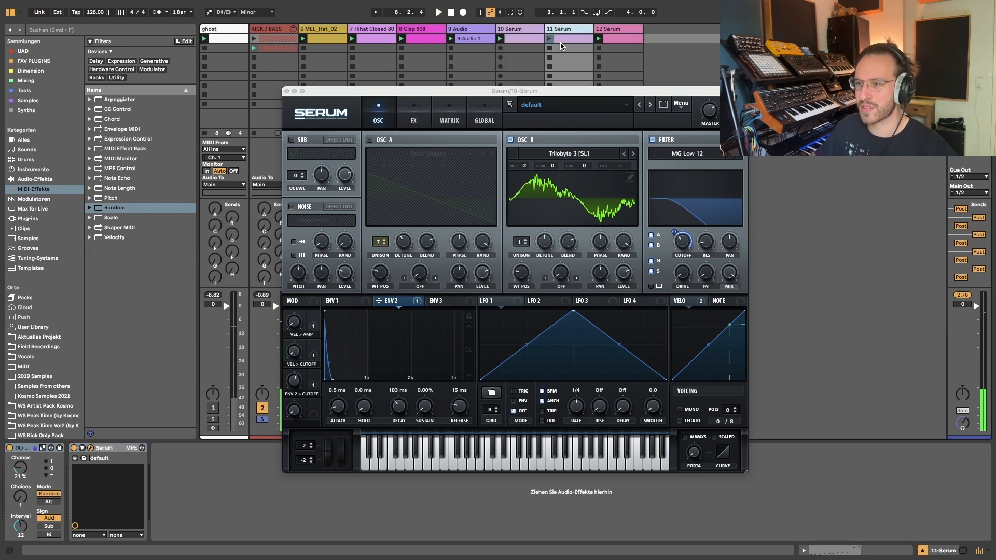
key("super+d")
left_click(528, 32)
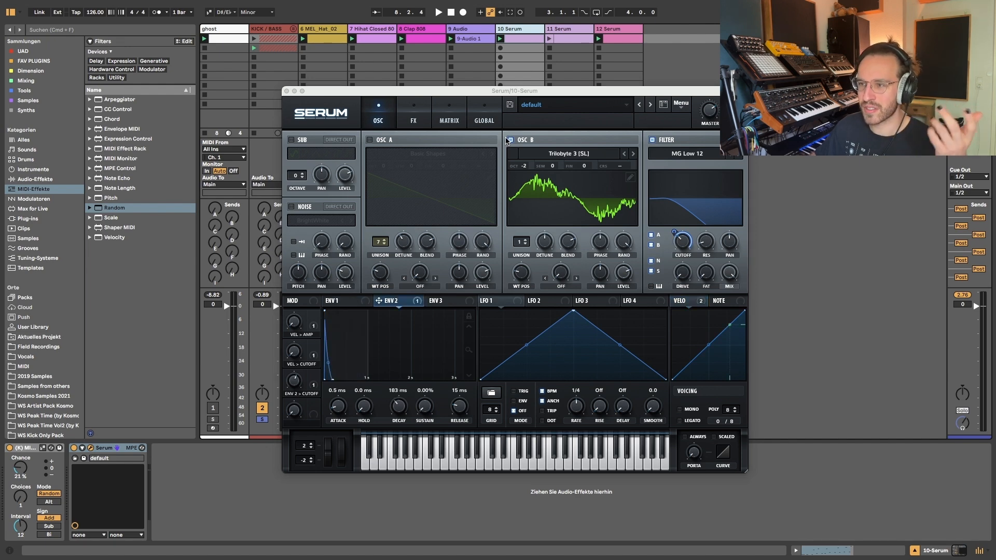
Load the Thin Thick [SL] wavetable in OSC B of the original track's Serum and set its octave to -1.
left_click(511, 140)
key("space")
left_click(369, 140)
left_click(370, 139)
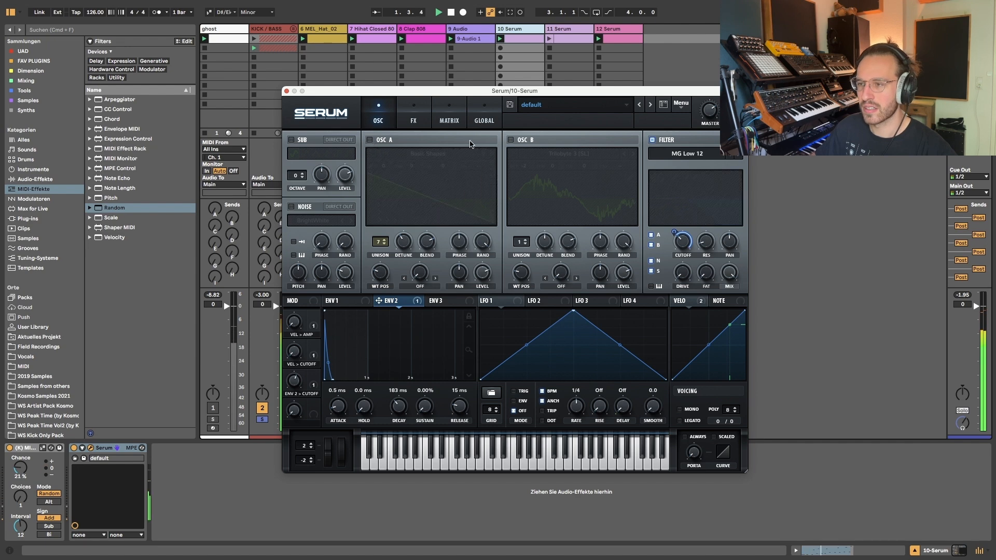
left_click(510, 140)
left_click_drag(529, 163, 526, 127)
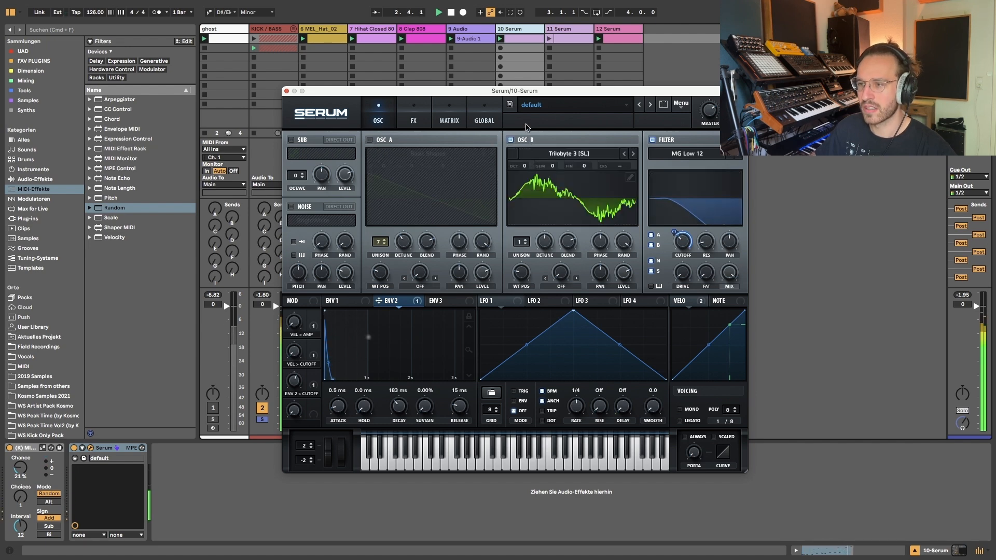
left_click(625, 153)
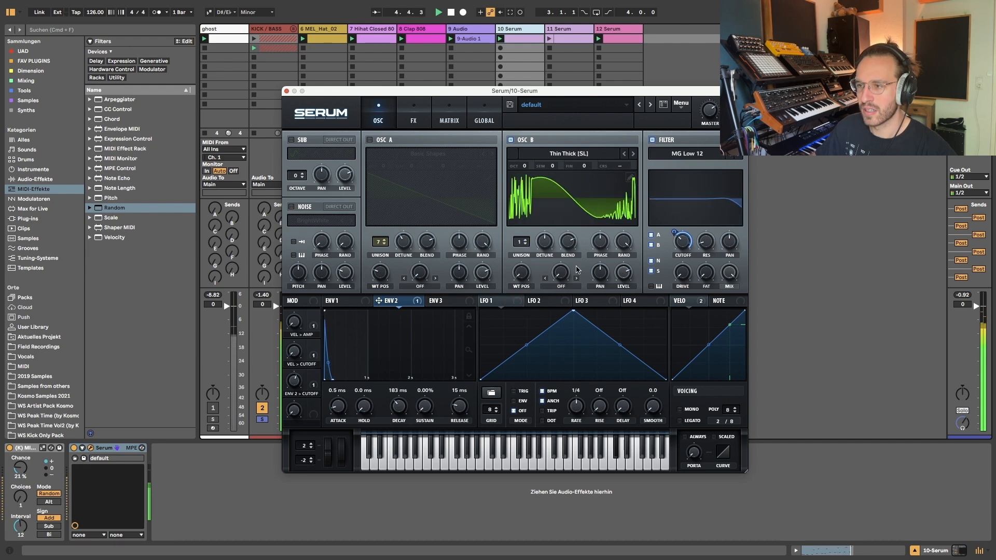
left_click_drag(524, 166, 523, 178)
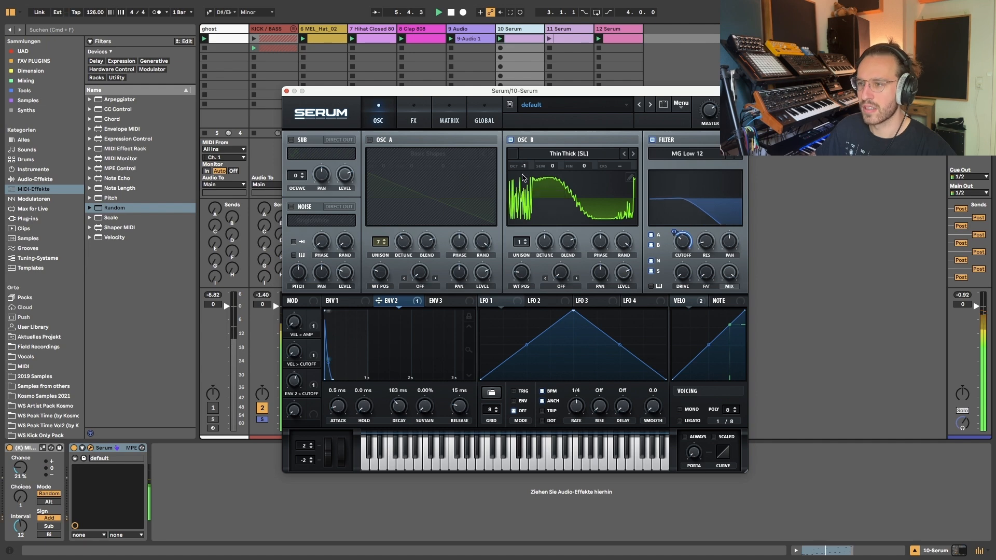
Modulate OSC B's coarse pitch with Env 3 at a 28 ms decay, and compare octave 0 before returning to -1.
left_click(436, 301)
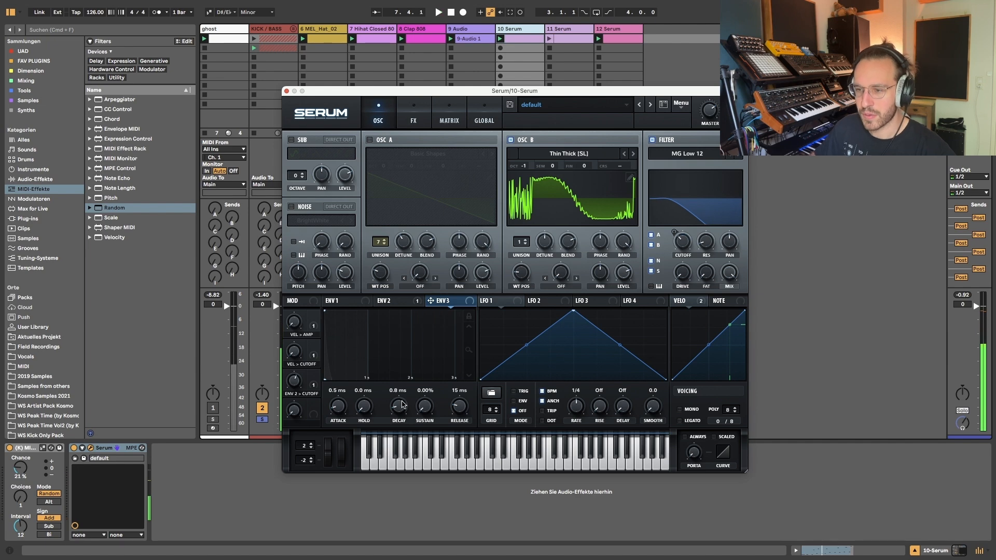
left_click_drag(449, 307, 632, 165)
key("space")
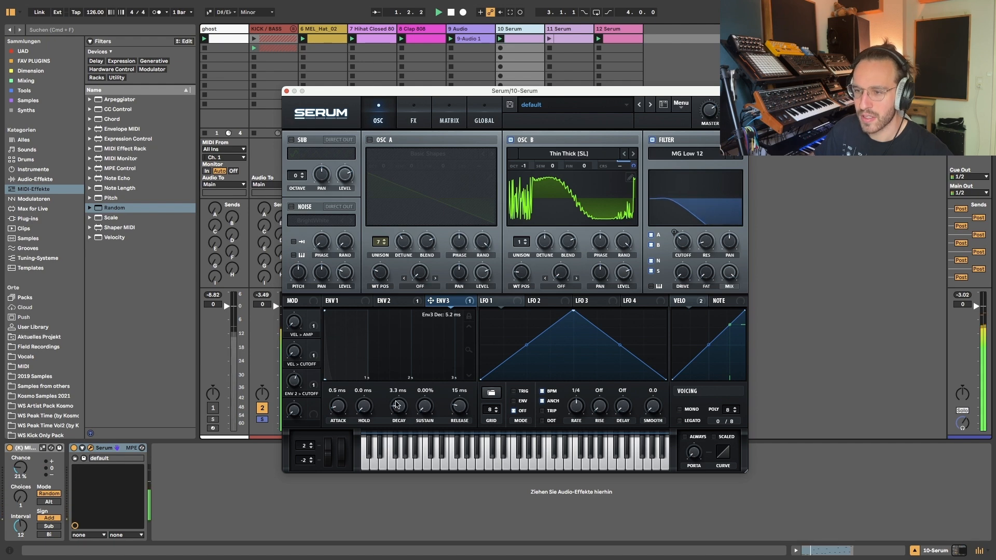
double_click(527, 169)
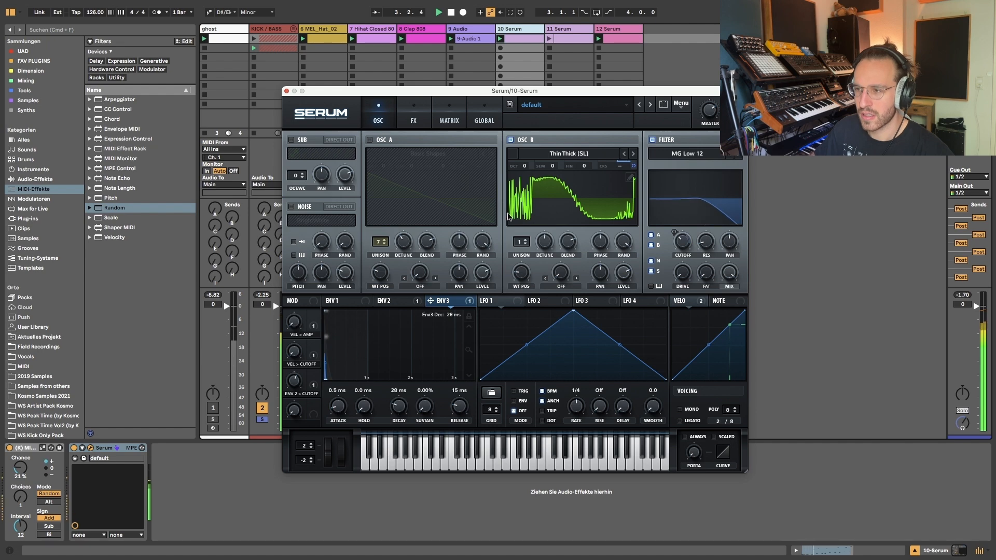
left_click_drag(526, 165, 526, 176)
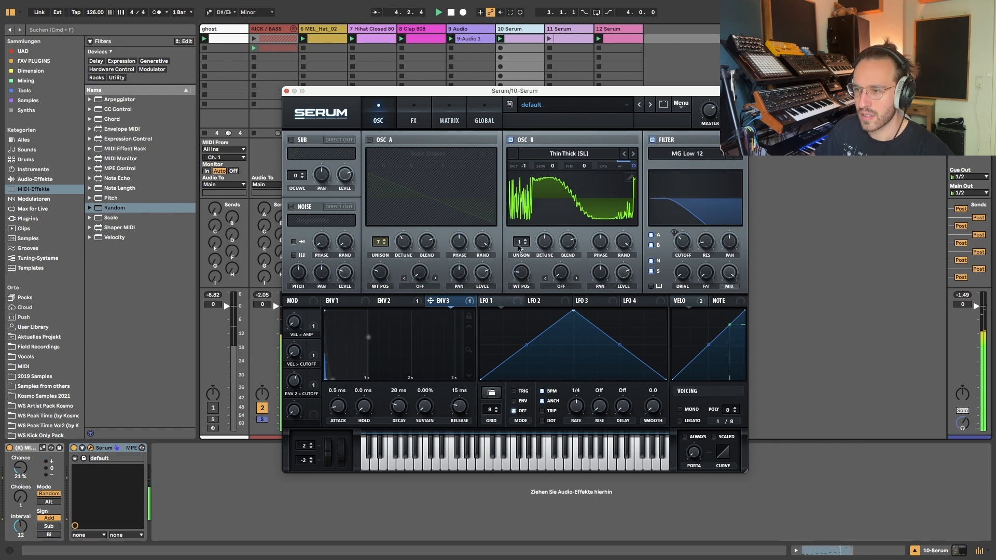
Turn OSC A back on and adjust OSC B's level, OSC A's detune and the filter cutoff during playback.
left_click_drag(521, 253, 525, 311)
left_click(370, 140)
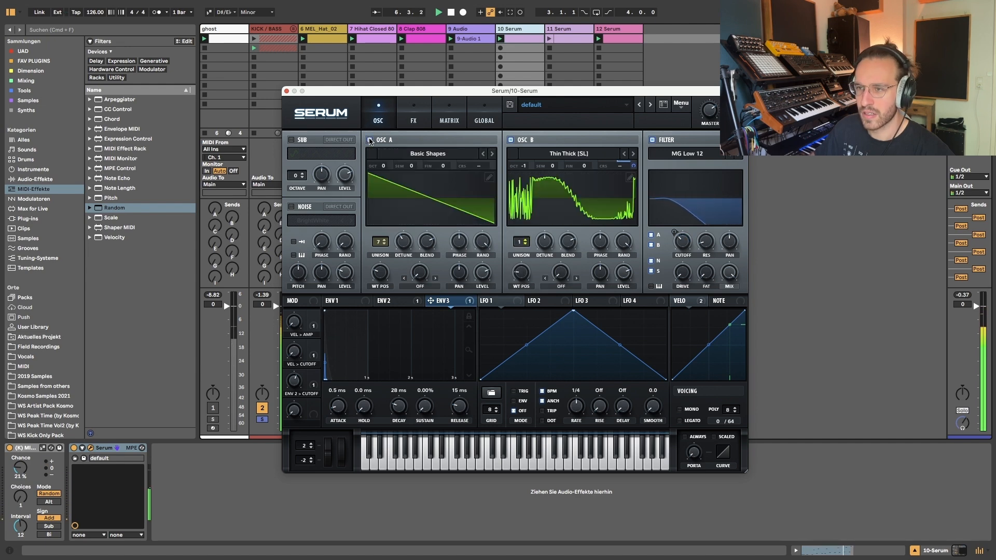
left_click_drag(619, 275, 618, 267)
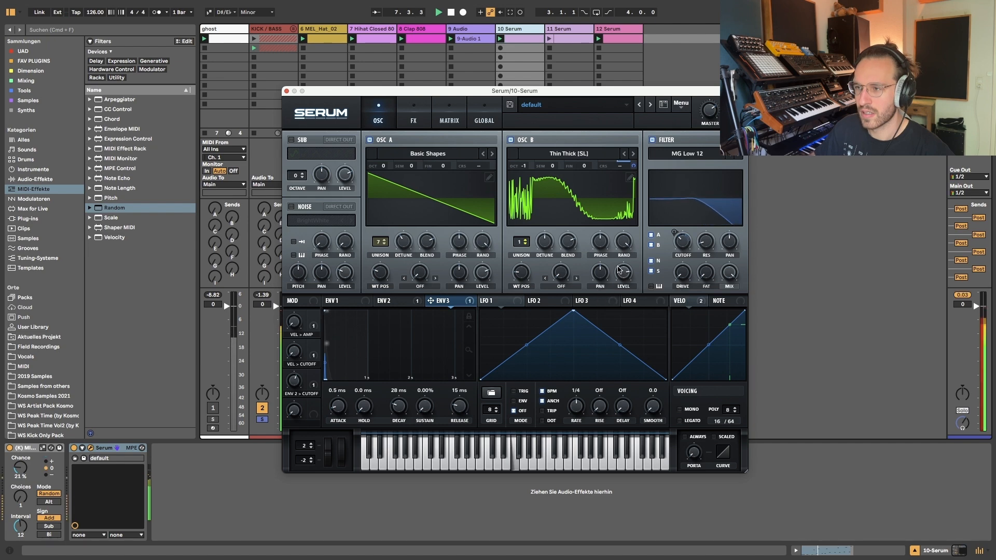
left_click_drag(399, 250, 401, 248)
left_click_drag(680, 243, 680, 216)
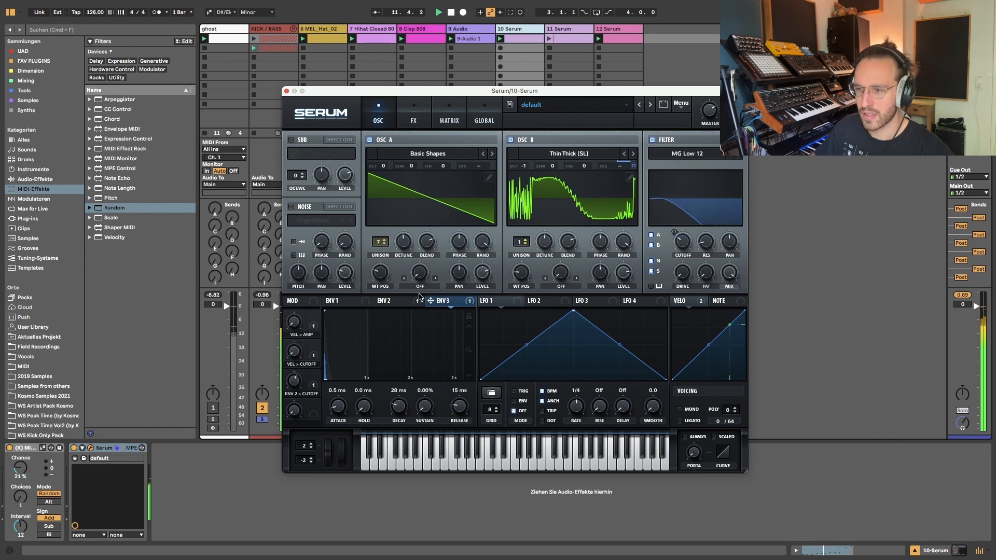
Set Env 2's decay to 152 ms and select the Velo modulation source.
left_click(418, 300)
mouse_move(399, 408)
left_mouse_down()
mouse_move(400, 388)
mouse_move(396, 410)
left_mouse_up()
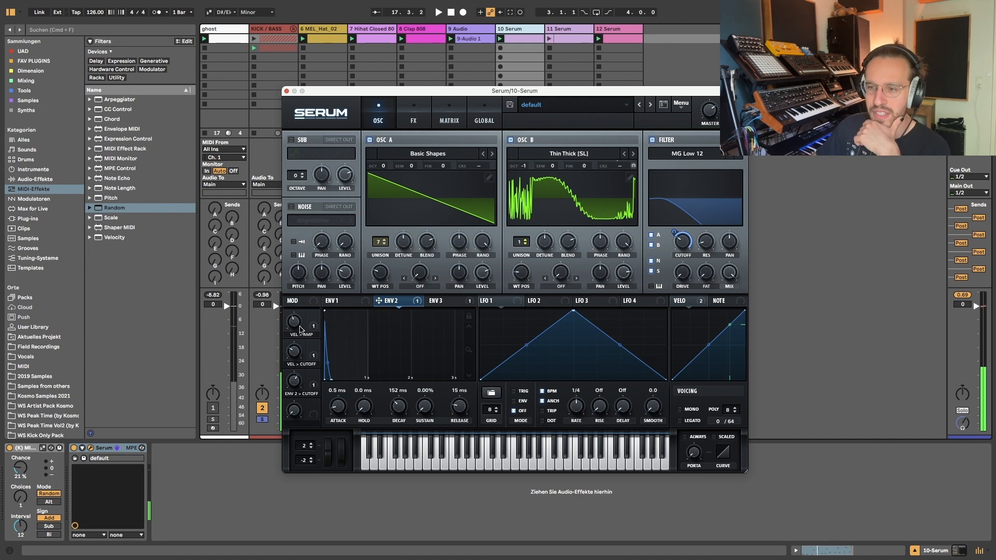
left_click(707, 303)
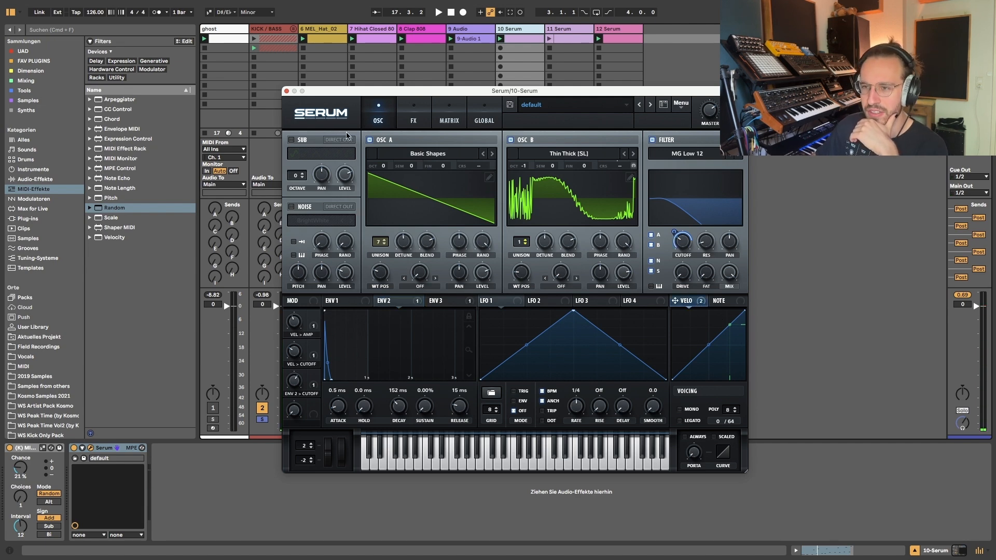
Close Serum, randomize the velocities of all notes in the 10 Serum clip with an amount of 100, and play it.
left_click(286, 90)
double_click(512, 37)
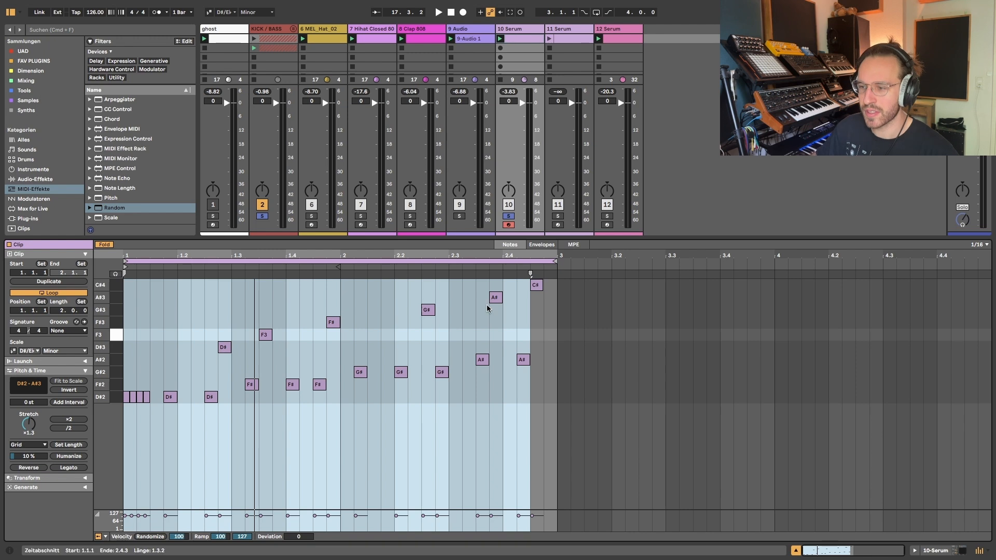
left_click(338, 484)
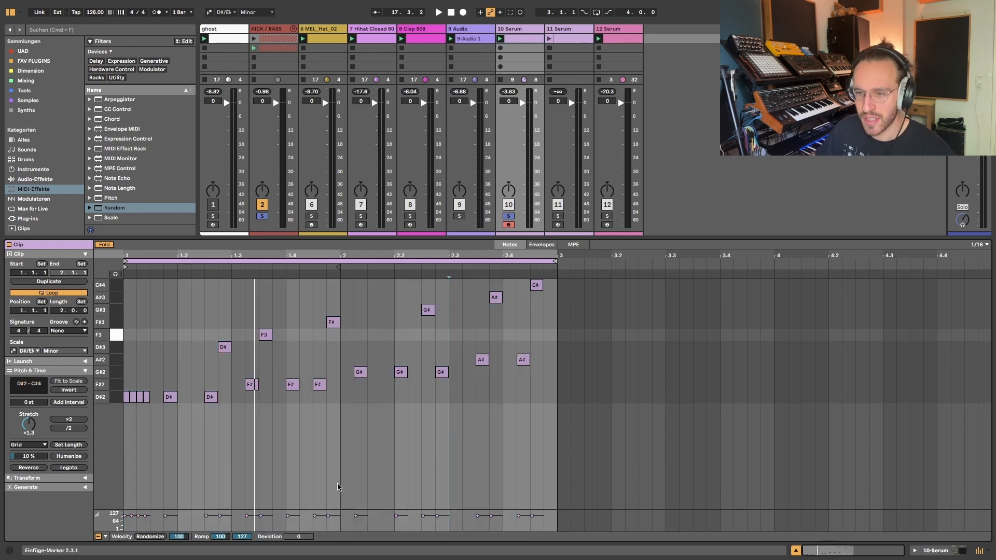
left_click(157, 511)
key("plus")
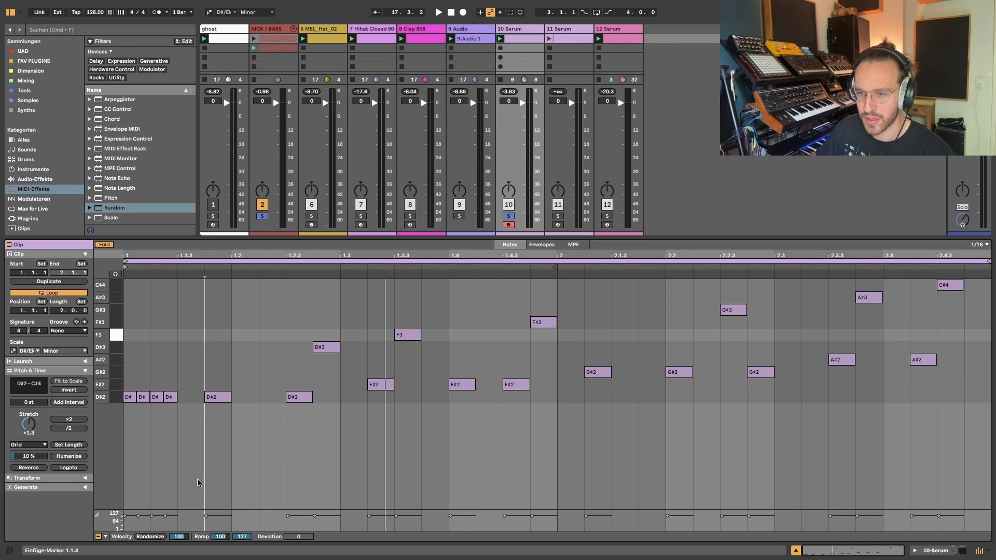
key("Right")
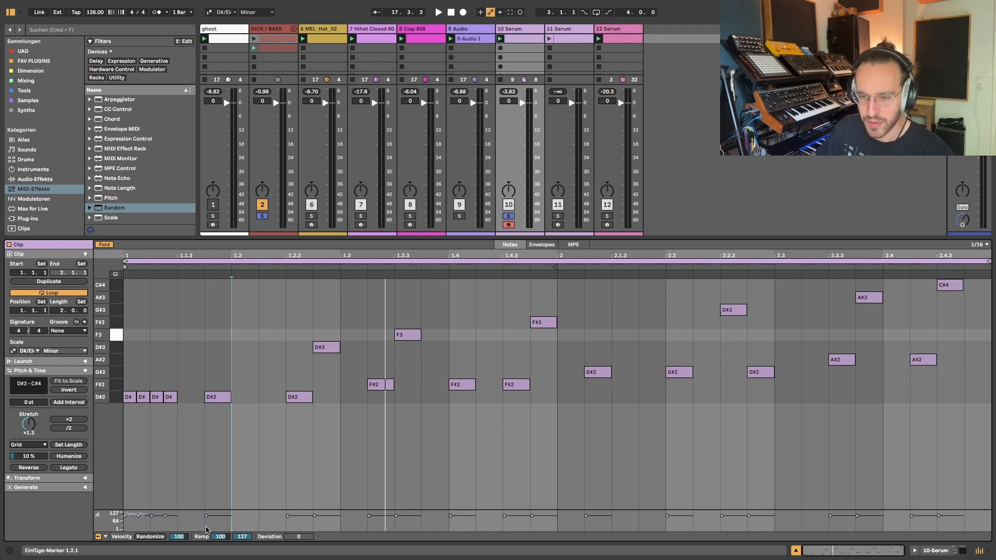
key("super+a")
left_click(215, 442)
key("super+a")
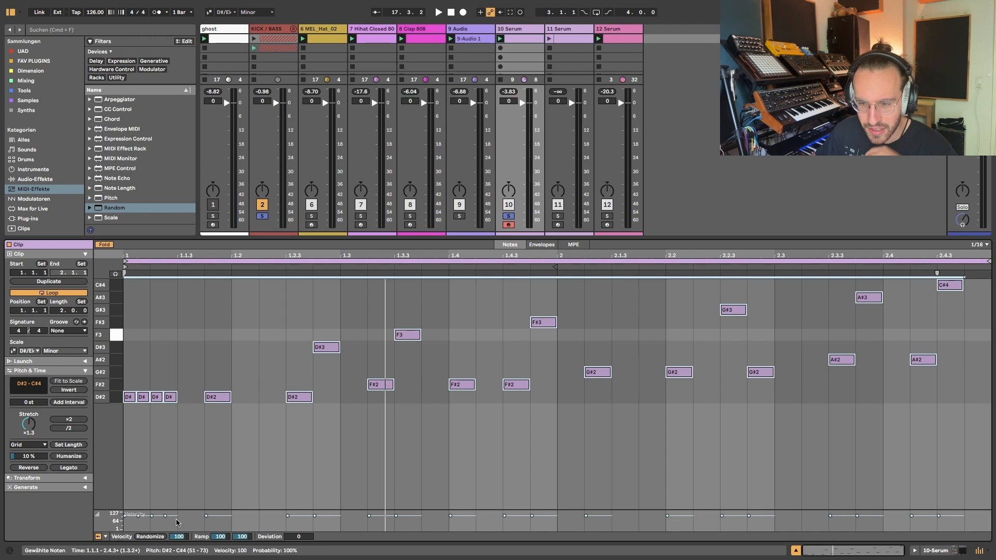
left_click(150, 537)
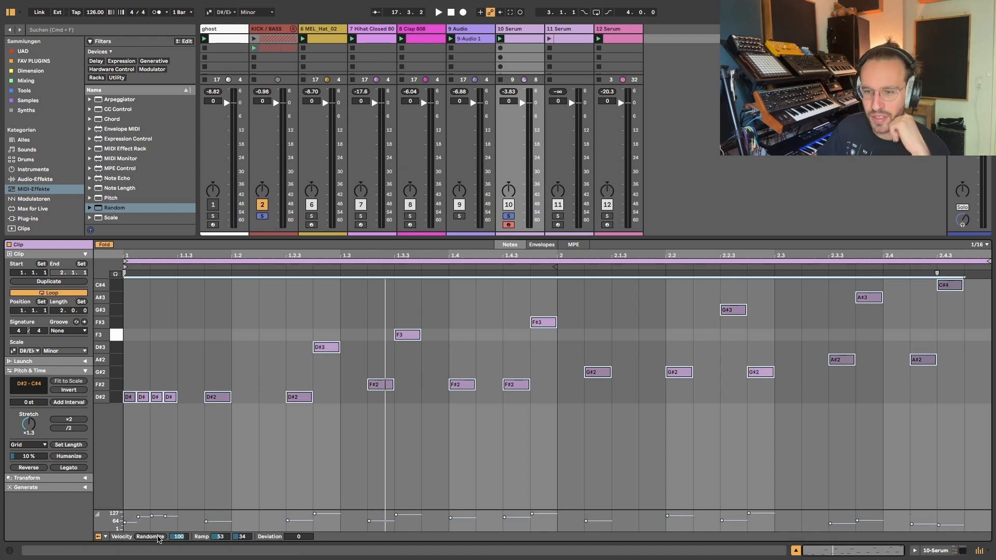
key("space")
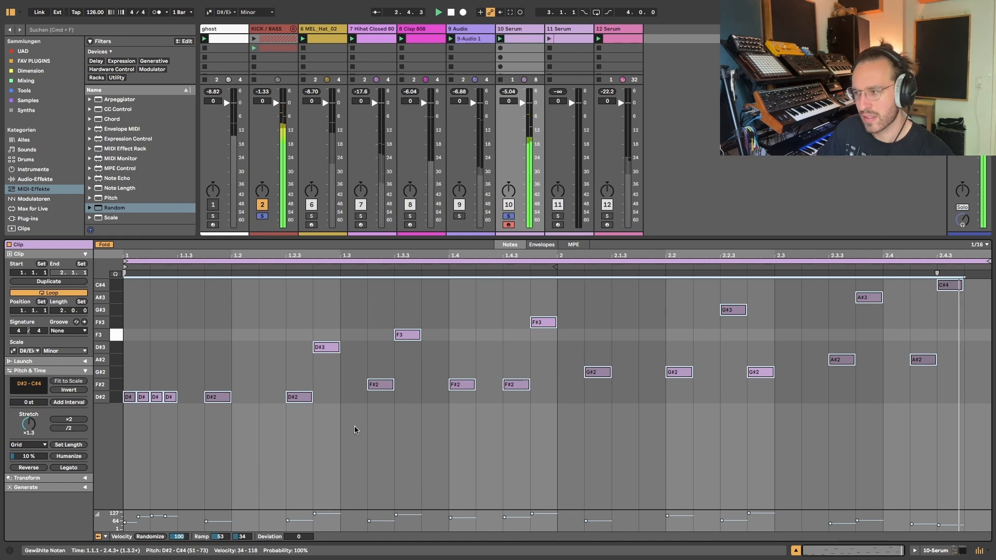
Randomize the velocities of the last four notes again, play the clip and raise the final C#4's velocity to 127.
key("space")
left_click_drag(827, 407, 983, 284)
left_click(151, 536)
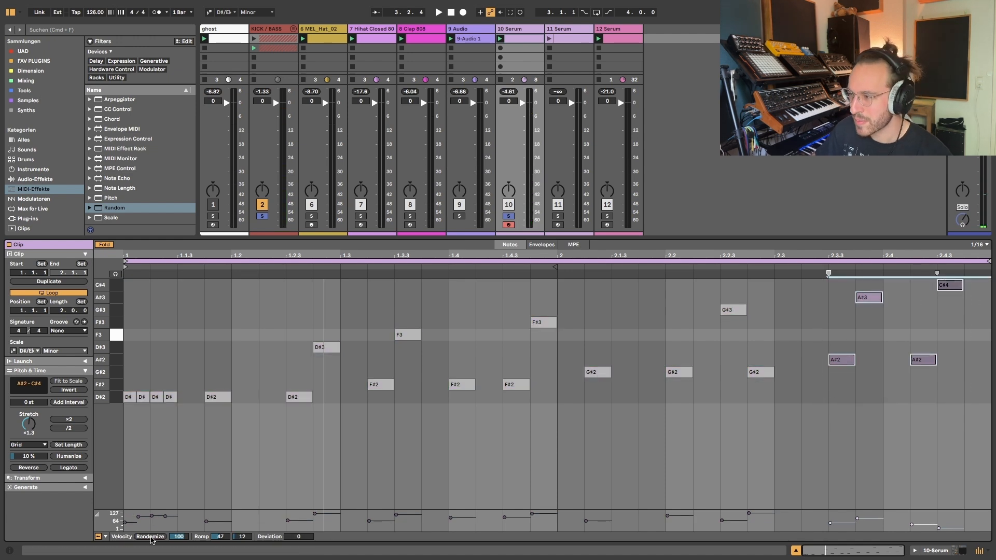
left_click(447, 369)
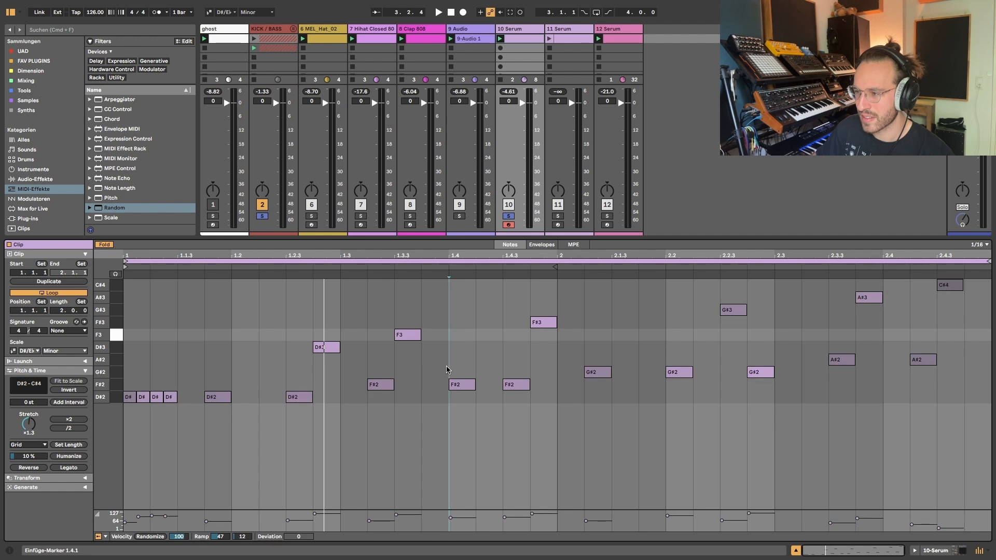
key("space")
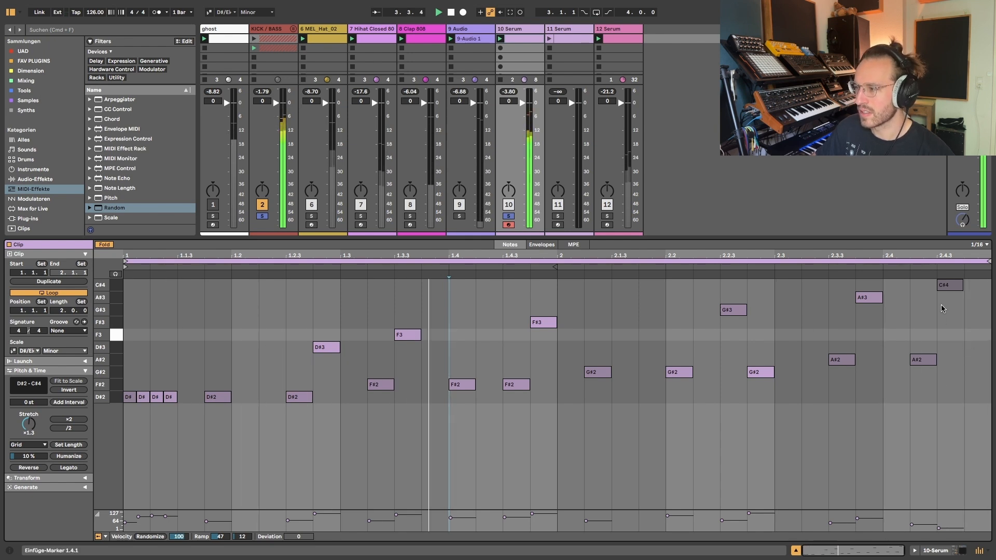
mouse_move(938, 529)
left_mouse_down()
mouse_move(939, 518)
mouse_move(913, 523)
mouse_move(940, 507)
left_mouse_up()
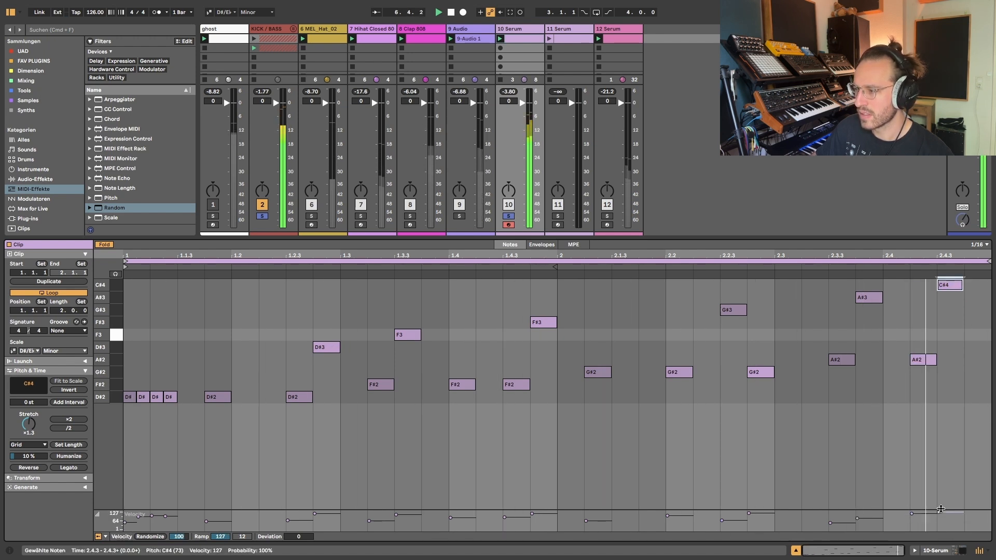